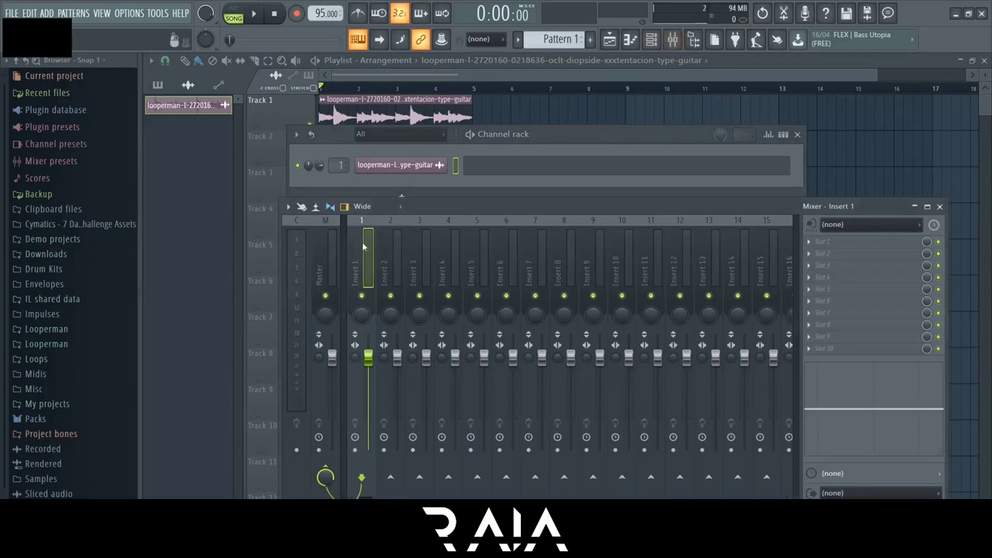
Load Fruity Parametric EQ 2 into effect slot 7 of mixer Insert 1, previewing the guitar loop.
left_click_drag(472, 205, 440, 147)
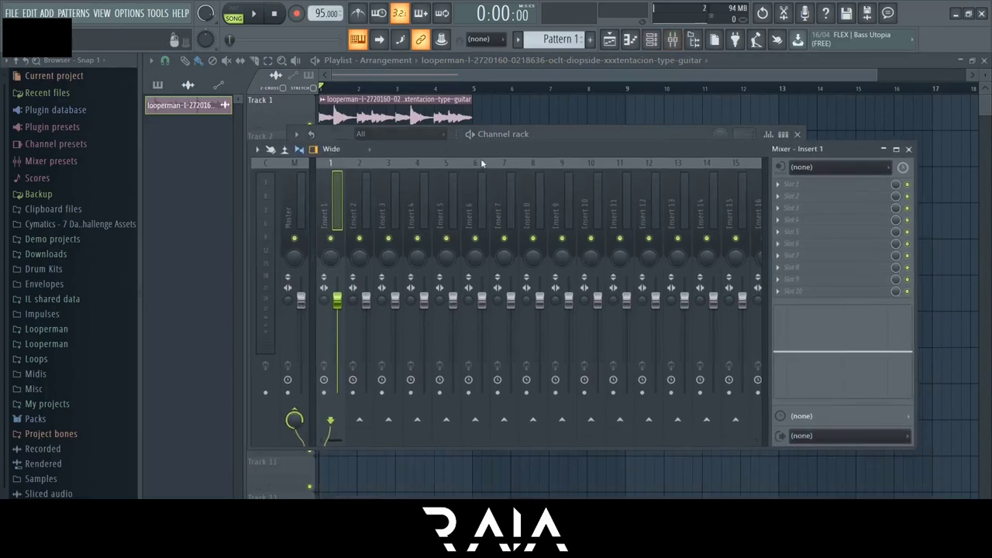
key("space")
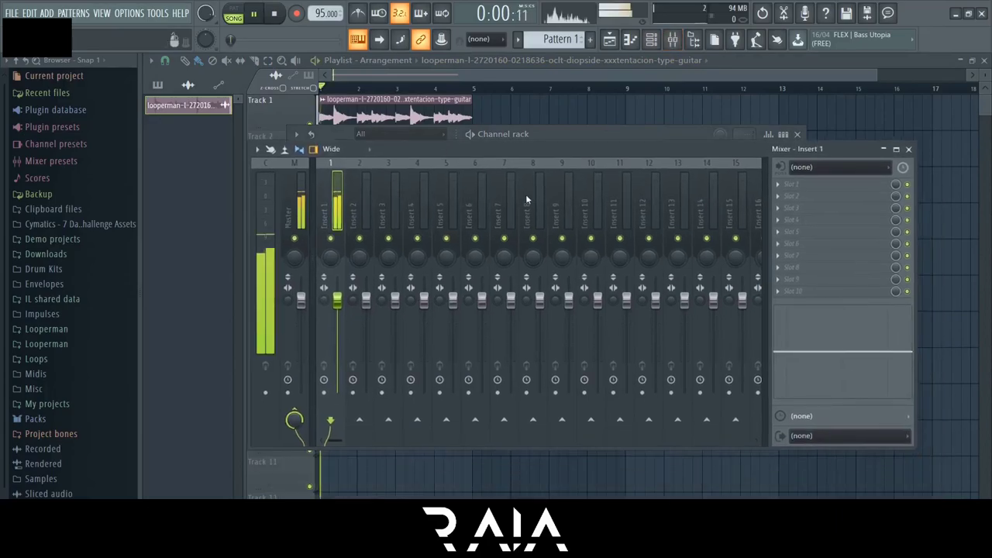
left_click(830, 261)
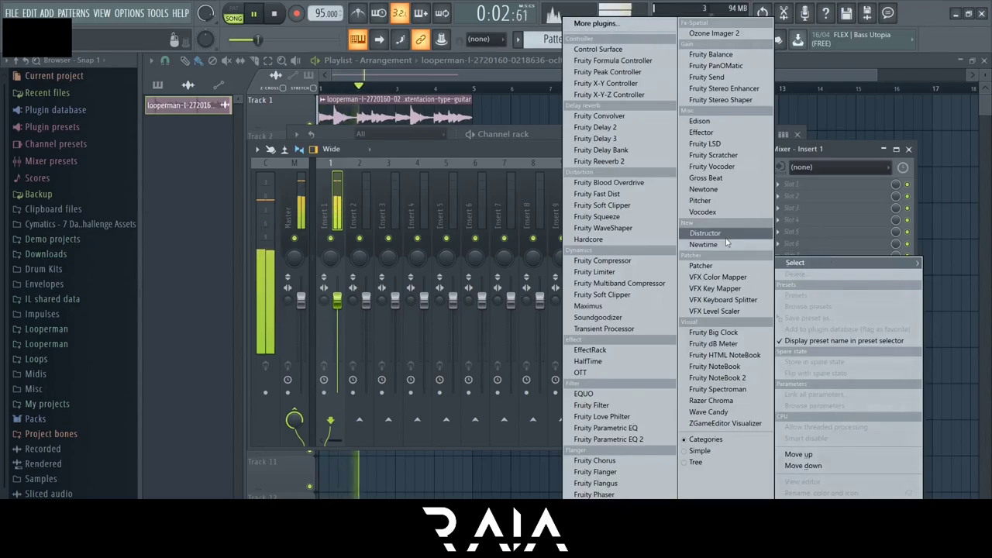
left_click(640, 441)
key("space")
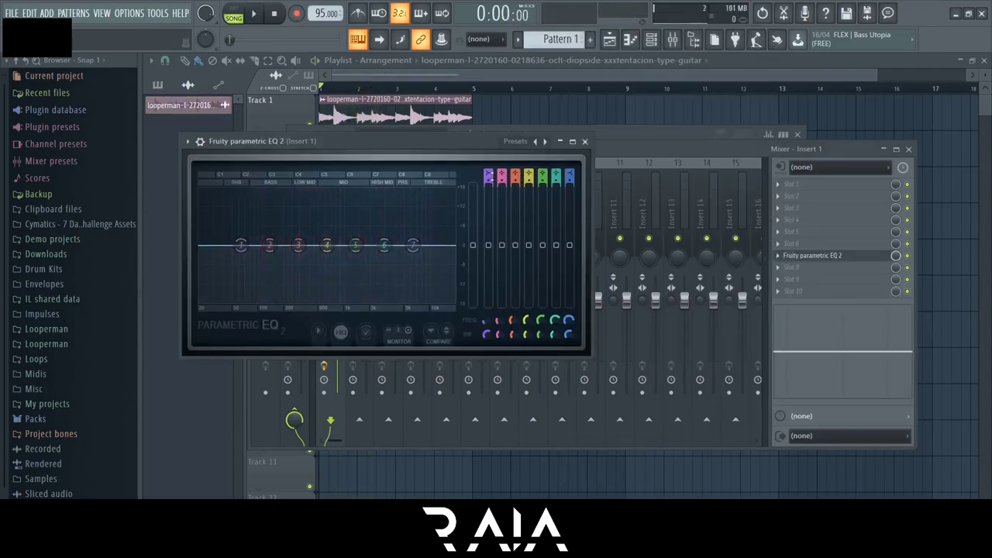
Shape the guitar EQ: roll off lows with band 1 and highs with band 7, dip band 3 slightly, boost bands 4 and 6.
left_click_drag(240, 246, 262, 301)
key("space")
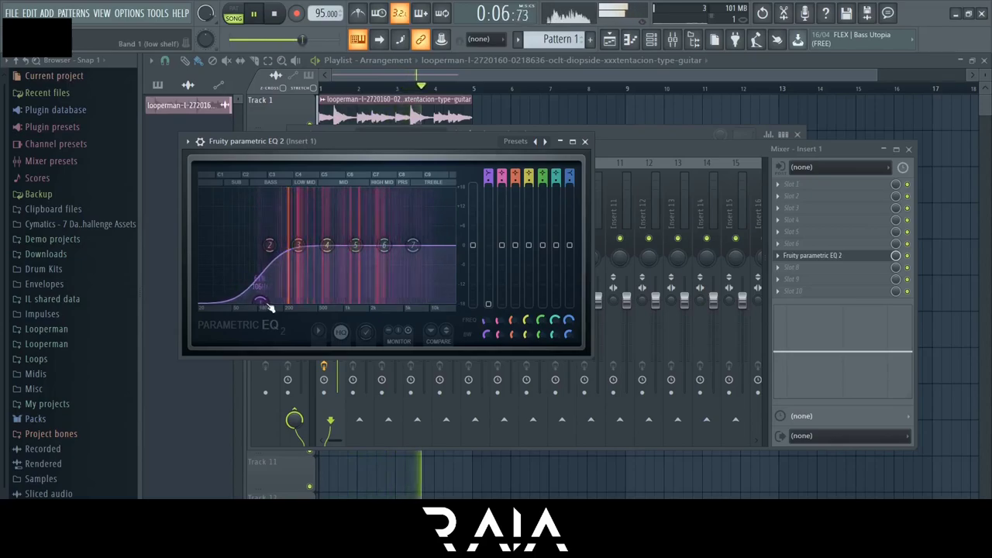
left_click_drag(298, 246, 299, 245)
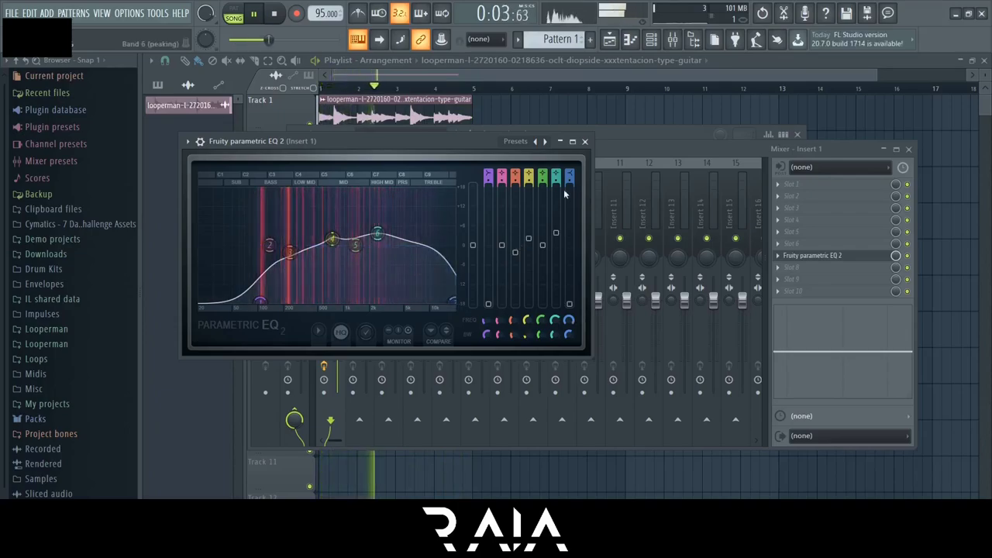
left_click_drag(453, 300, 437, 299)
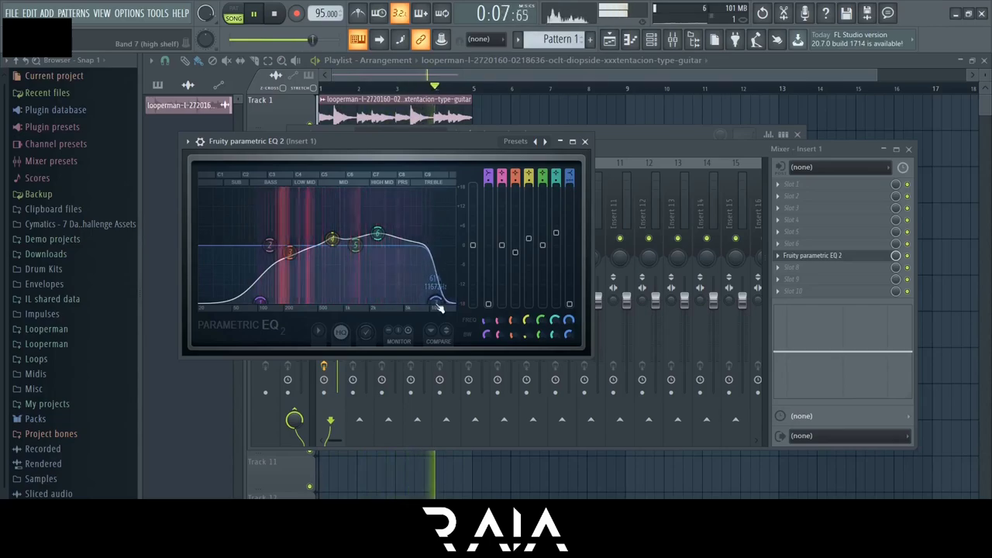
left_click(585, 142)
key("space")
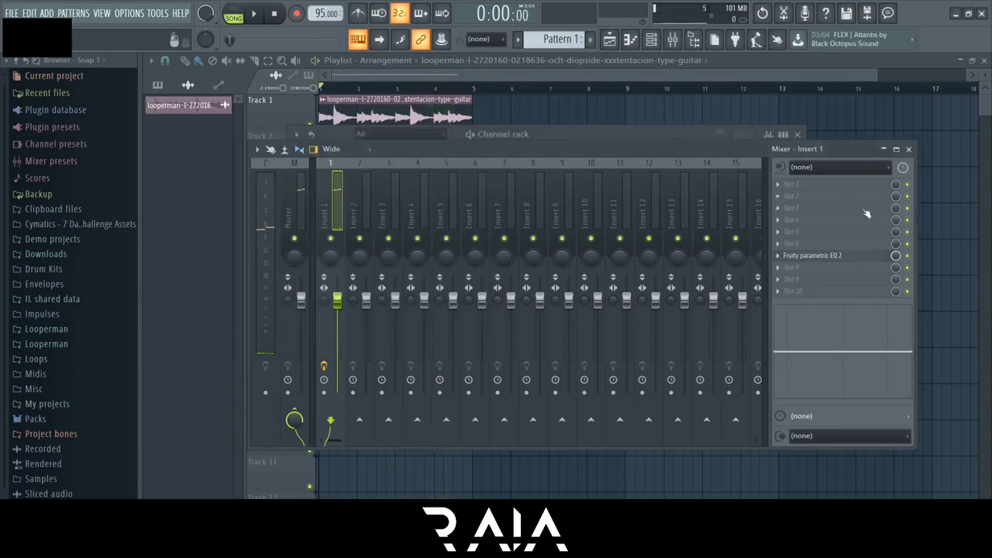
Load iZotope Vinyl into effect slot 4 of Insert 1 and play the loop through it.
left_click(829, 220)
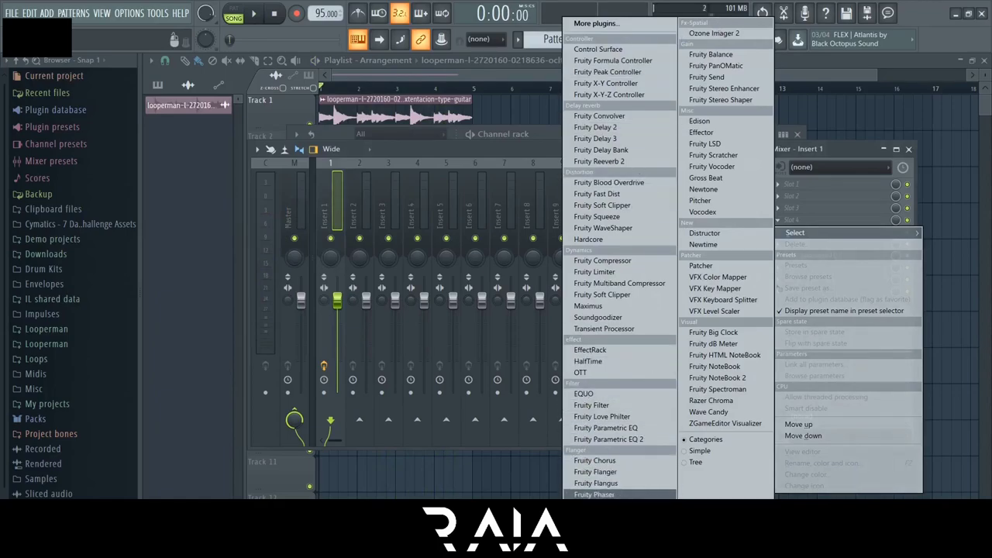
left_click(627, 516)
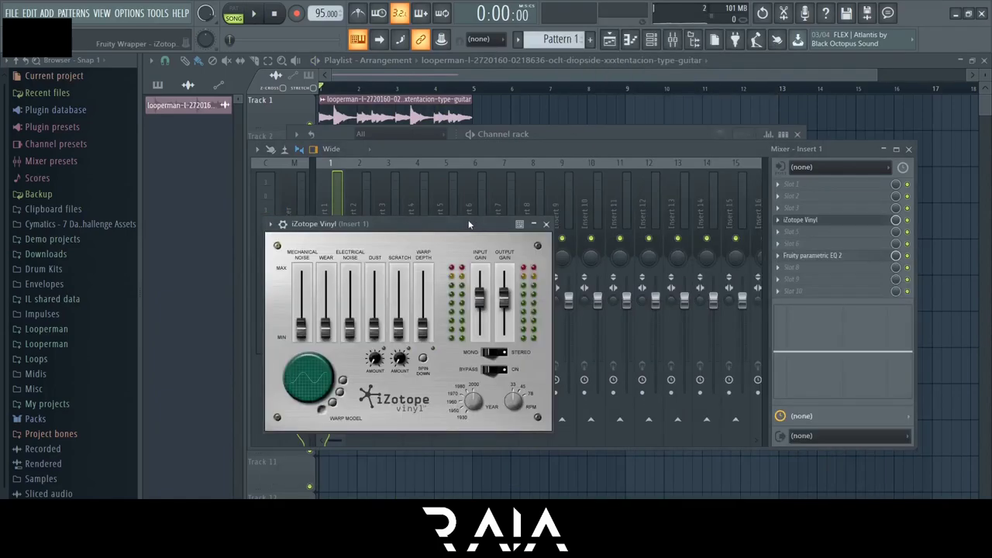
left_click_drag(469, 220, 538, 197)
key("space")
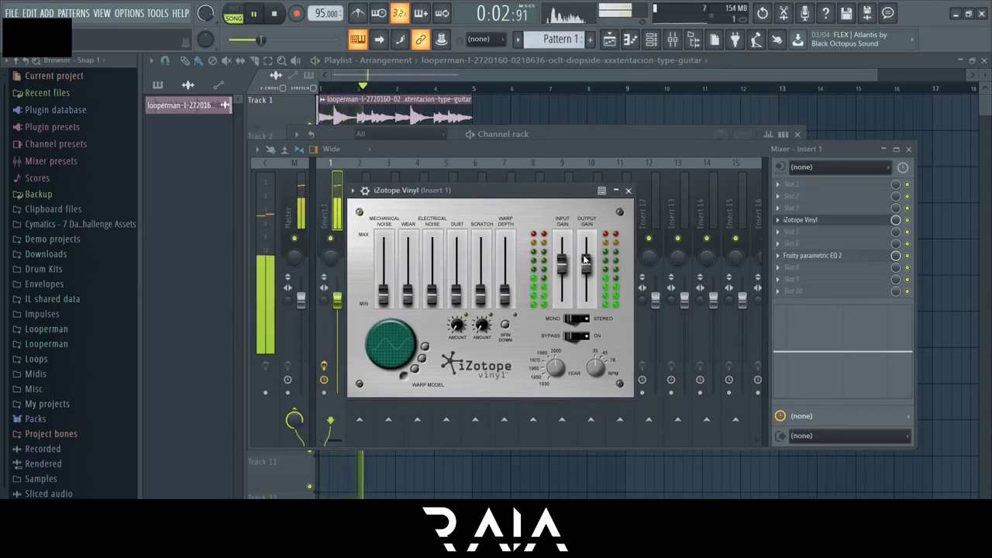
Slightly raise Vinyl's warp depth, electrical noise, mechanical noise and dust, and close the plugin window.
mouse_move(505, 296)
left_mouse_down()
mouse_move(505, 254)
mouse_move(506, 285)
left_mouse_up()
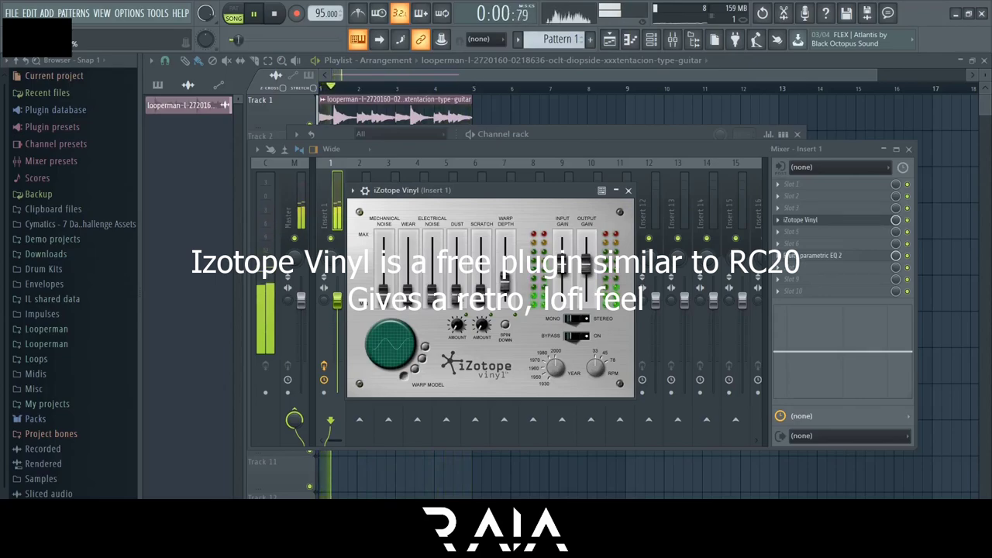
left_click_drag(432, 295, 432, 289)
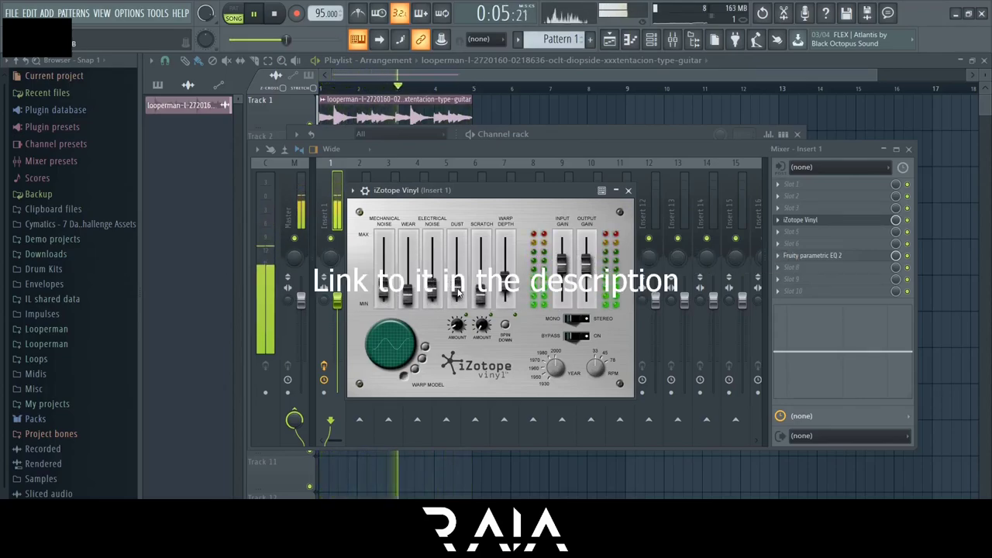
left_click_drag(383, 293, 384, 291)
left_click_drag(505, 285, 505, 283)
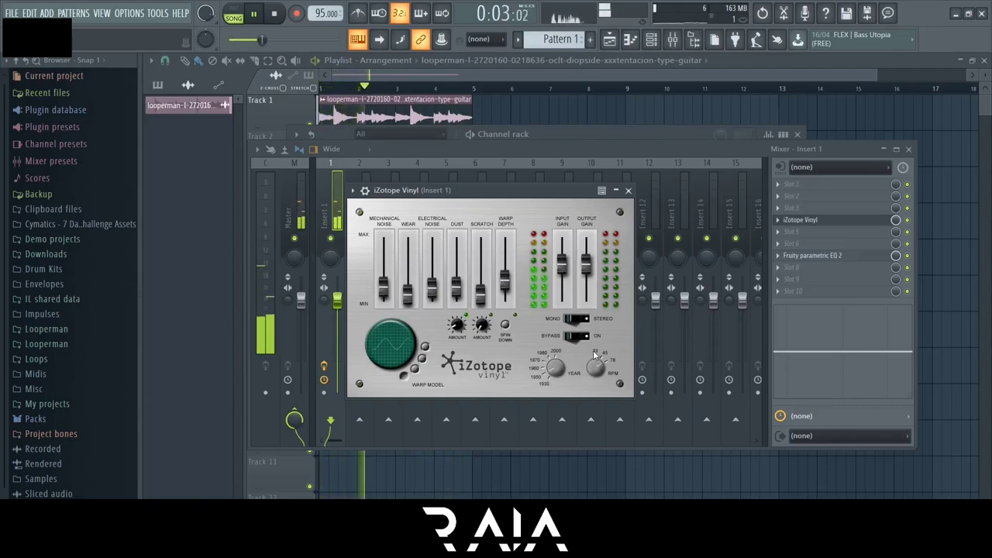
left_click_drag(506, 286, 508, 284)
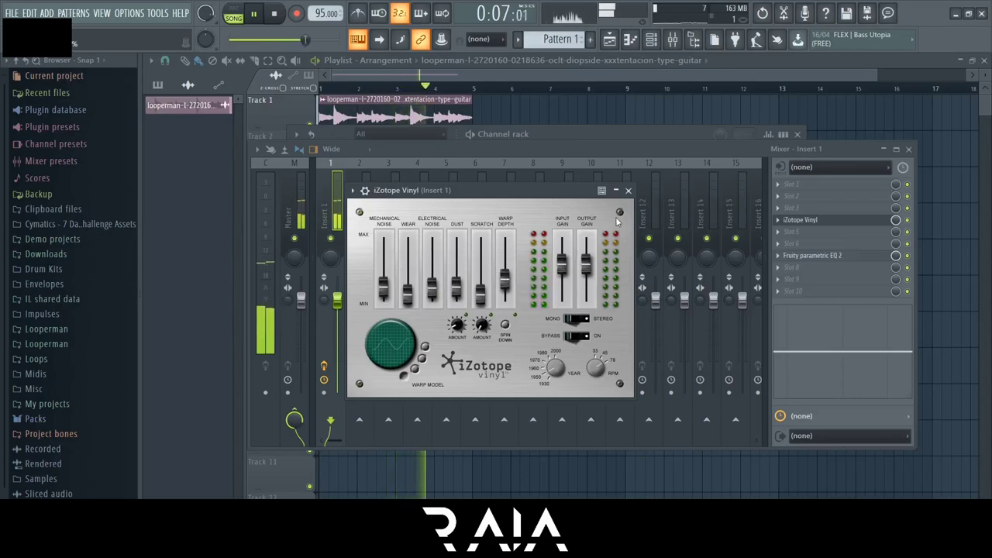
left_click(628, 190)
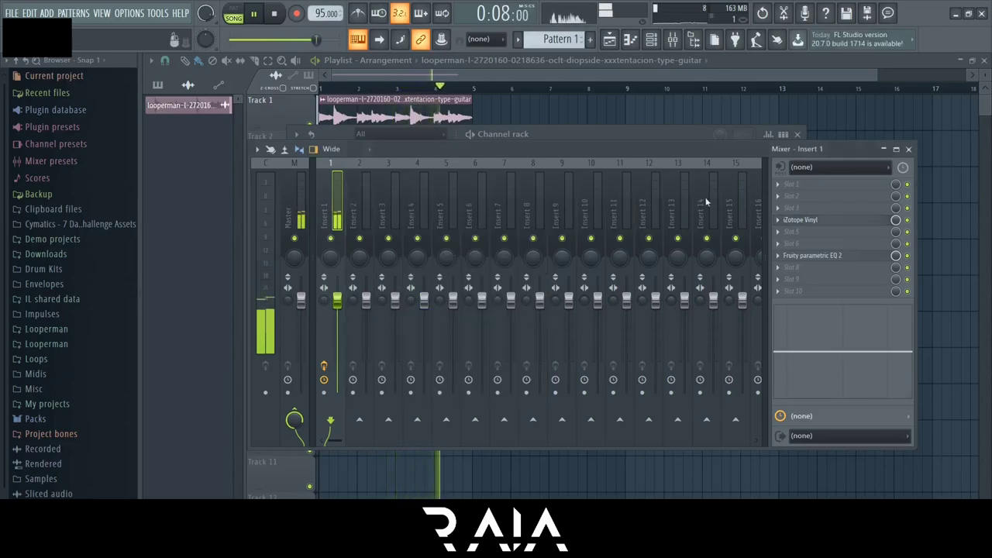
Add Fruity Chorus to effect slot 5 of Insert 1 and lower its mix level.
left_click(806, 229)
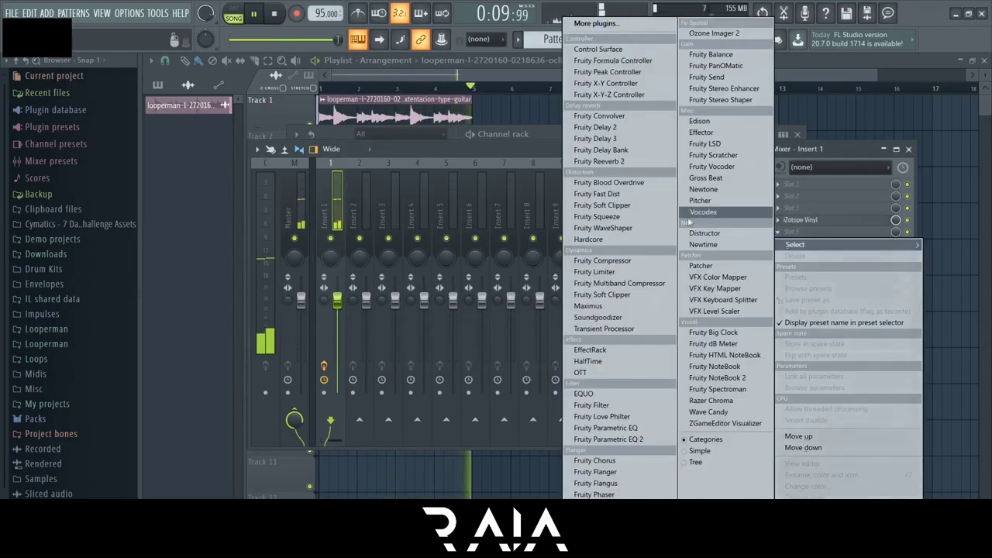
left_click(594, 461)
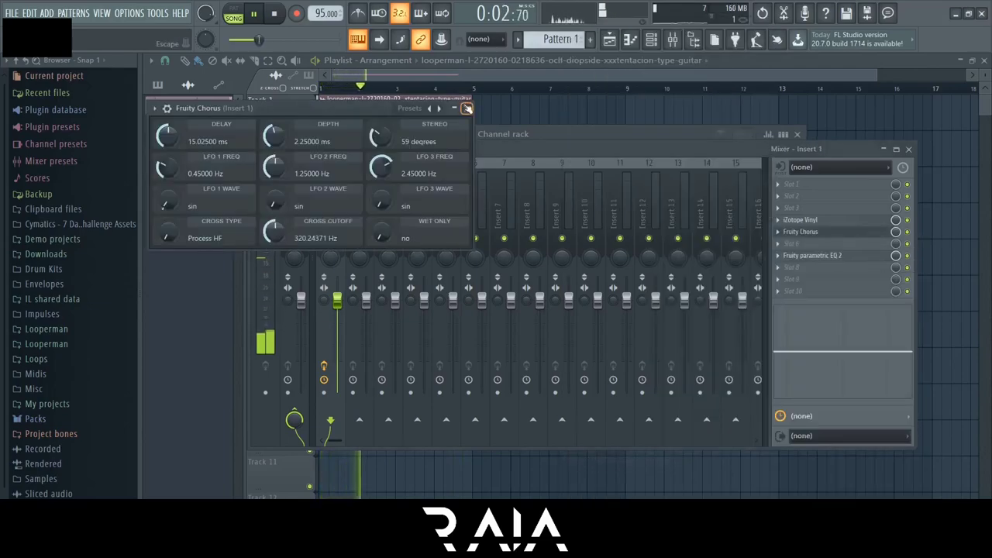
left_click(899, 233)
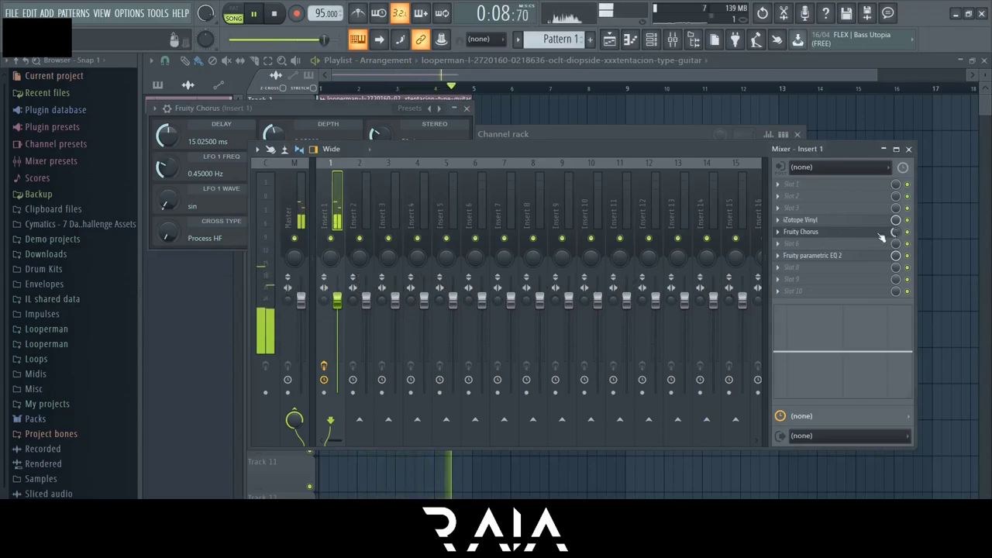
Add Fruity Reeverb 2 to effect slot 8 of Insert 1, apply the Cathedral preset, and close its window.
left_click(805, 269)
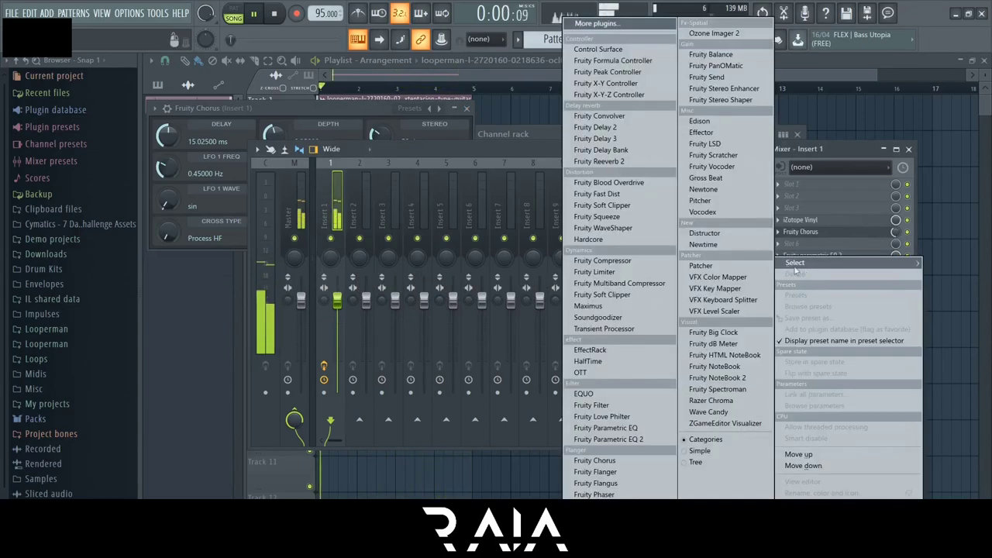
left_click(636, 161)
left_click_drag(423, 157, 500, 183)
left_click_drag(436, 234, 436, 186)
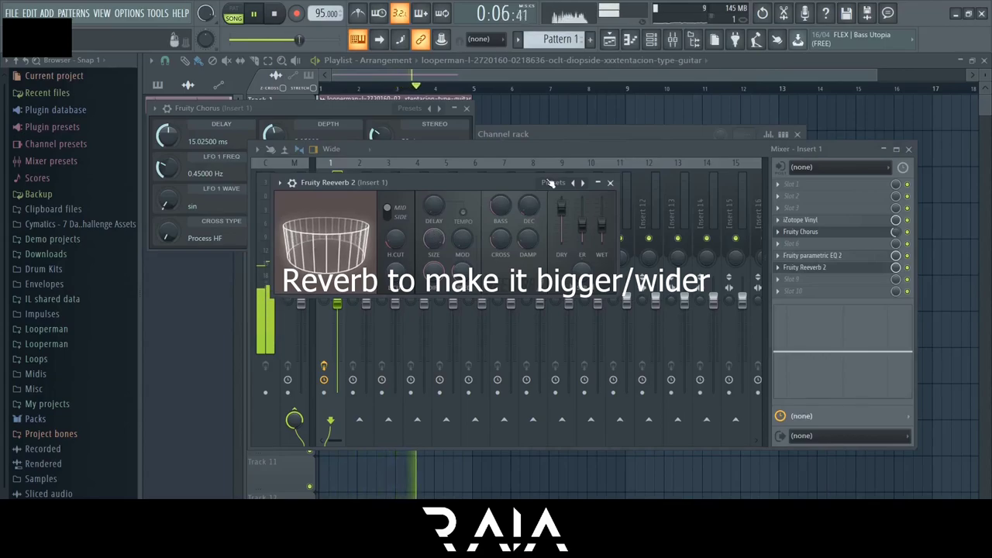
left_click(553, 183)
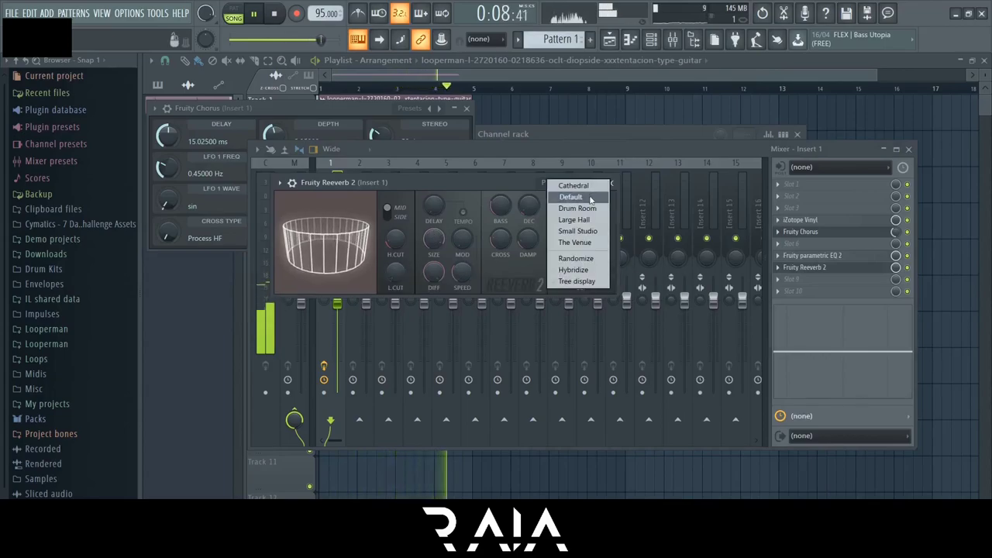
left_click(574, 187)
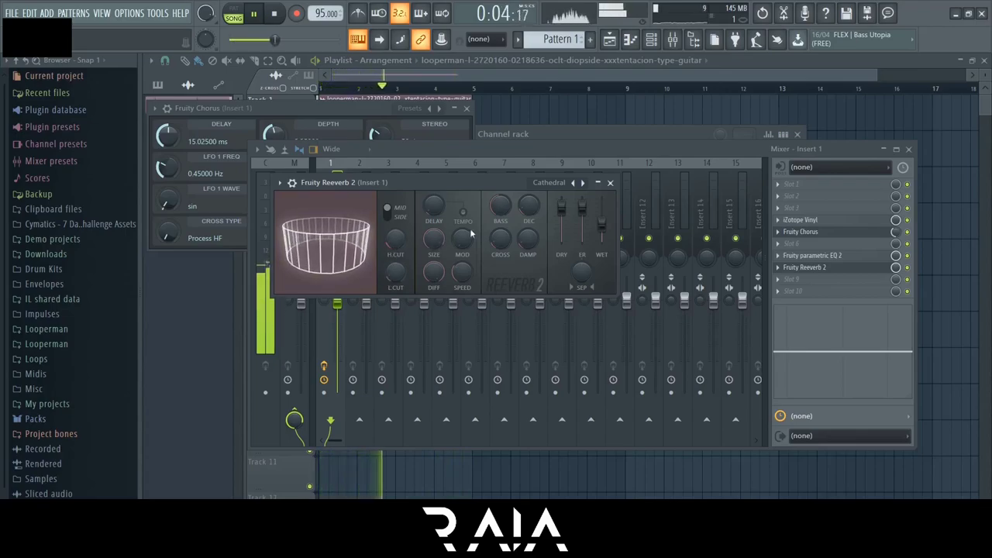
key("space")
left_click(610, 182)
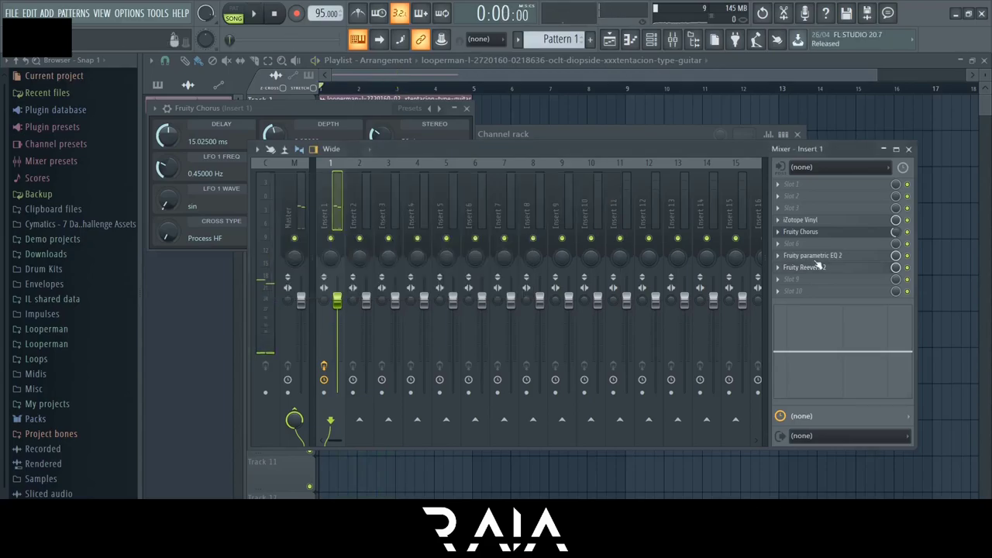
Add Fruity Delay 2 to effect slot 9 of Insert 1, adjust its input volume and feedback cutoff, and close the open plugin windows.
left_click(804, 282)
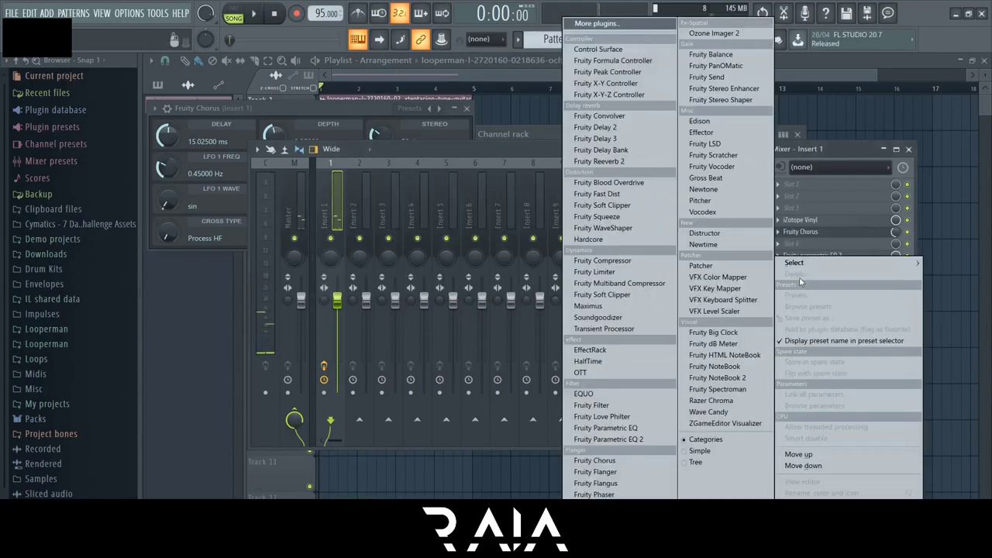
left_click(643, 127)
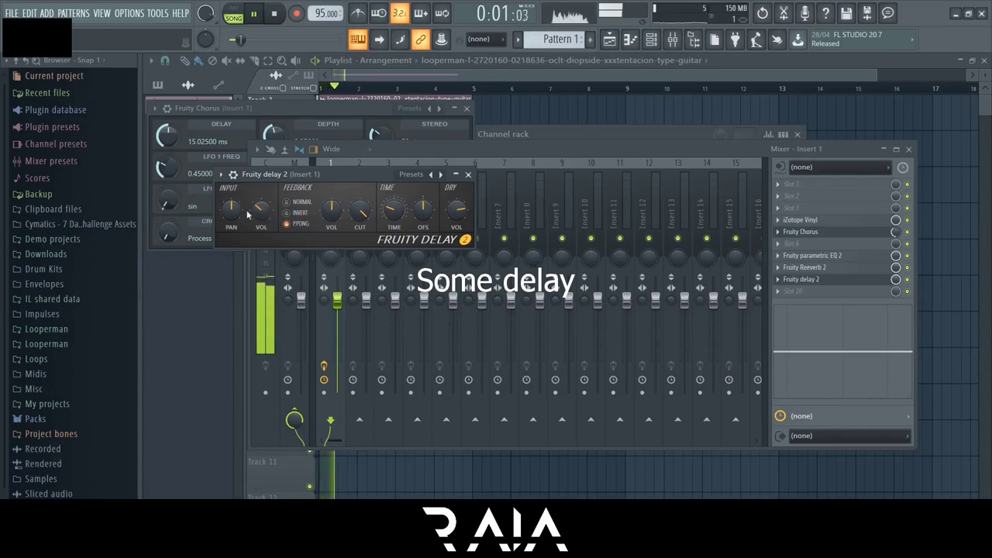
left_click_drag(303, 173, 360, 185)
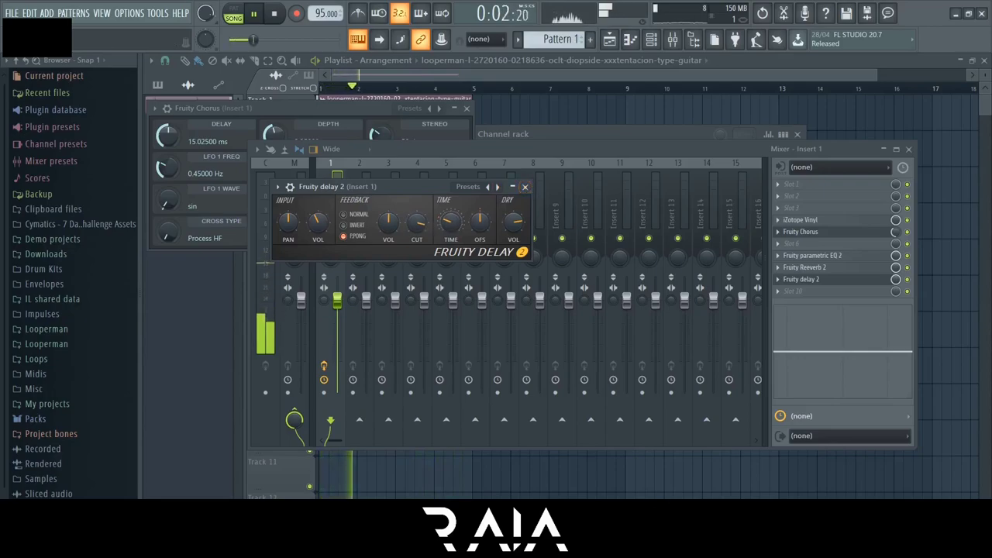
left_click(526, 187)
key("space")
left_click(466, 109)
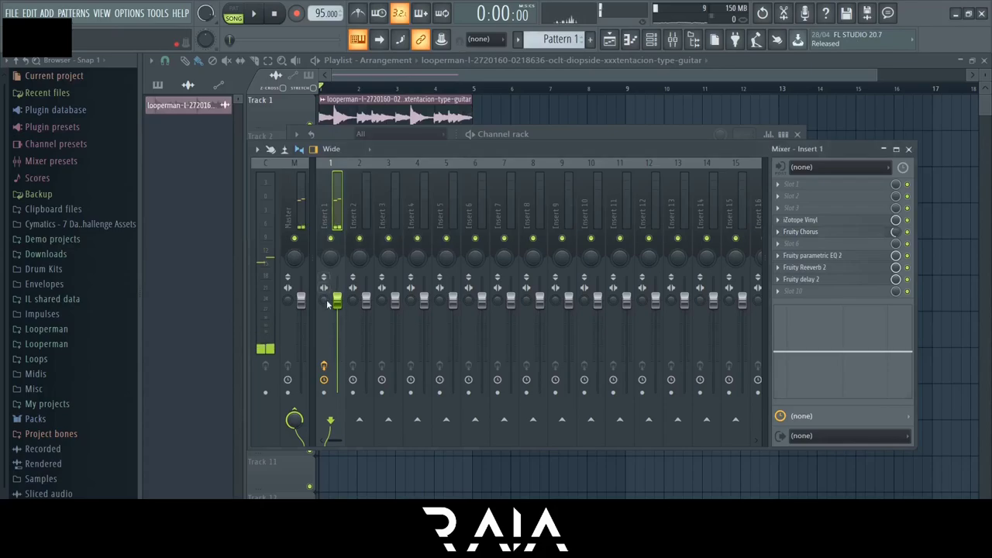
Add Ozone Imager 2 to effect slot 10 of Insert 1 with Stereoize enabled and Width at 38%, closing its window.
key("space")
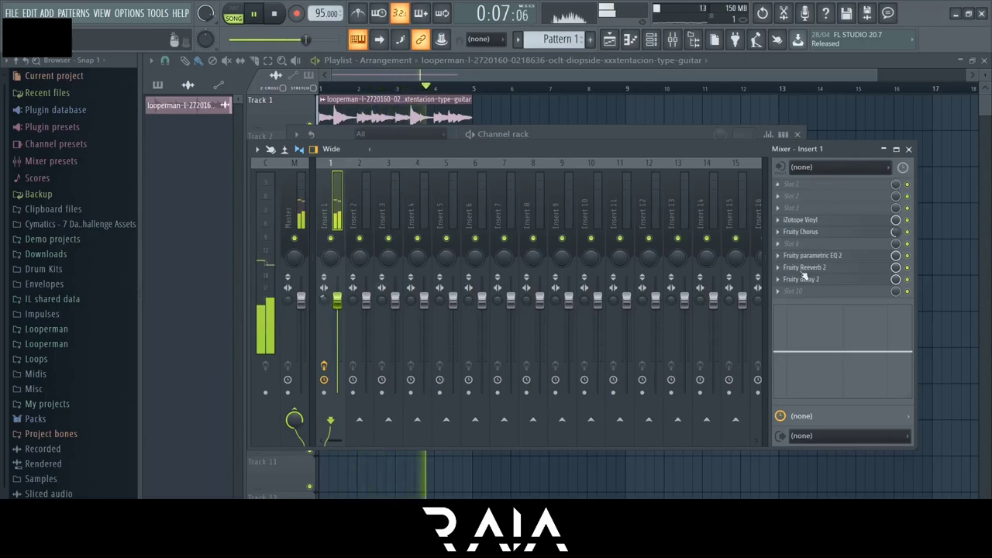
left_click(821, 187)
left_click(709, 34)
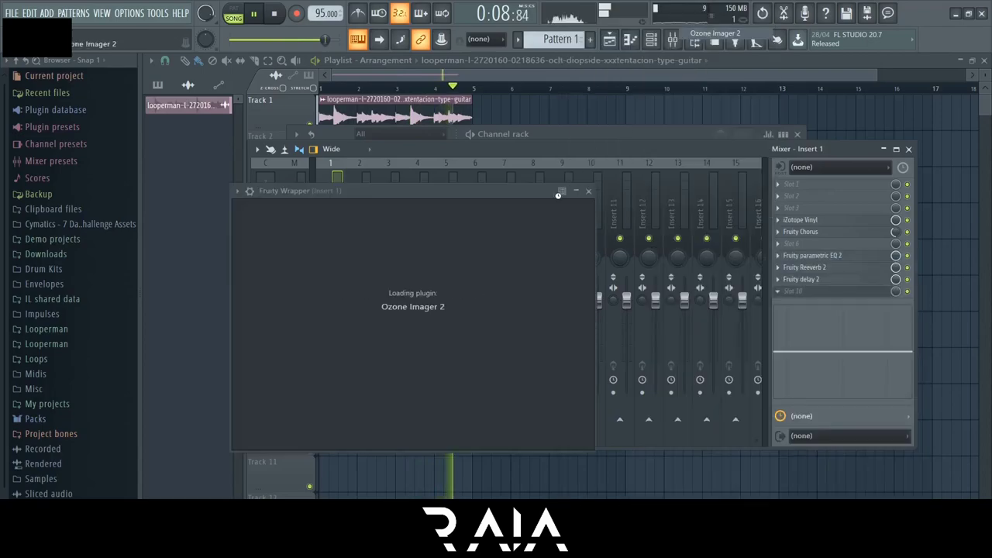
left_click_drag(478, 189, 510, 182)
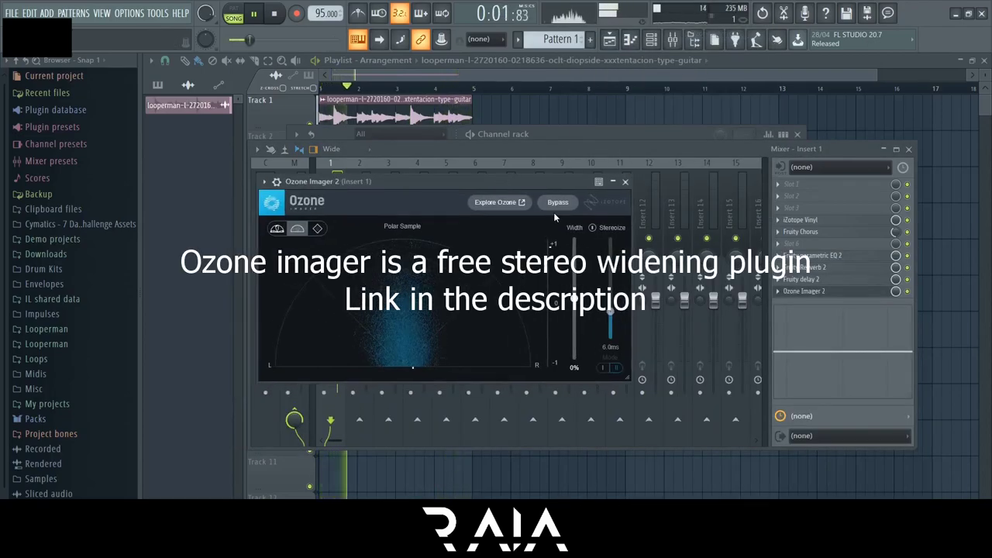
left_click_drag(575, 303, 577, 274)
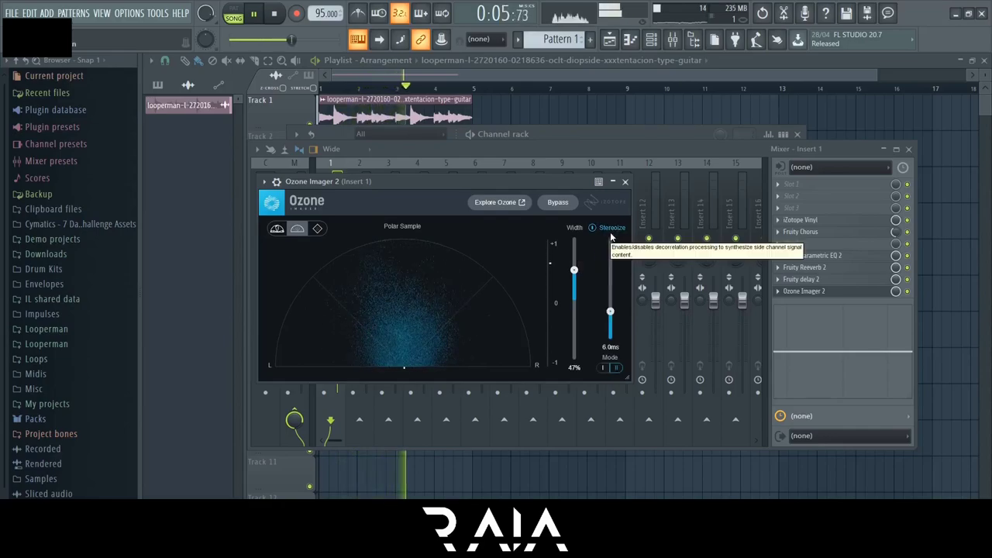
mouse_move(575, 278)
left_mouse_down()
mouse_move(574, 268)
mouse_move(575, 279)
left_mouse_up()
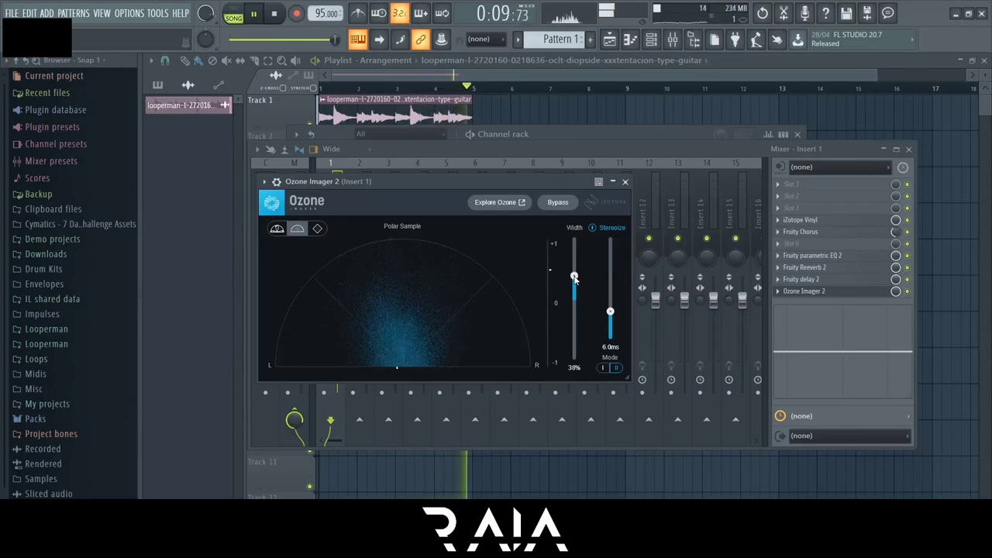
left_click(626, 182)
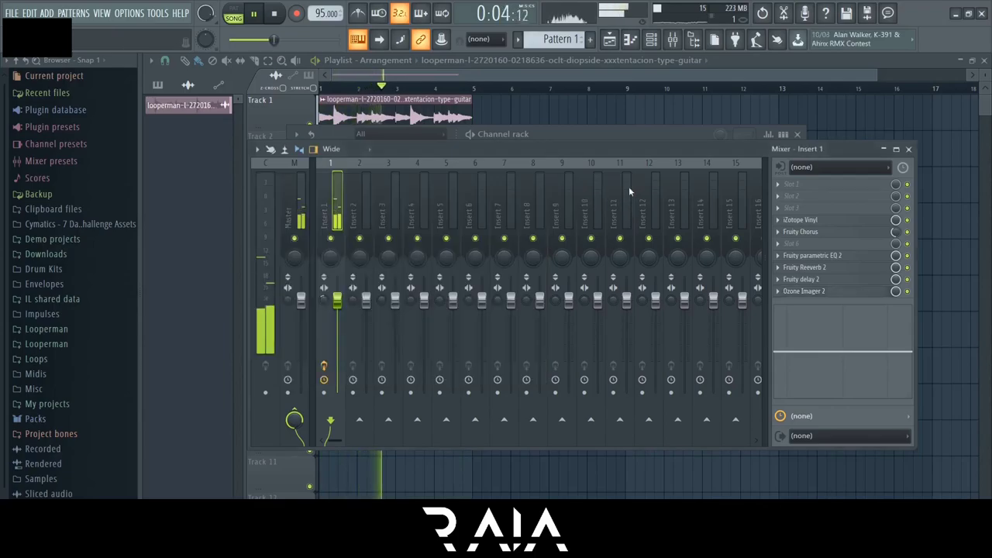
Stop playback and bring the mixer back in front of the playlist.
right_click(515, 115)
key("space")
left_click(672, 40)
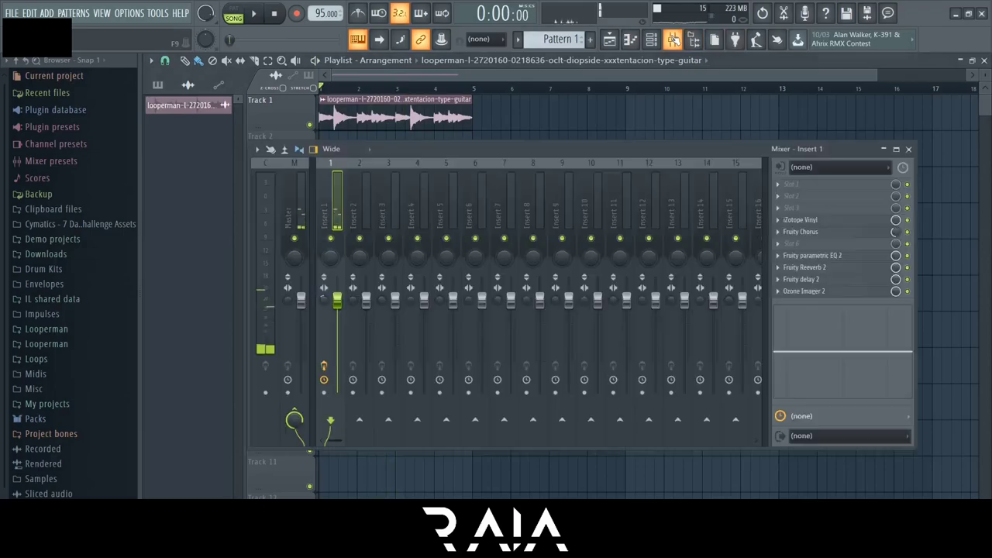
Compare the guitar loop's playback with the Insert 1 effects bypassed and with them enabled again.
left_click(324, 366)
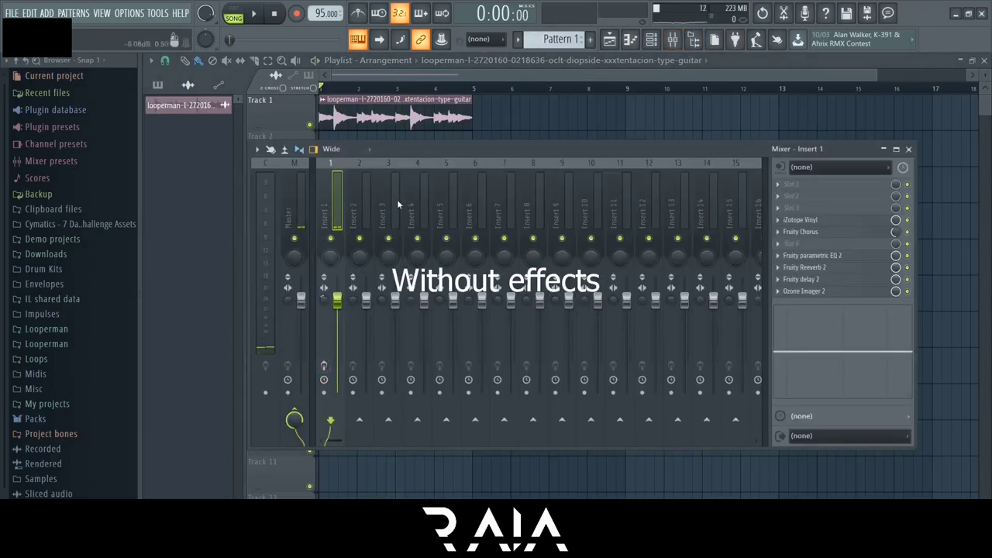
key("space")
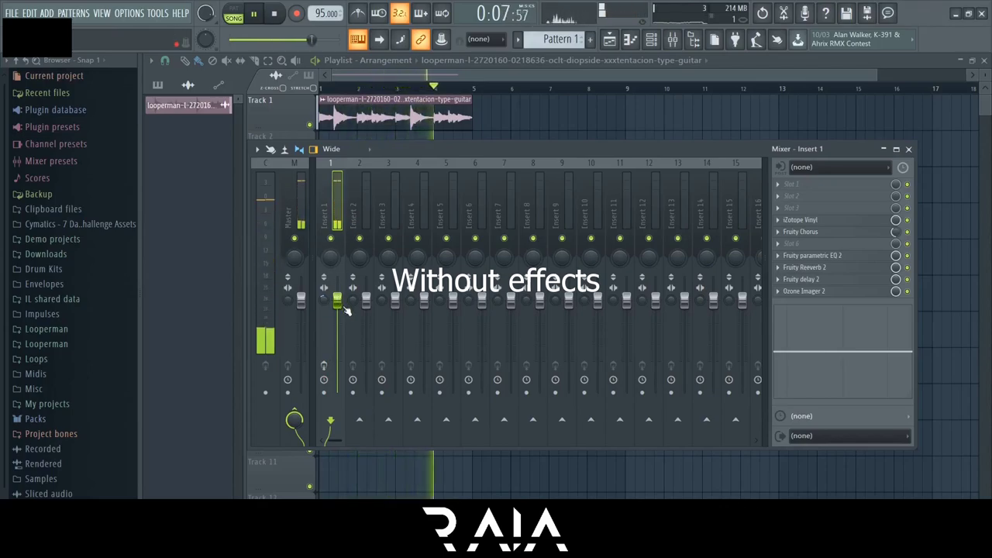
key("space")
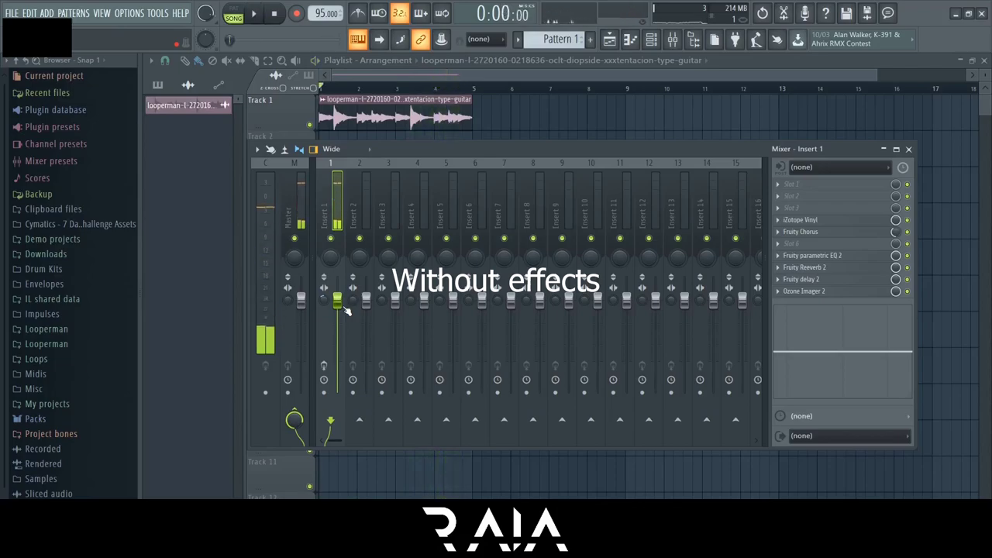
key("space")
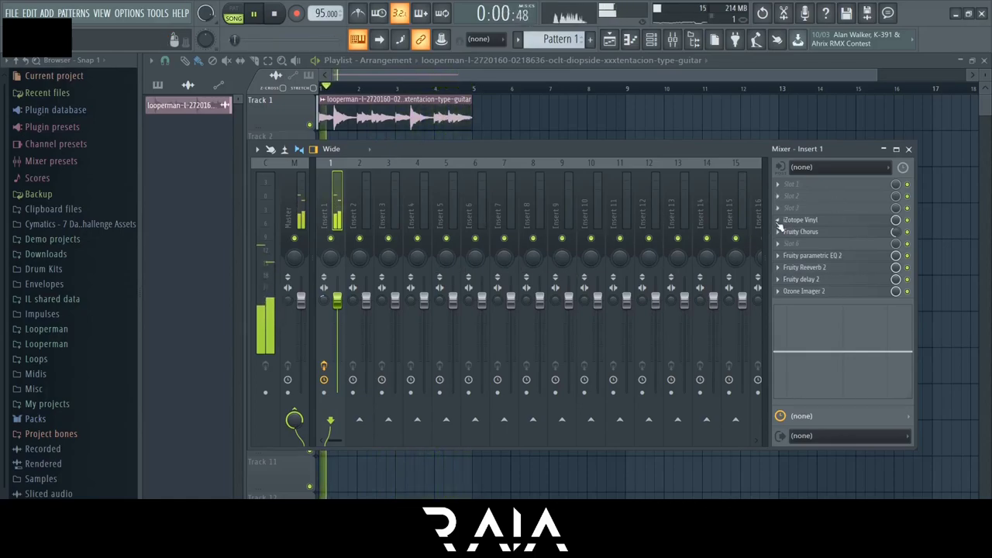
Add OTT to effect slot 1 of Insert 1 with Depth at 14%, and close its window.
left_click(802, 186)
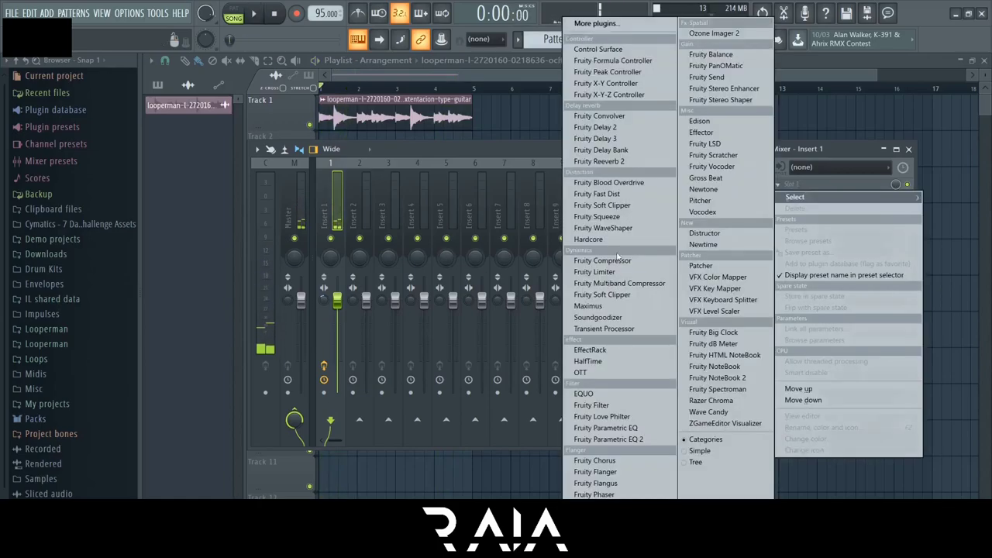
left_click(601, 374)
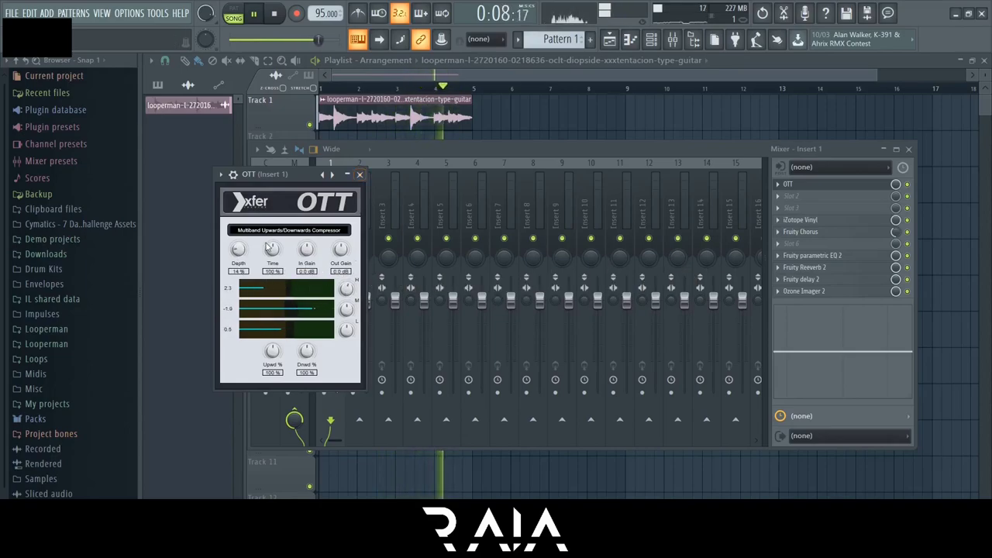
left_click(359, 174)
Return to the playlist and place a Pattern 1 clip at bar 1 of Track 2.
right_click(503, 109)
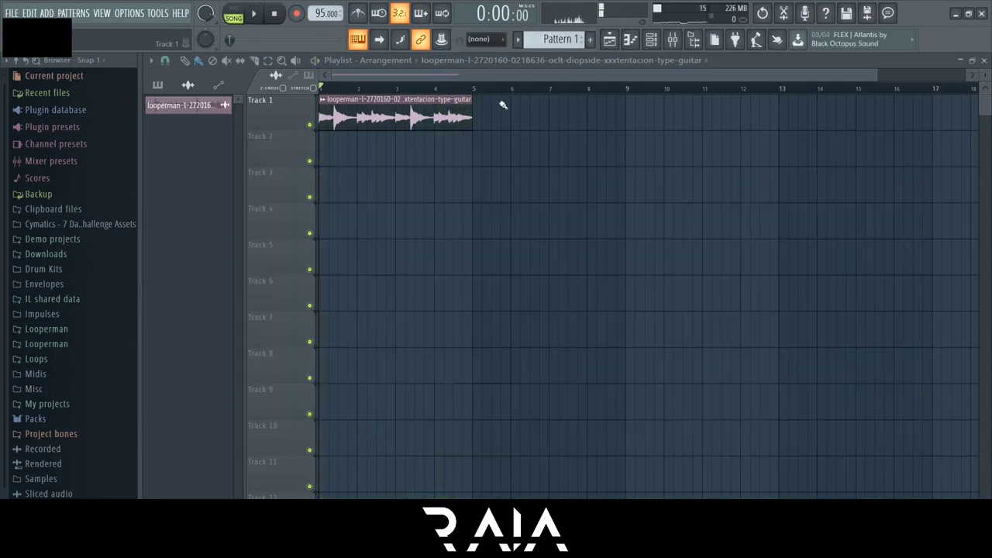
left_click_drag(333, 145, 324, 146)
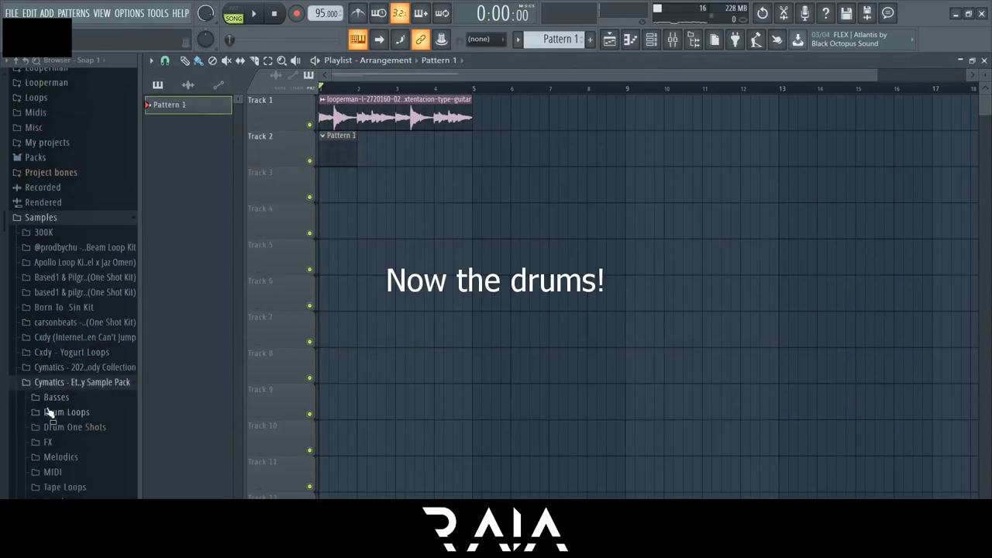
Try Cymatics - Eternity Drum Loop 10 - 88 BPM from the Full Drum Loops folder on Track 3, with its time-stretching mode set to Auto.
scroll(68, 429, "down", 1)
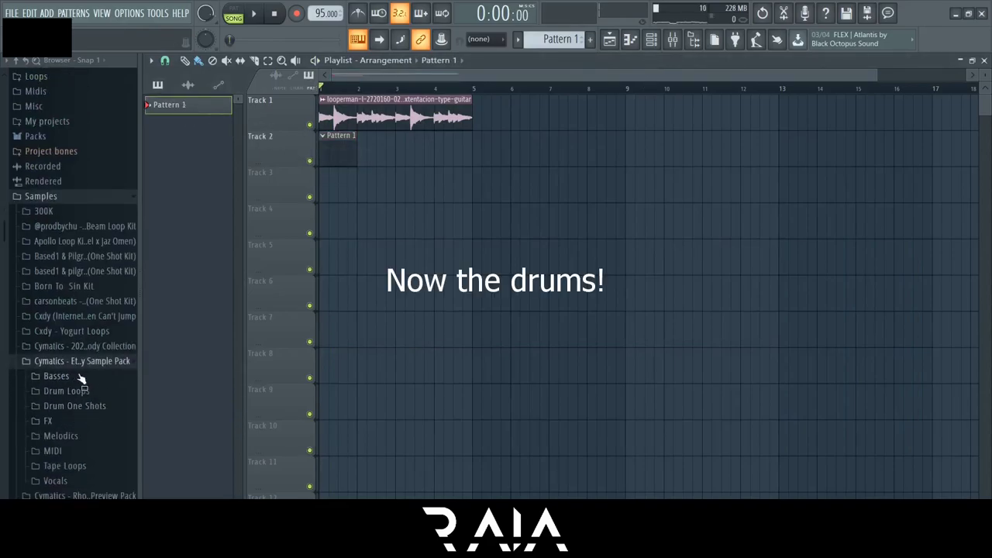
scroll(90, 383, "down", 4)
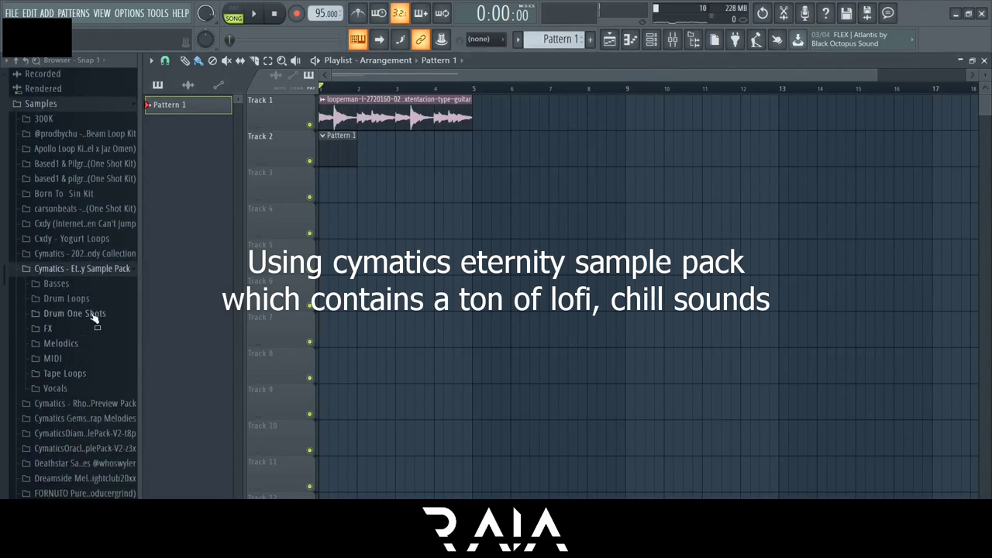
left_click(85, 301)
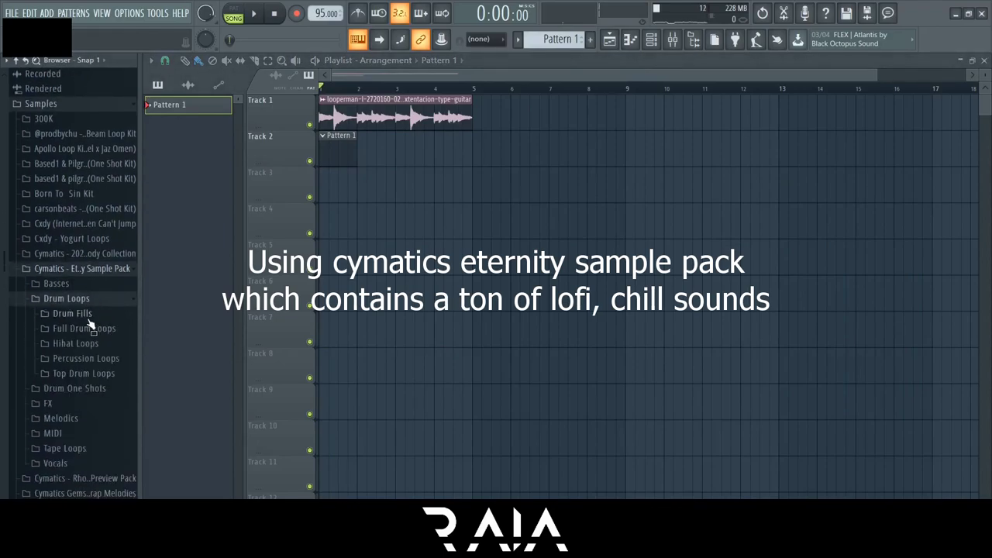
left_click(92, 330)
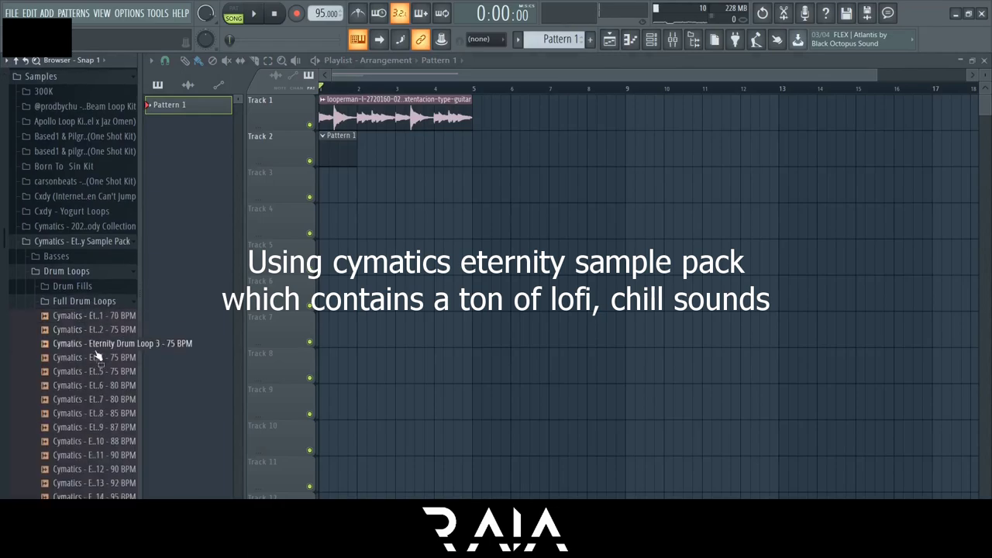
scroll(103, 411, "down", 2)
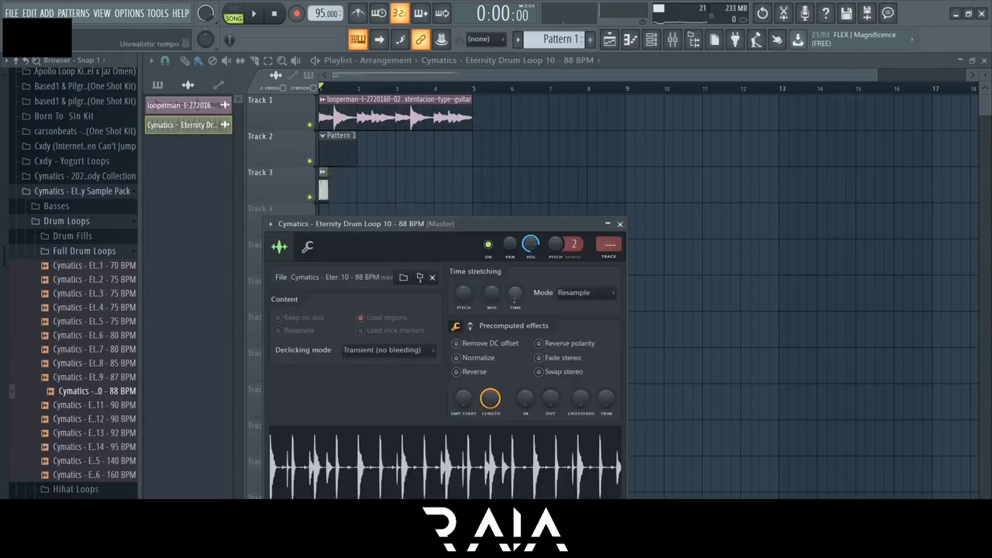
left_click(577, 293)
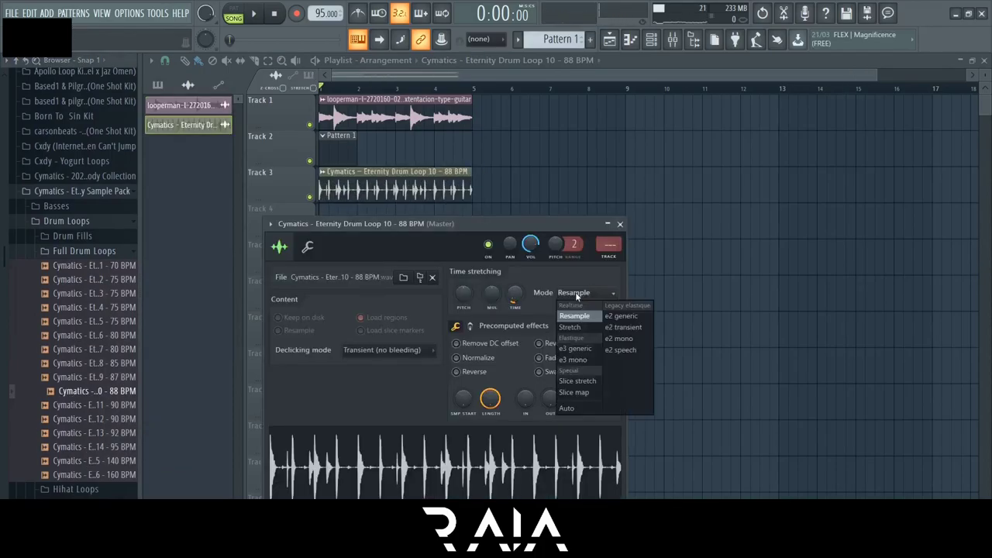
left_click(567, 407)
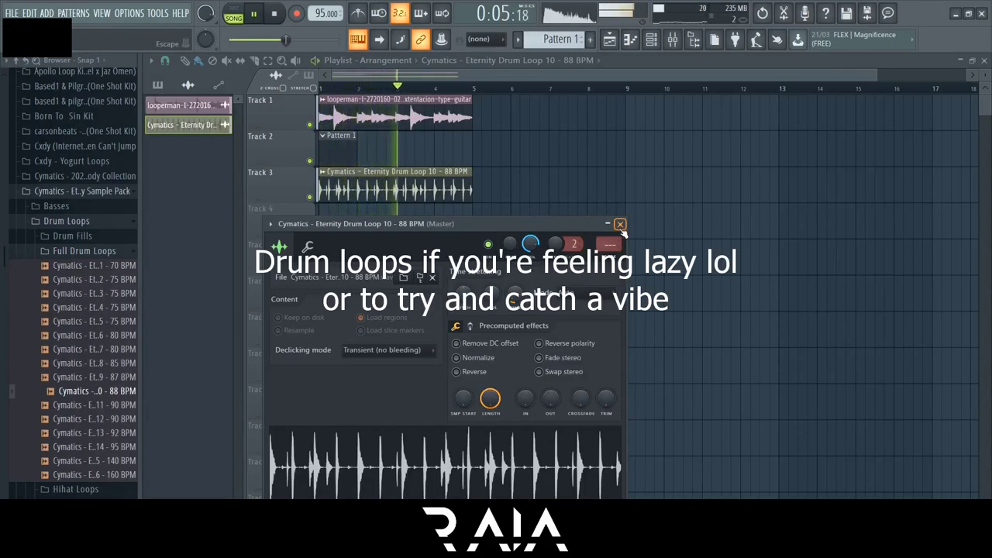
left_click(620, 225)
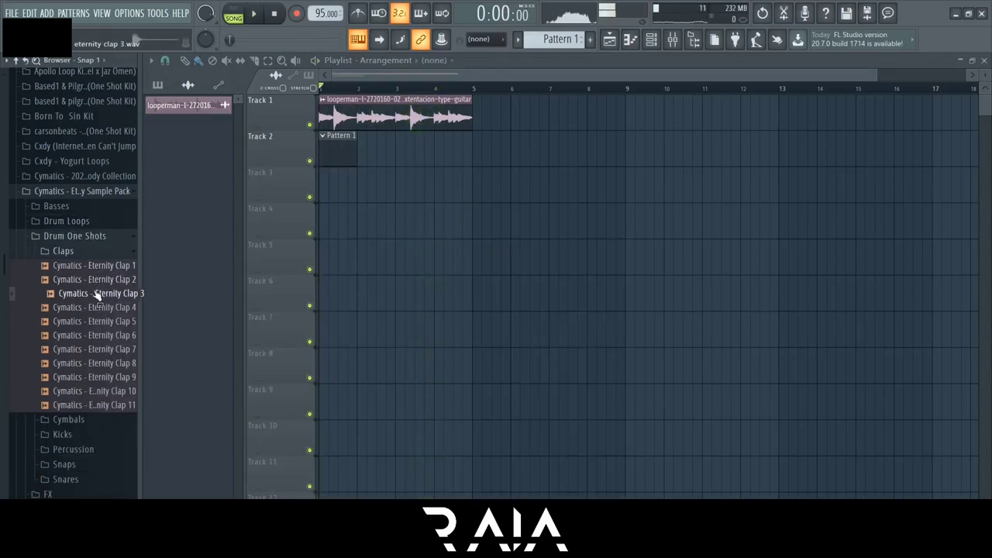
Preview the Cymatics - Eternity Clap 4 sample and set the project tempo to 90 BPM, restretching all channels.
left_click(100, 308)
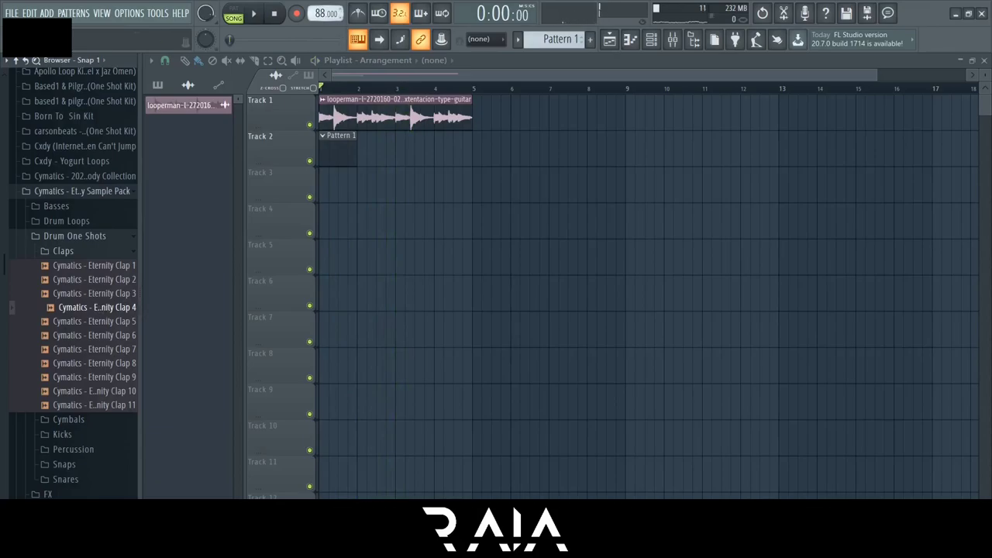
left_click_drag(318, 12, 319, 12)
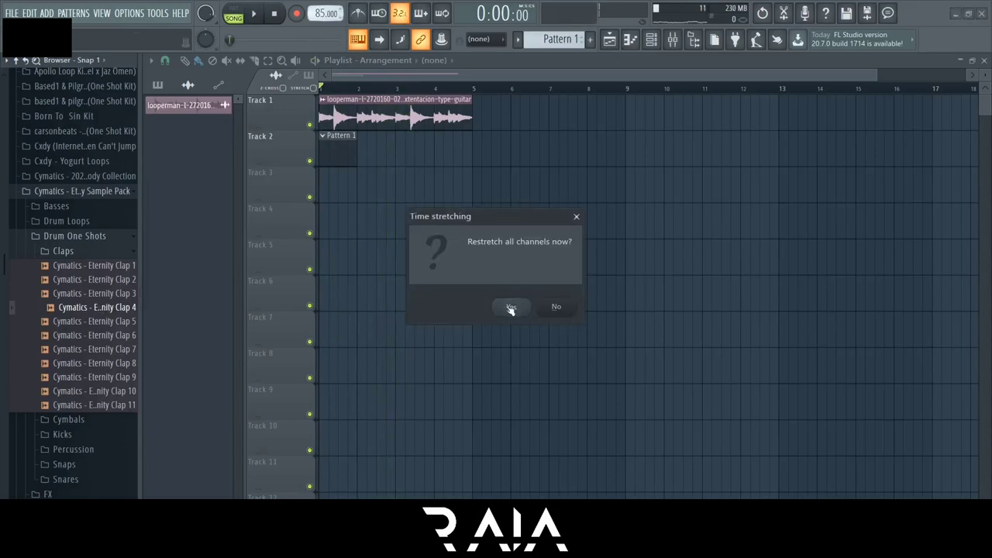
left_click(511, 308)
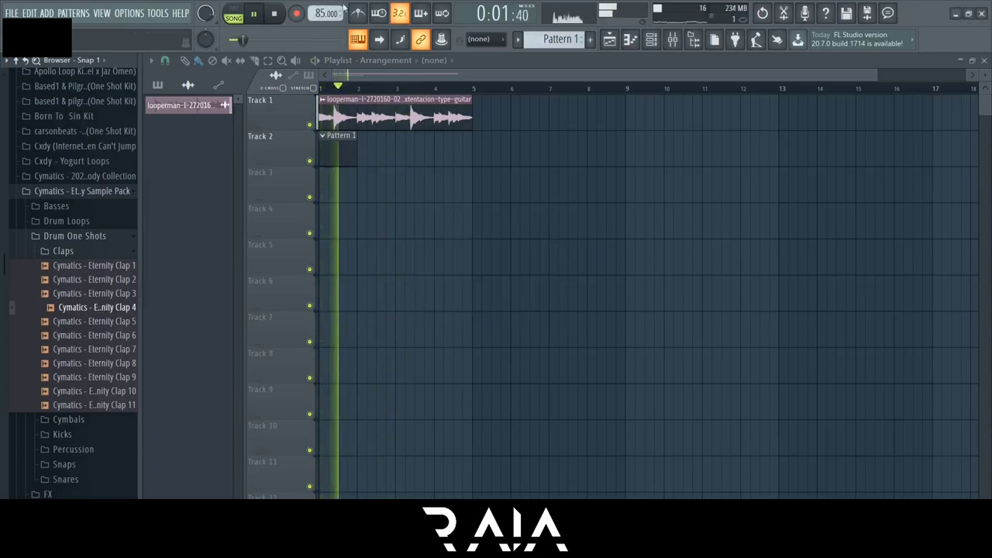
left_click_drag(321, 19, 322, 20)
left_click(508, 308)
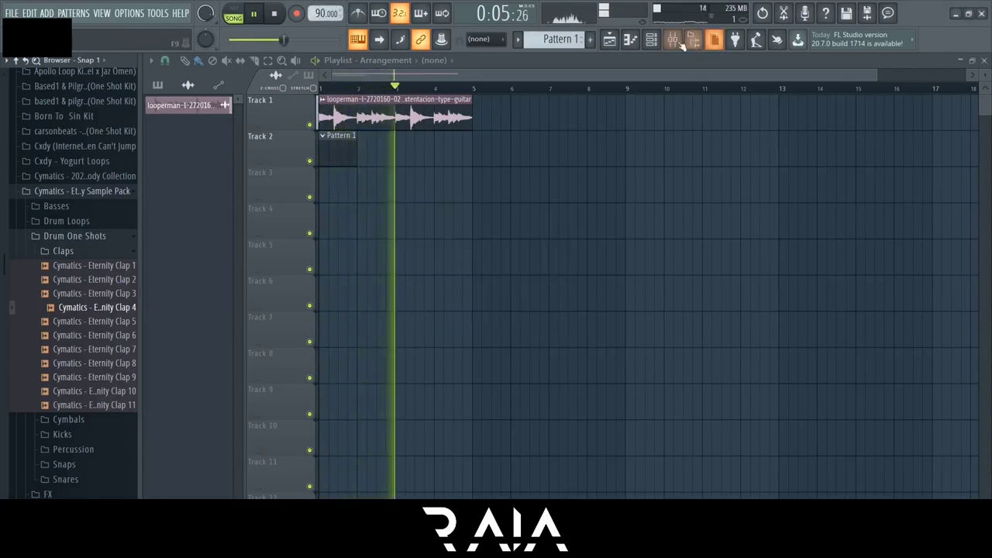
Add Cymatics - Eternity Clap 4 as a new channel in the channel rack and open its piano roll.
left_click(690, 40)
left_click(397, 135)
left_click(406, 147)
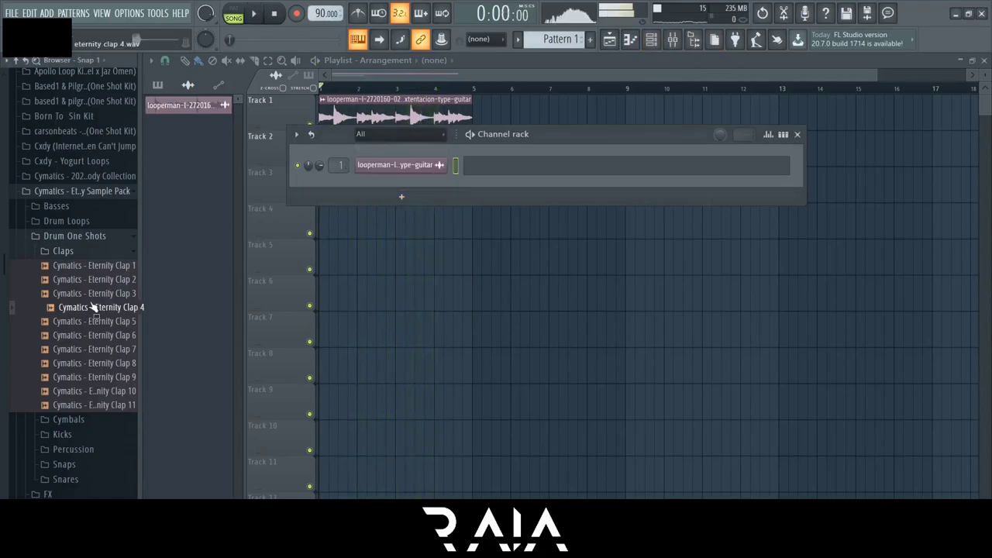
left_click_drag(411, 185, 472, 186)
left_click(482, 191)
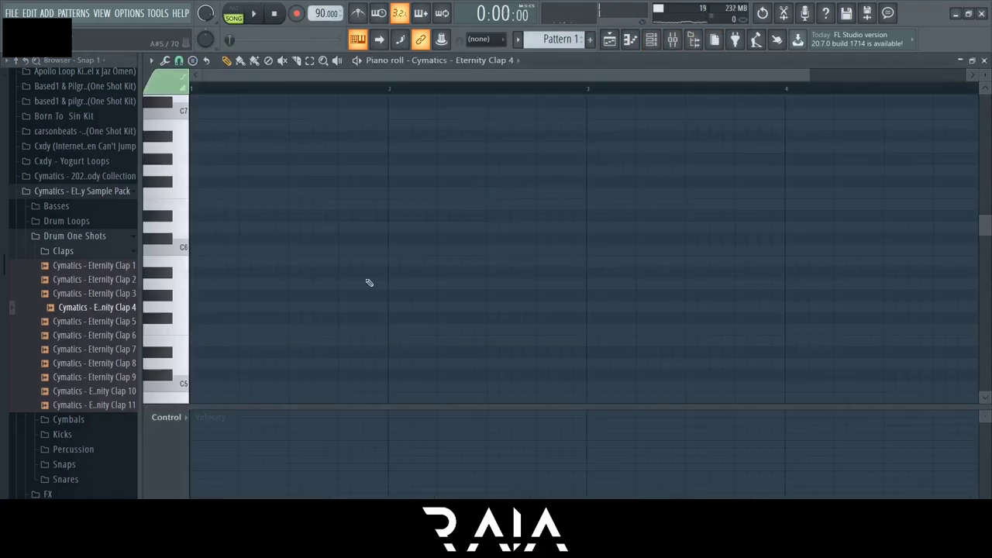
Draw C5 clap notes on beats 2 and 4 of all four bars and raise their velocities to 100%.
left_click(237, 275)
key("space")
key("space")
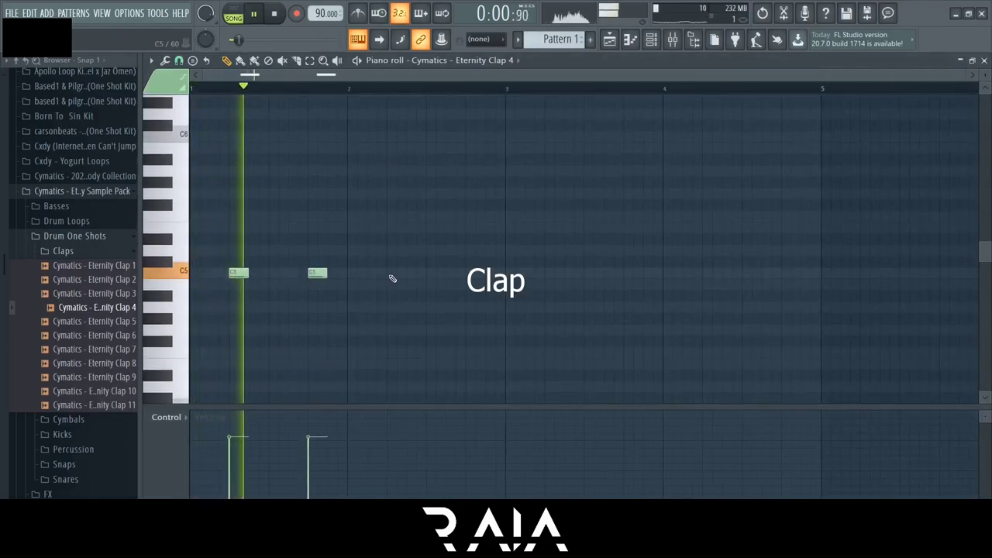
left_click(394, 273)
left_click(468, 275)
left_click(551, 275)
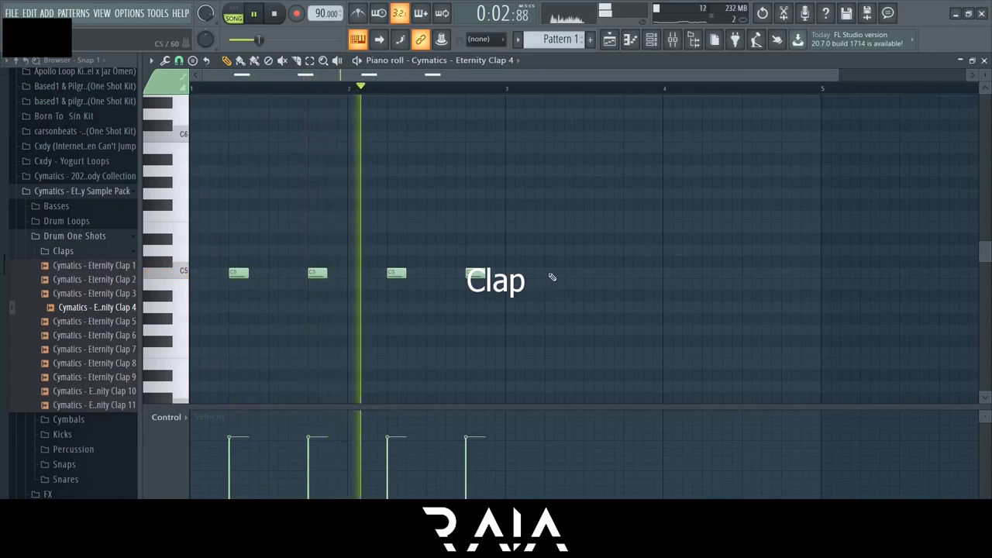
left_click(630, 275)
left_click(710, 275)
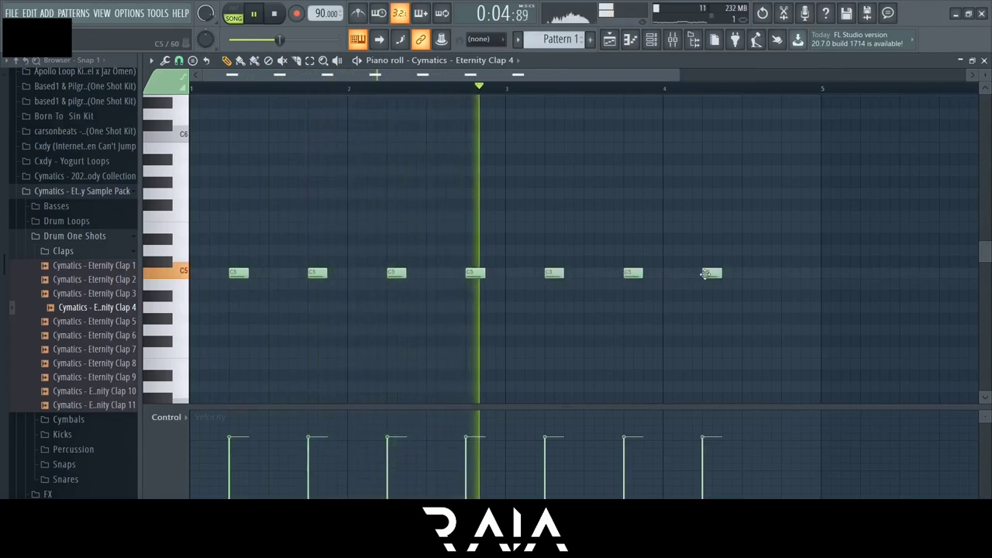
left_click(787, 279)
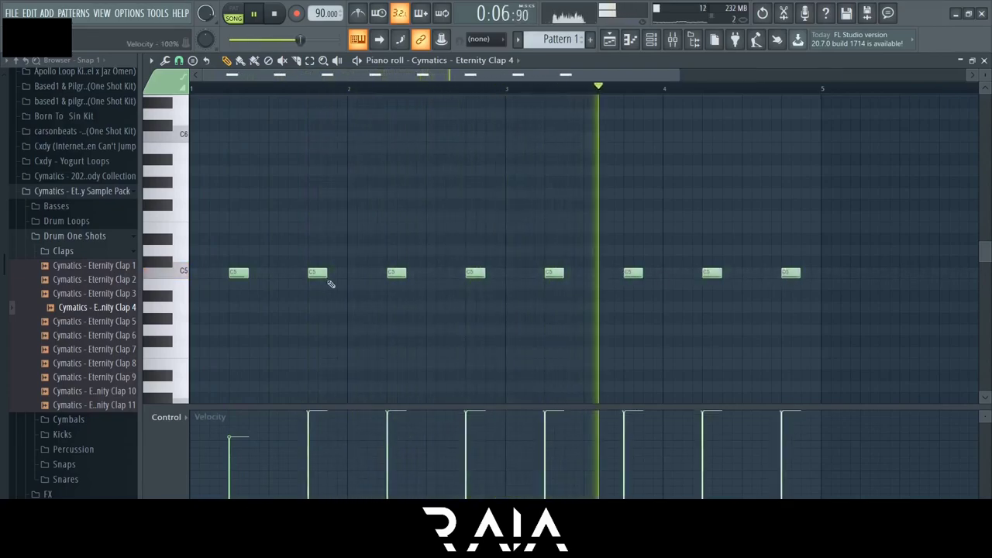
Show the channel rack and inspect the sampler settings of the Cymatics - Eternity Clap 4 channel.
left_click(674, 40)
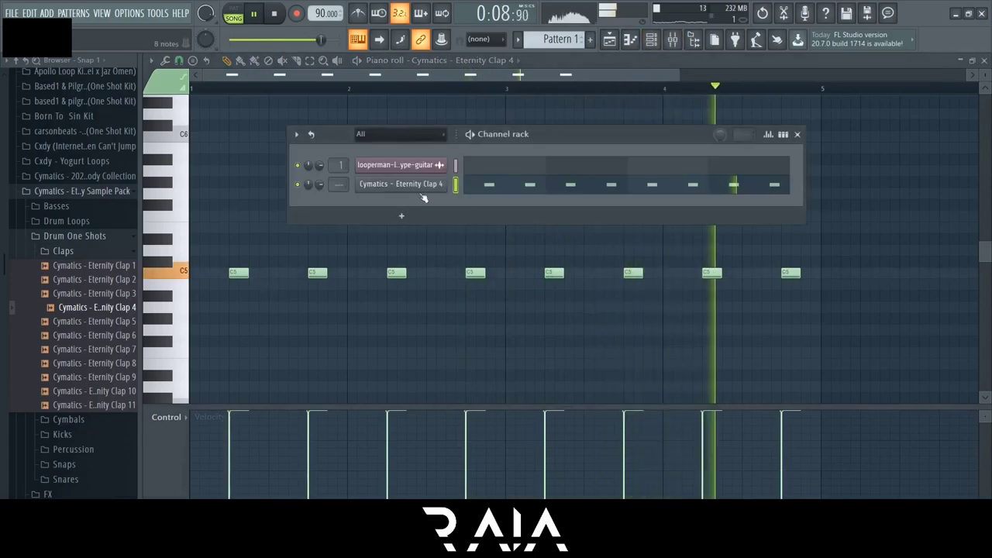
left_click(400, 184)
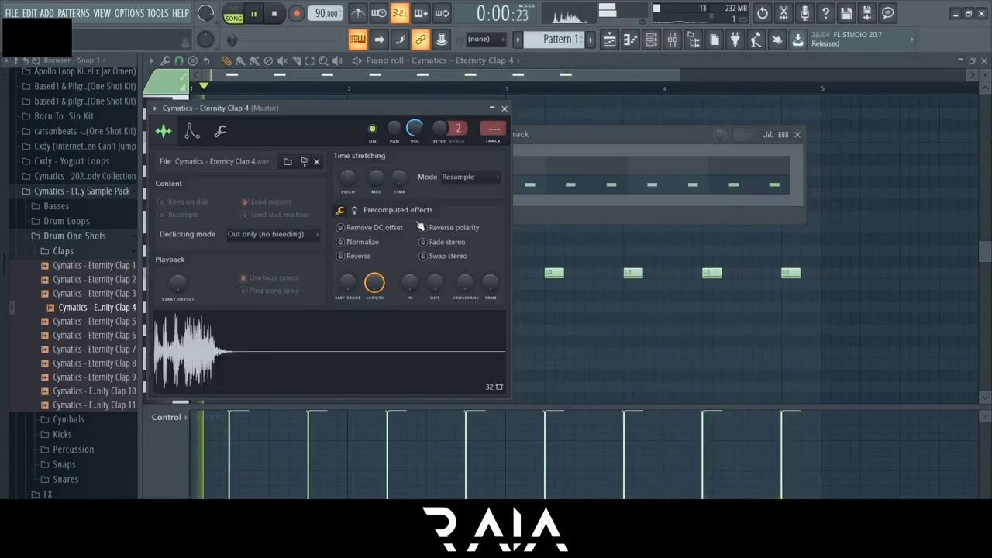
left_click(504, 109)
Audition the Eternity samples in the Kicks folder during playback and add Cymatics - Eternity Kick 11 - G as a channel below the clap.
left_click(80, 253)
key("space")
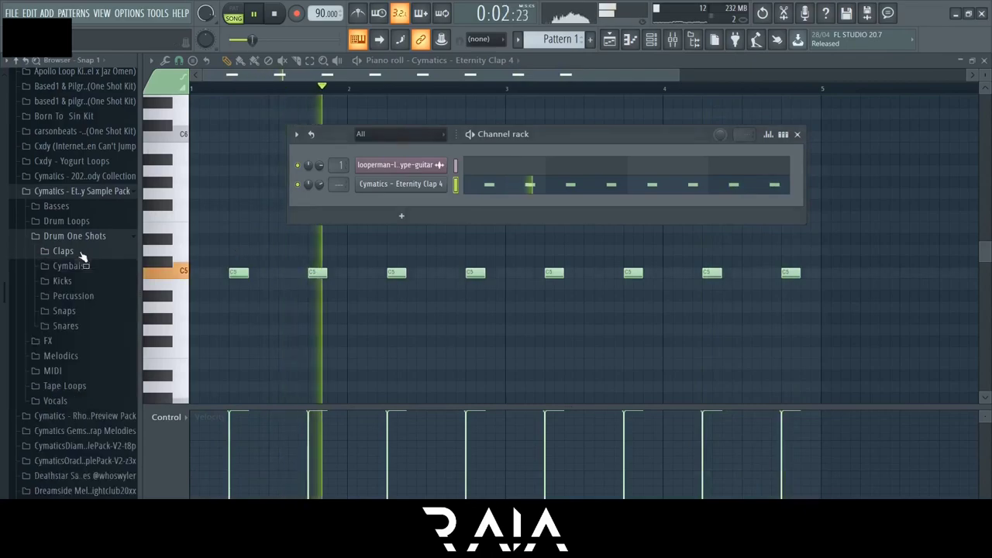
left_click(90, 283)
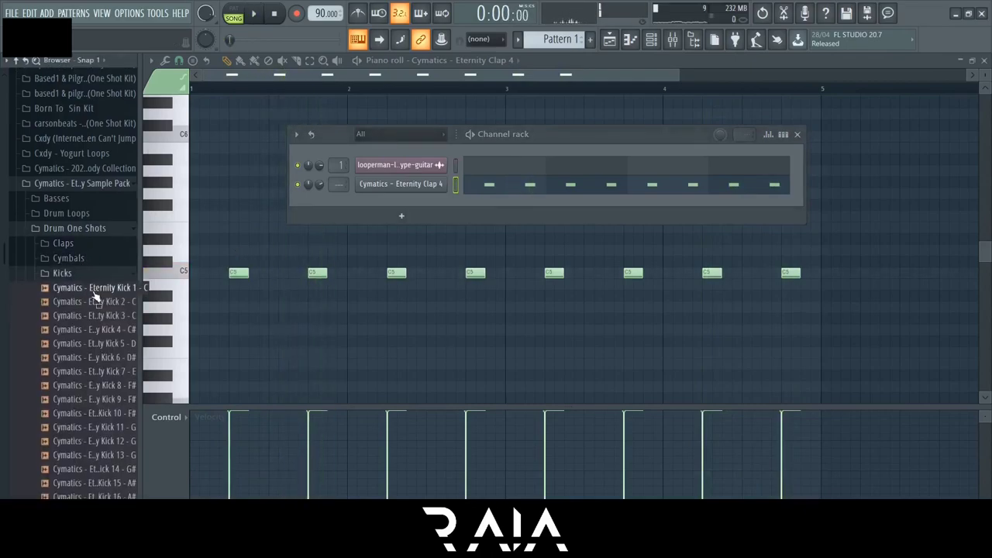
key("Down")
key("Down")
key("Down")
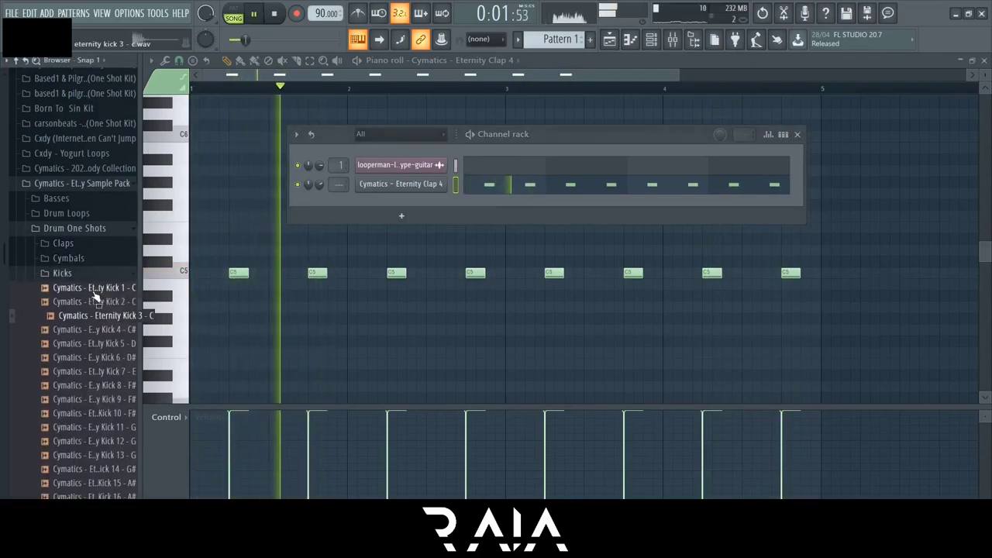
key("Down")
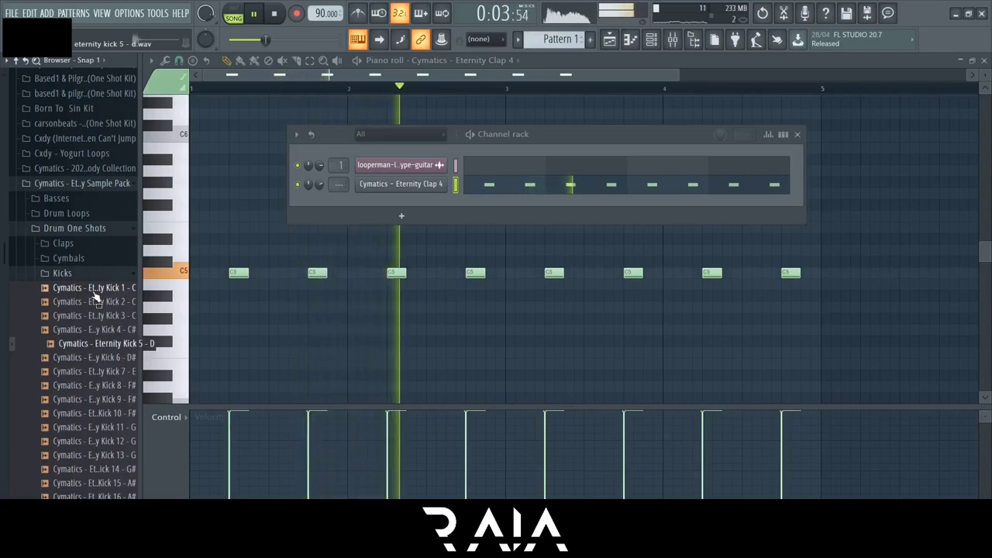
key("Down")
key("Down")
key("Down")
key("Down")
key("Down")
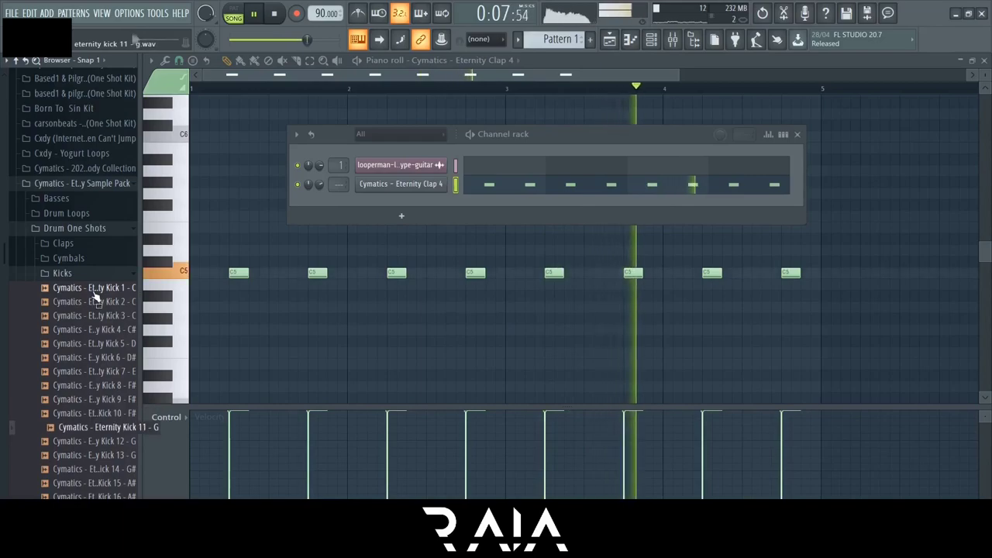
key("Down")
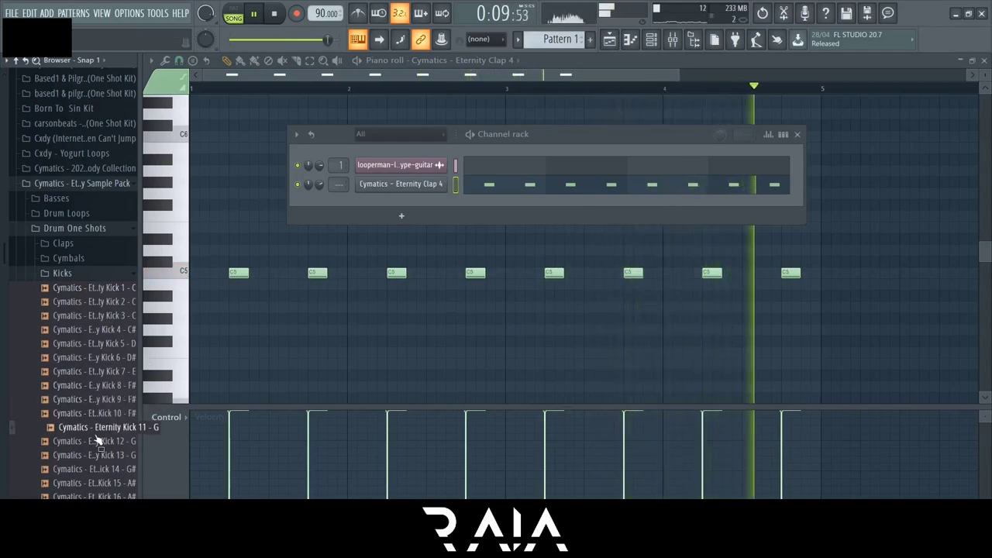
left_click_drag(96, 440, 402, 204)
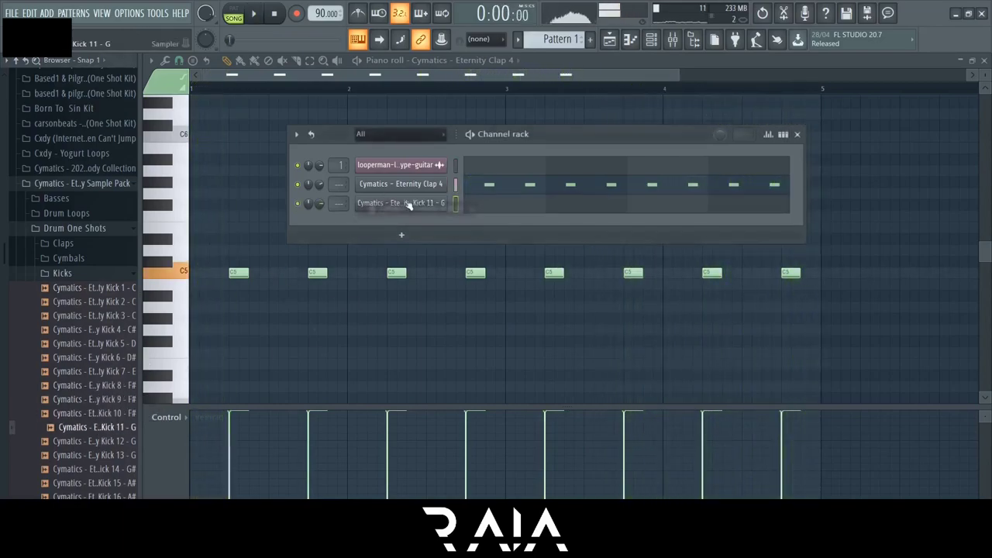
Draw C5 kick notes on the first, eleventh and fourteenth sixteenths of bar 1 and on the downbeat of bar 2.
left_click(213, 330)
key("space")
left_click(294, 273)
left_click(338, 274)
key("space")
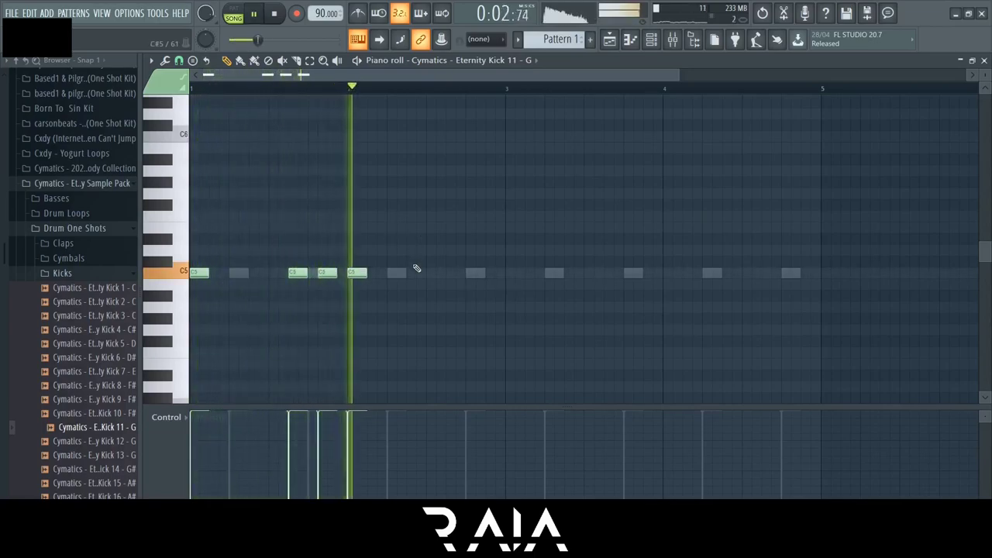
Add C5 kicks on sixteenth 11 of bar 2, 1, 11 and 14 of bar 3, and 1, 3 and 11 of bar 4.
left_click(453, 273)
left_click(513, 273)
left_click(607, 274)
left_click(636, 273)
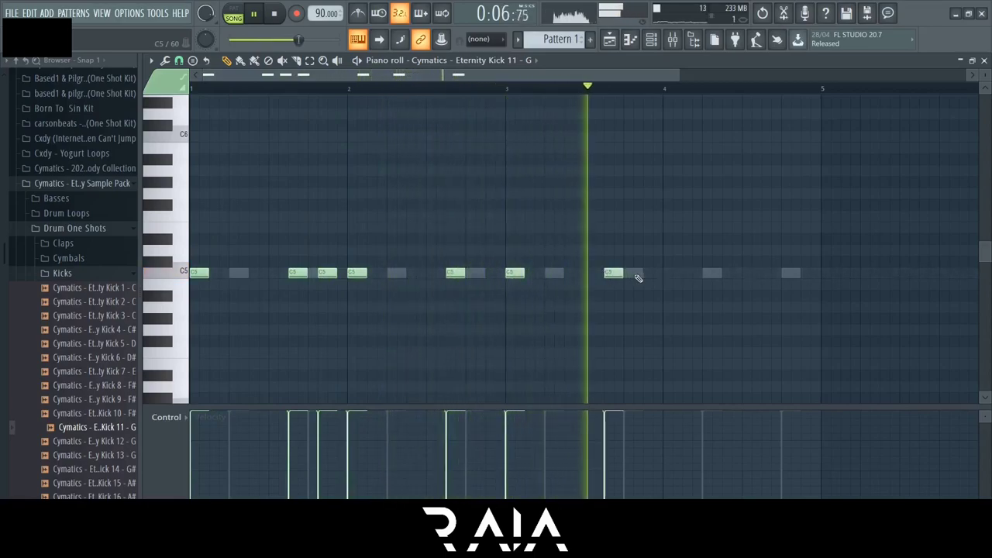
left_click(667, 273)
left_click(685, 273)
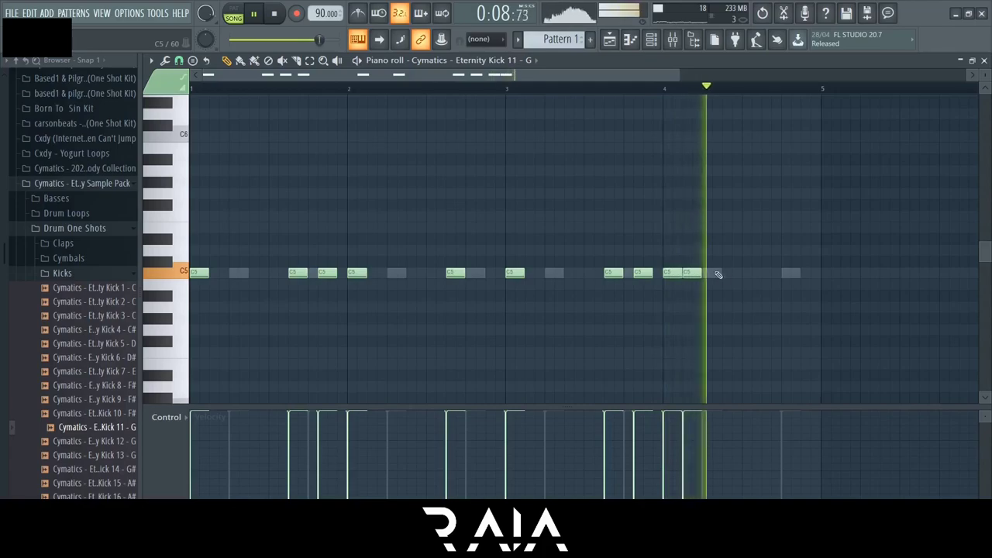
left_click(767, 273)
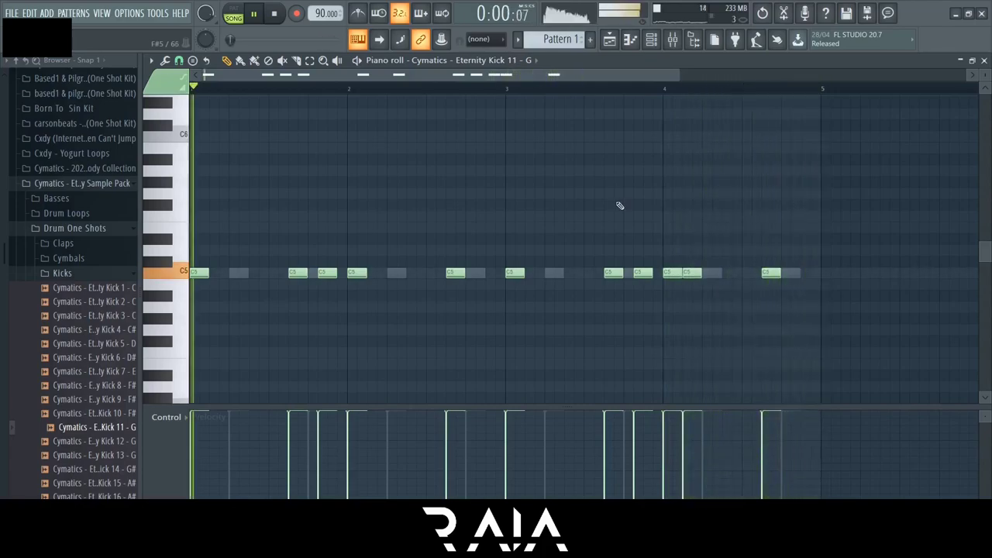
scroll(621, 206, "down", 1)
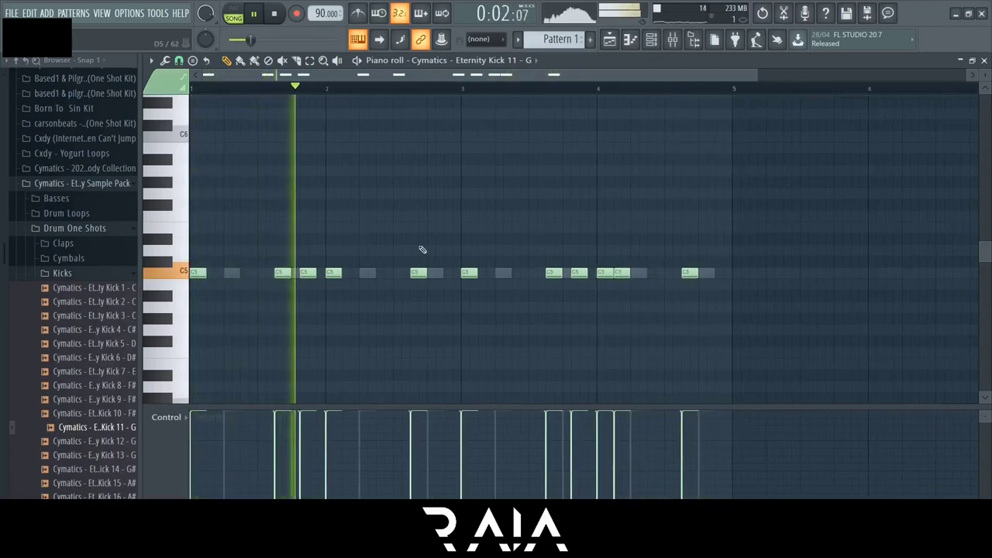
scroll(421, 202, "down", 1)
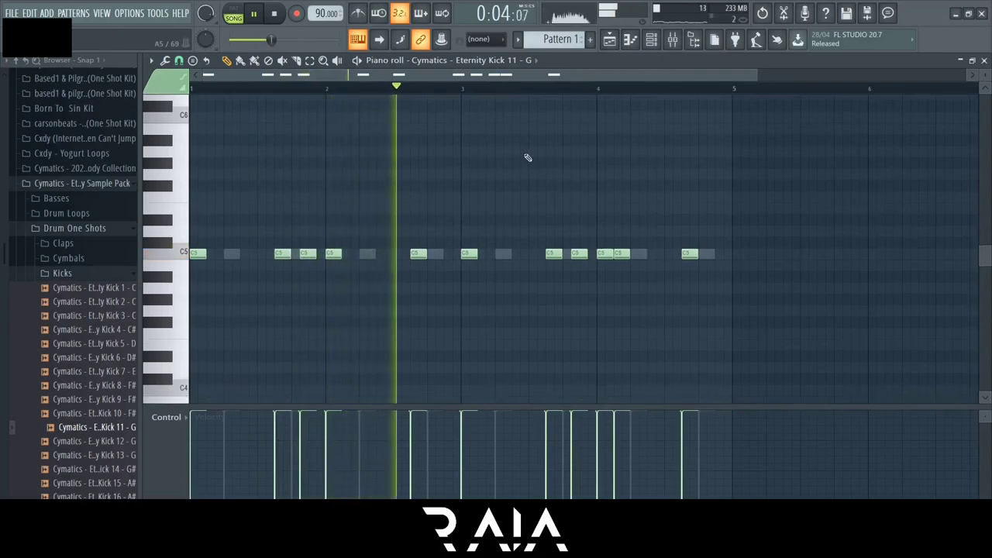
Audition the Eternity closed hi-hat samples and add Cymatics - Eternity Closed Hihat 6 as a channel below the kick.
left_click(650, 43)
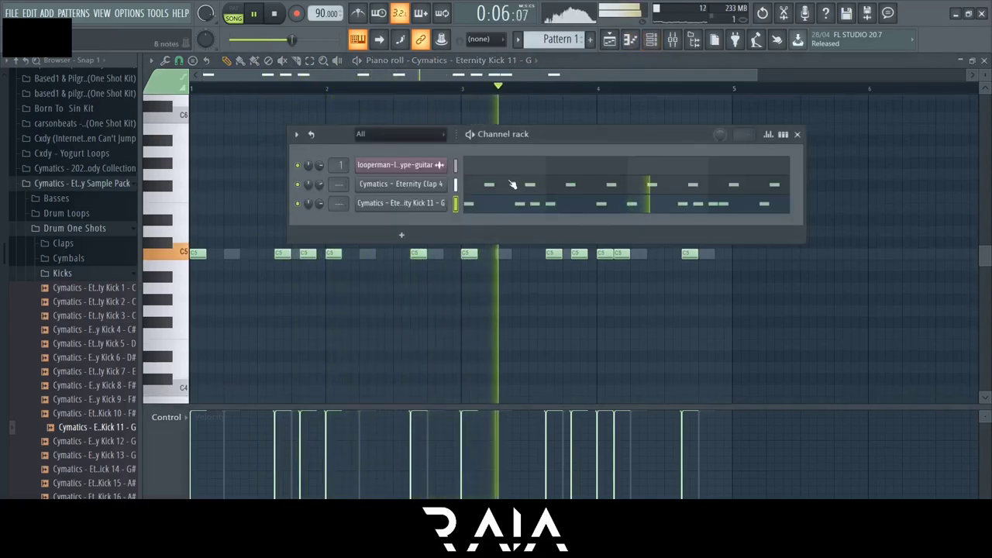
left_click(650, 43)
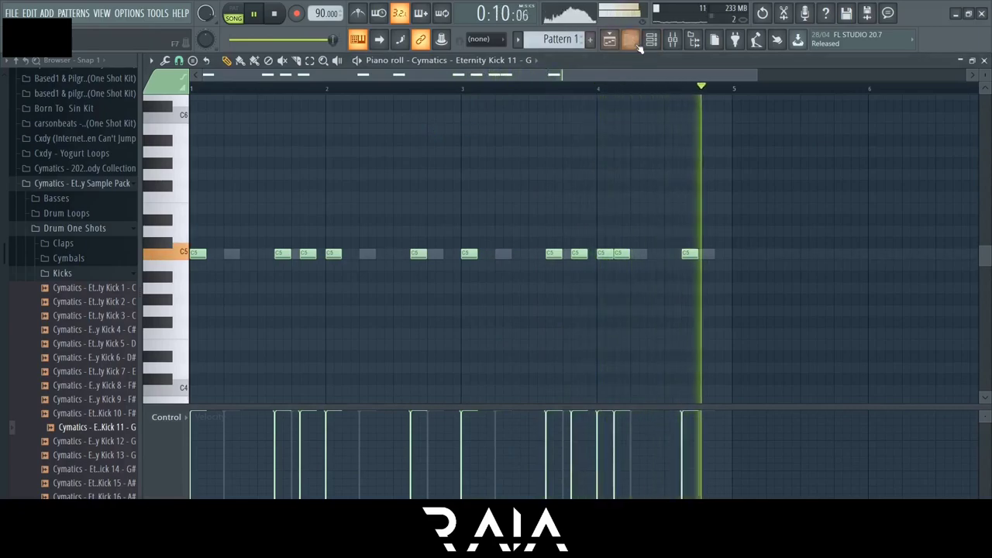
key("F6")
left_click(98, 277)
key("space")
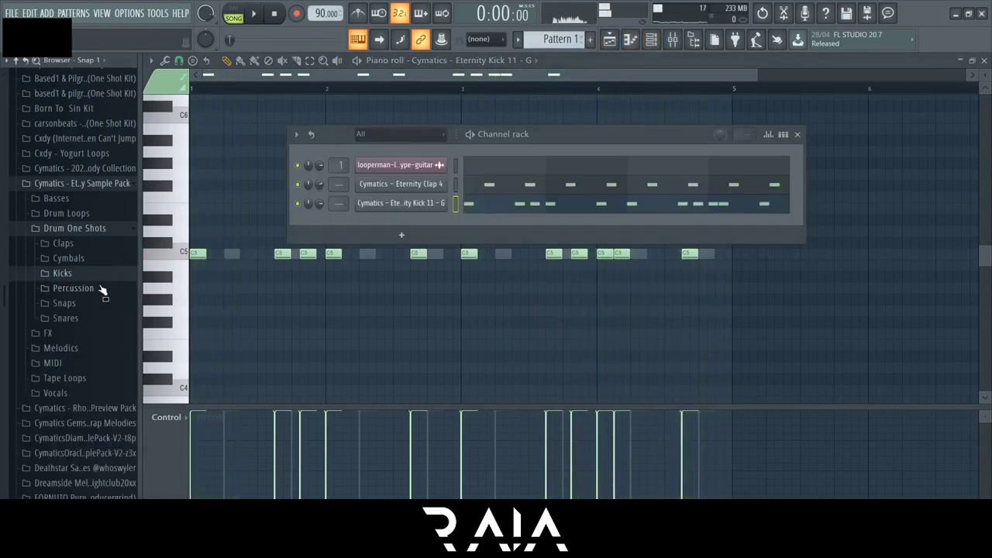
left_click(75, 259)
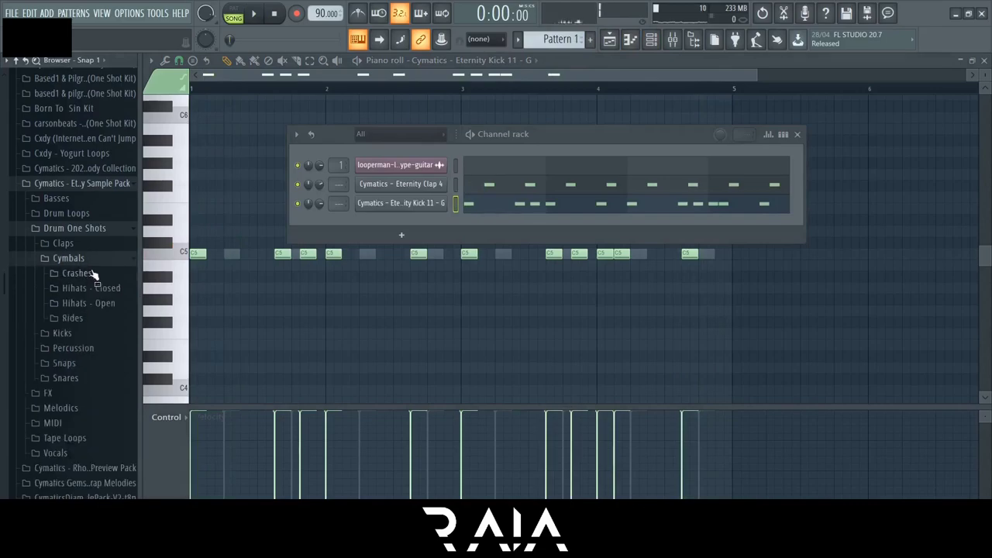
left_click(90, 289)
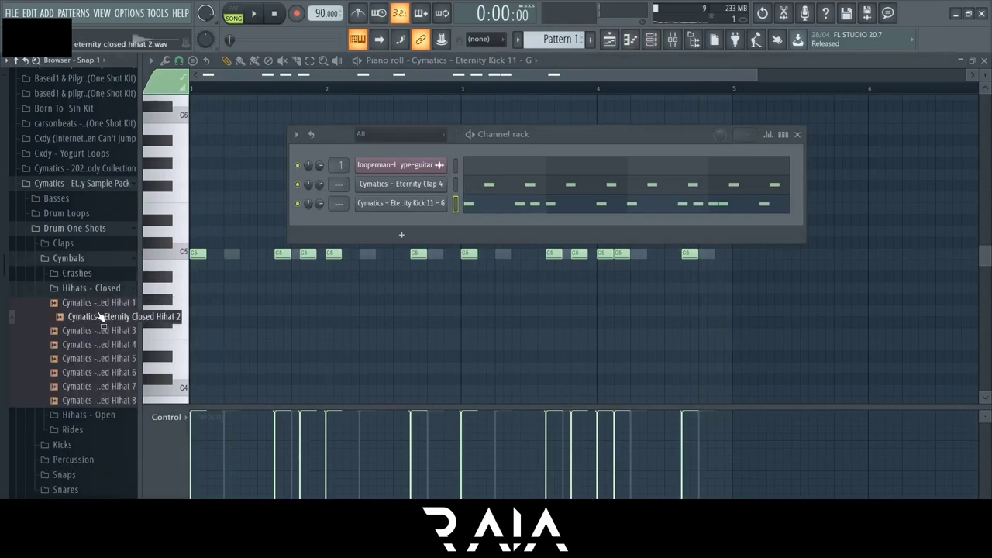
key("Down")
key("space")
key("Down")
key("Down")
key("Down")
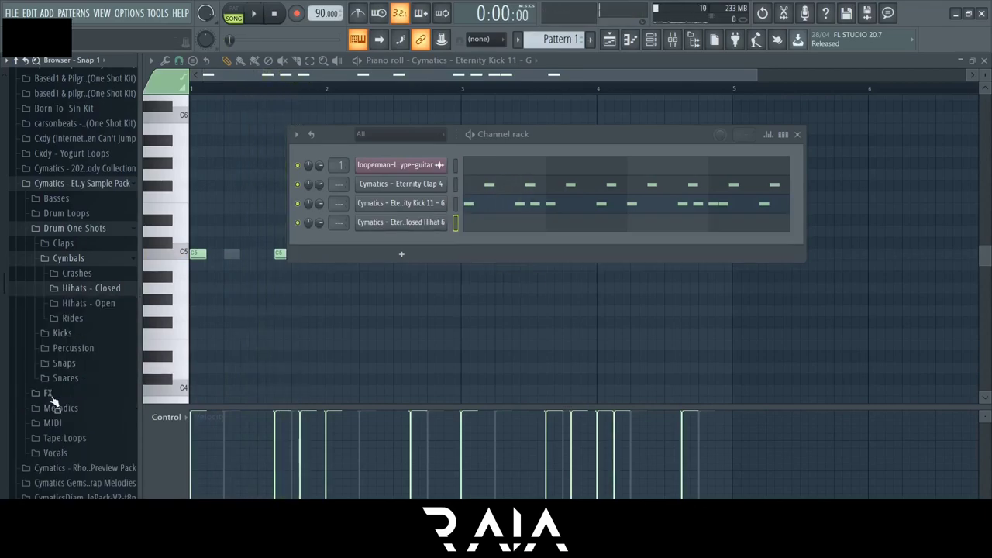
Load the Cymatics - Eternity Hihat MIDI 5 pattern into the Closed Hihat 6 channel and check its notes in the piano roll.
left_click(75, 438)
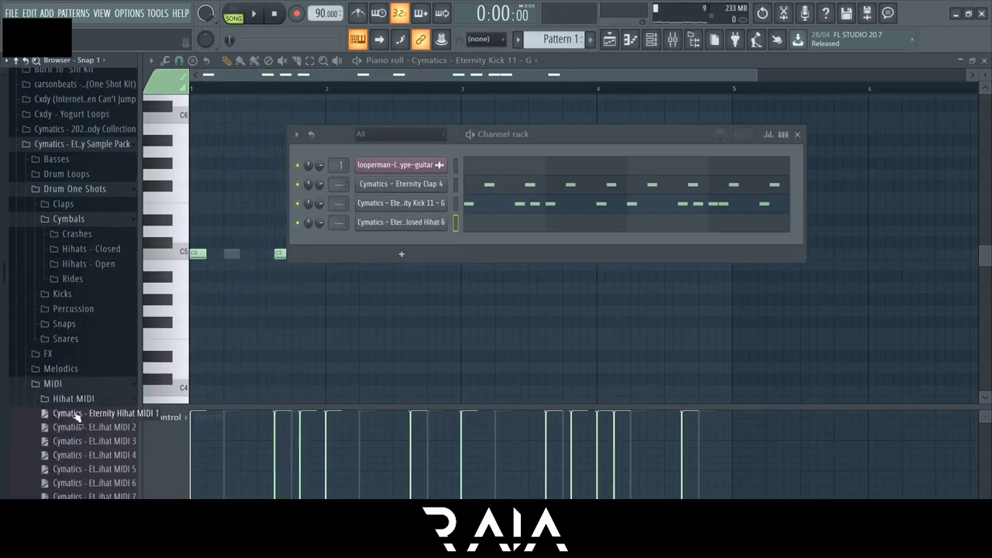
left_click_drag(435, 229, 435, 225)
key("space")
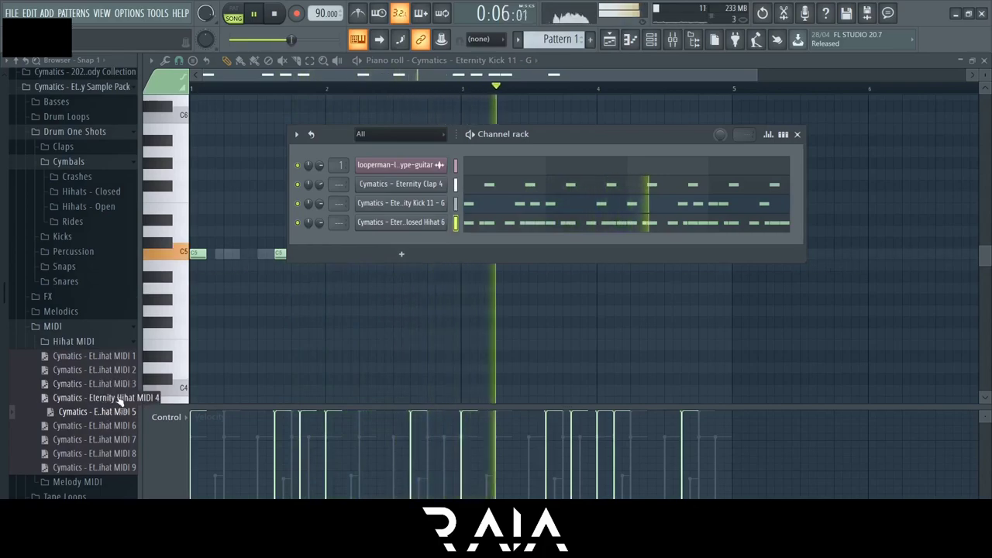
left_click(502, 225)
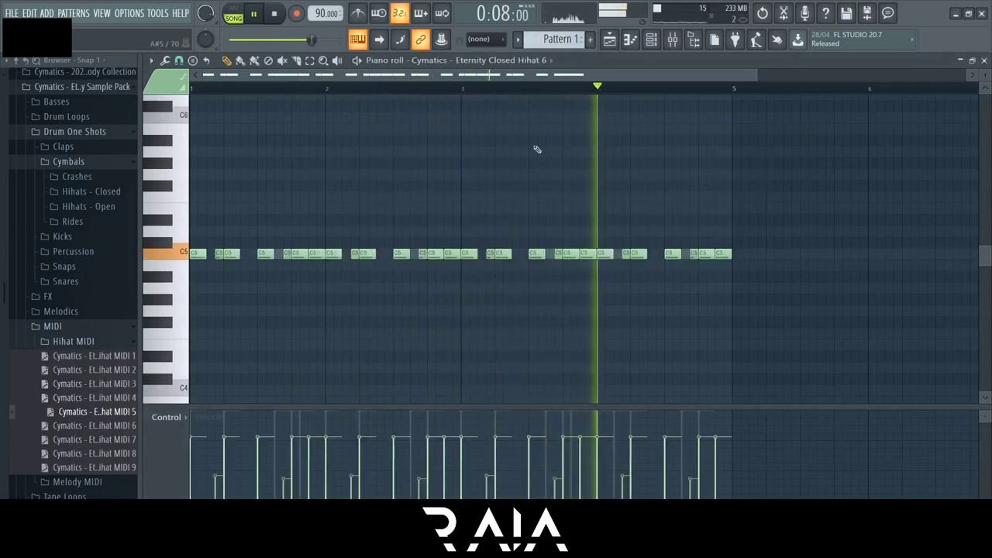
left_click(653, 40)
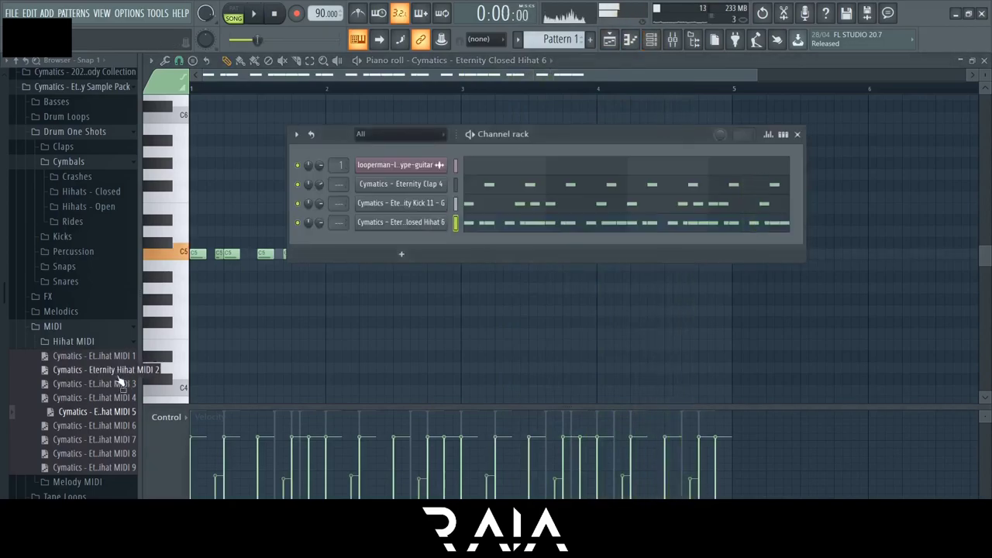
Try the Cymatics - Eternity Hihat MIDI 4 pattern on the Closed Hihat 6 channel during playback.
key("space")
left_click_drag(402, 224, 402, 225)
key("space")
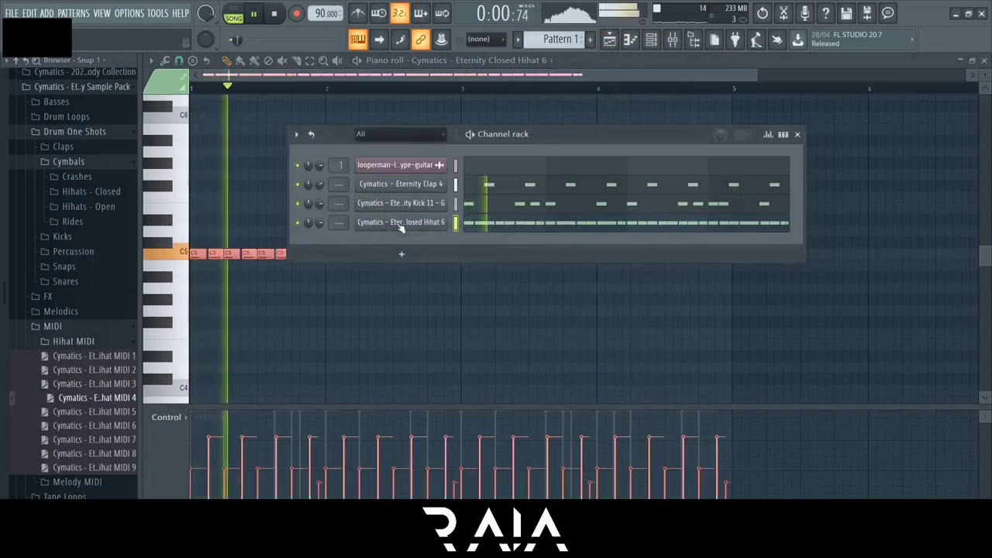
Return the Closed Hihat 6 channel to the Hihat MIDI 5 pattern, with its sample normalized and turned down.
key("space")
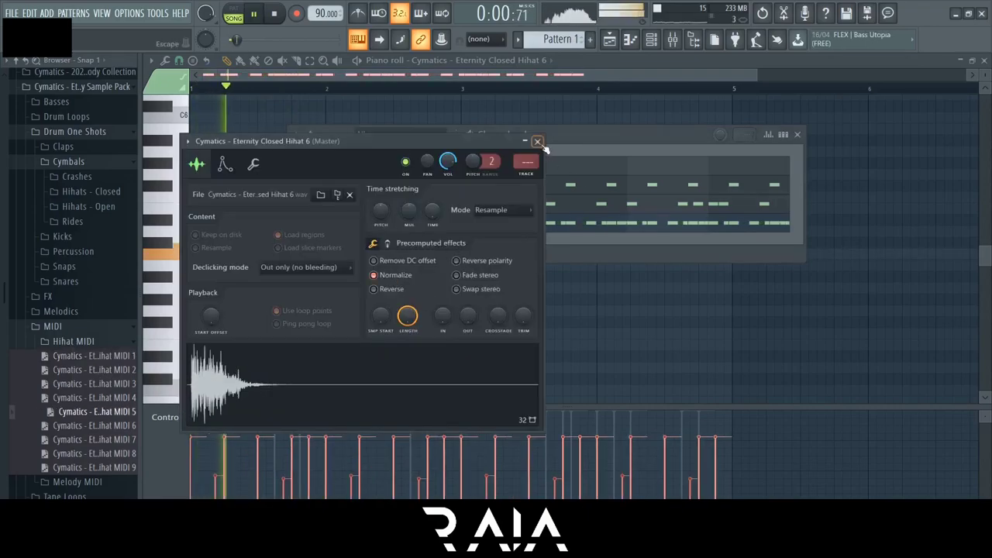
left_click(538, 142)
left_click(255, 204, "ctrl")
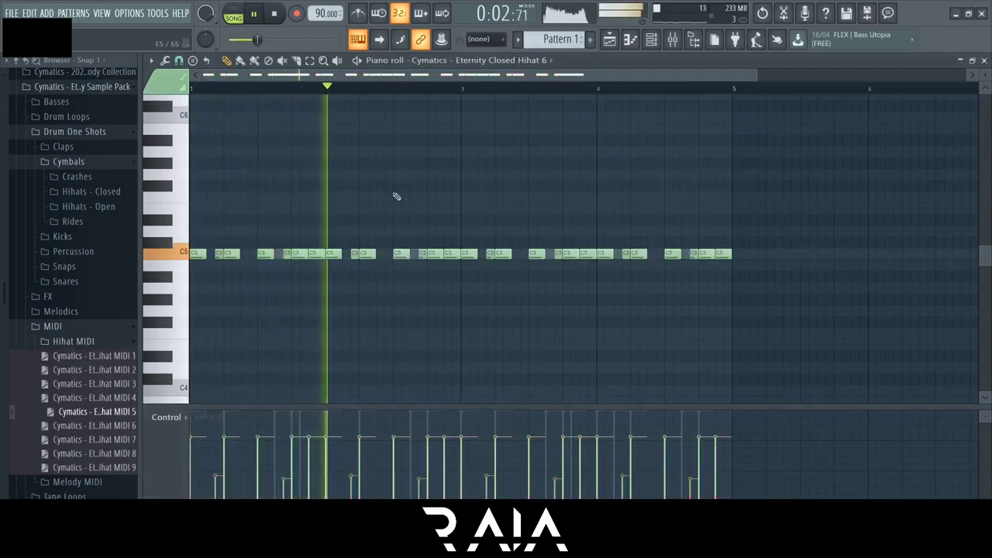
key("F6")
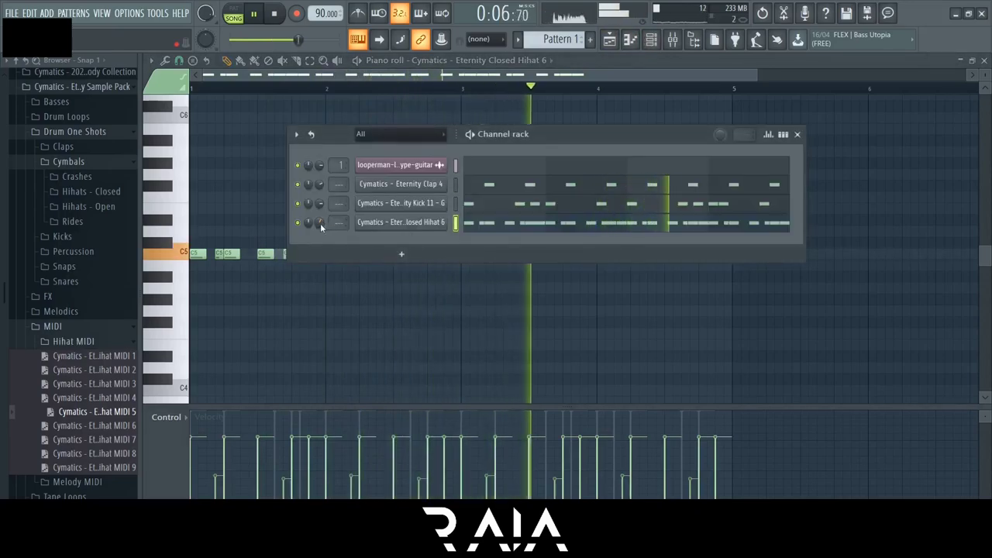
Audition the Eternity open hi-hat samples during playback and add Cymatics - Eternity Open Hihat 6 as a channel below the closed hi-hat.
left_click(91, 341)
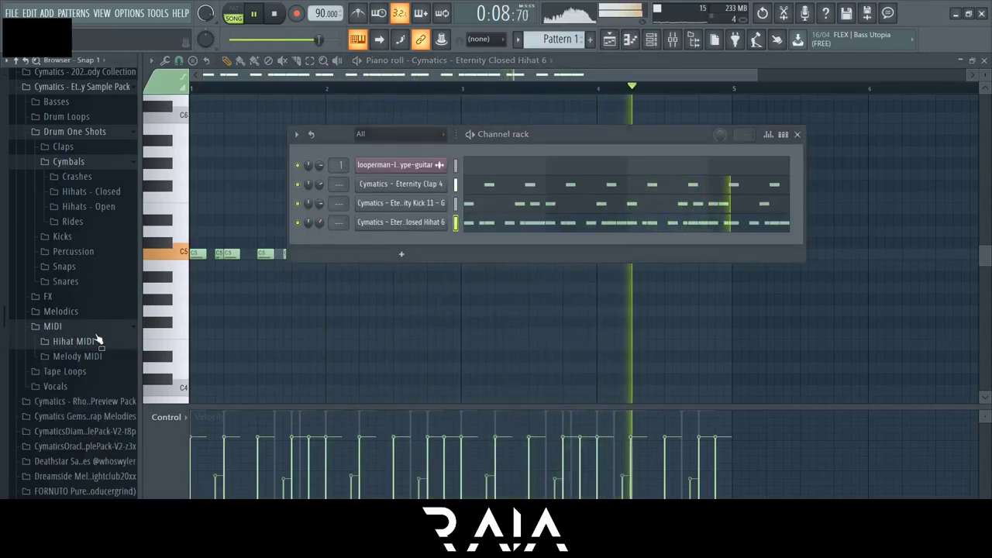
left_click(97, 328)
scroll(99, 280, "up", 1)
key("space")
left_click(96, 225)
key("space")
key("Down")
key("Down")
key("Down")
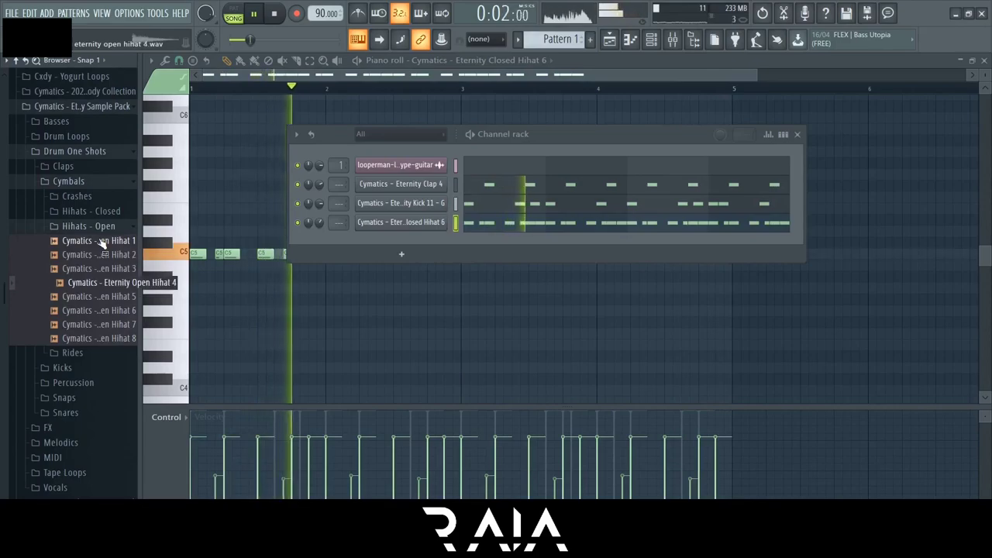
key("Down")
key("Down")
key("Down")
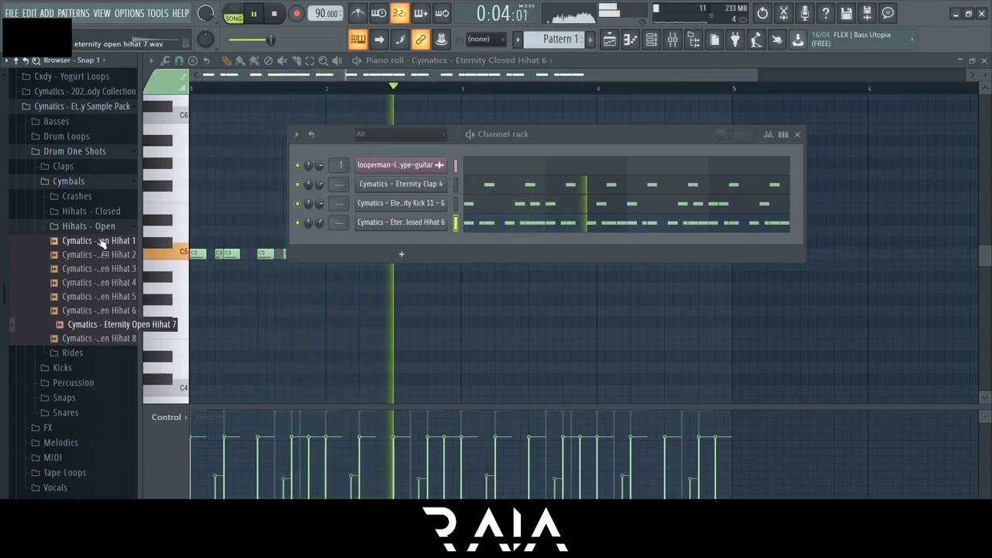
key("Up")
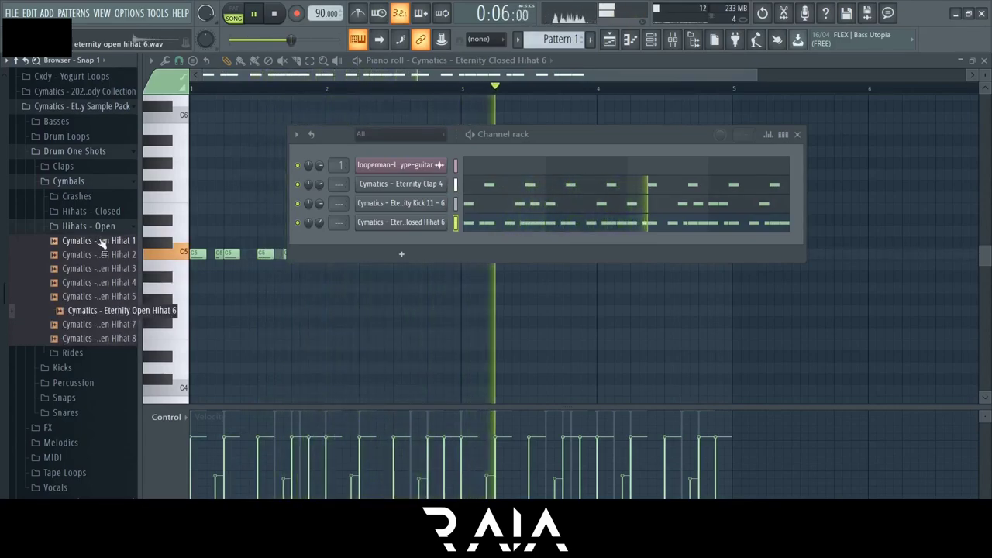
left_click_drag(106, 316, 400, 245)
key("space")
Draw a C5 open hi-hat note on the second eighth note of each of the four bars.
left_click(487, 242)
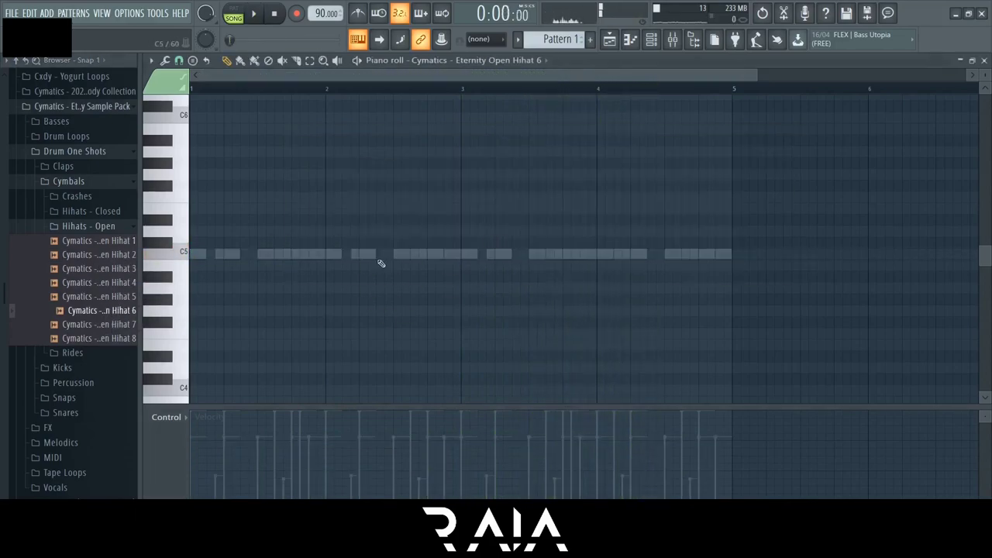
key("space")
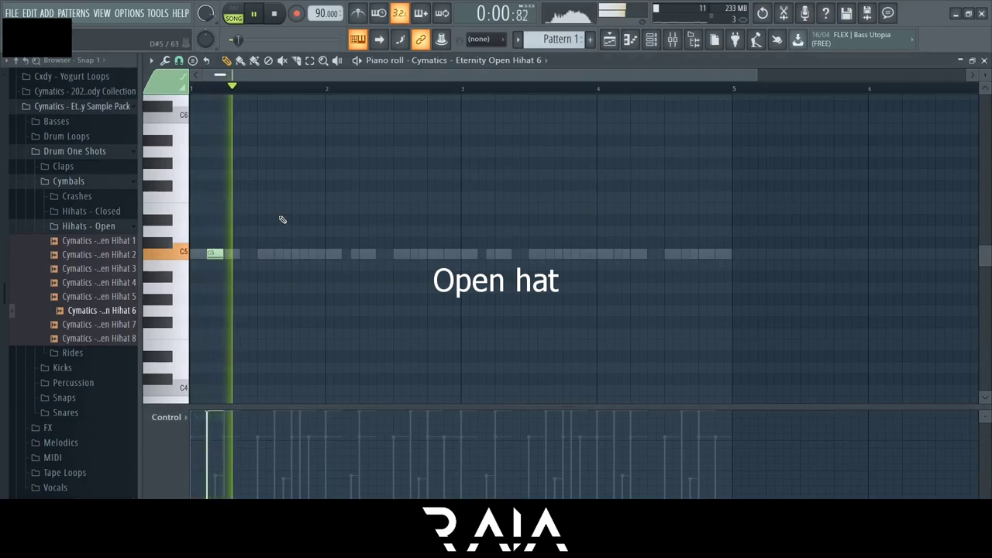
left_click(348, 254)
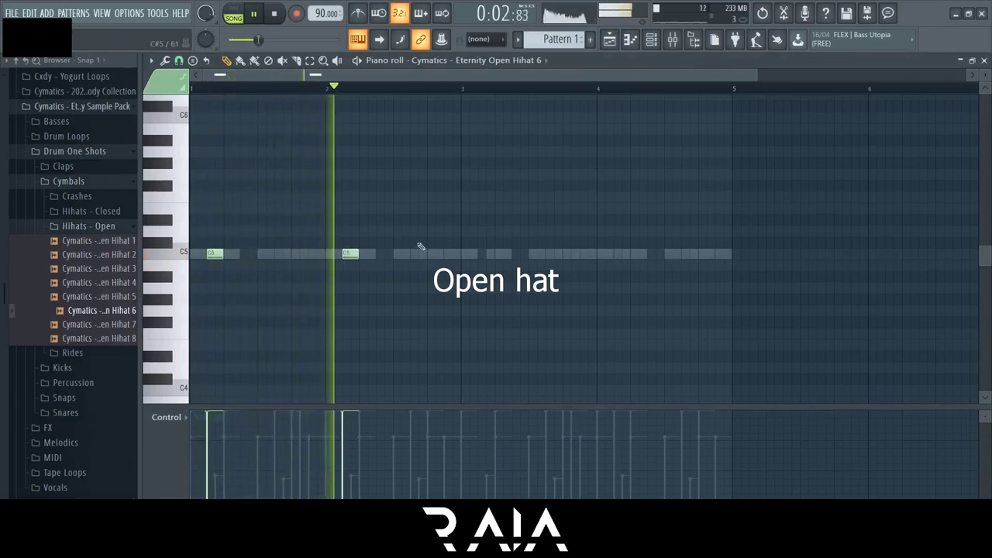
left_click(483, 256)
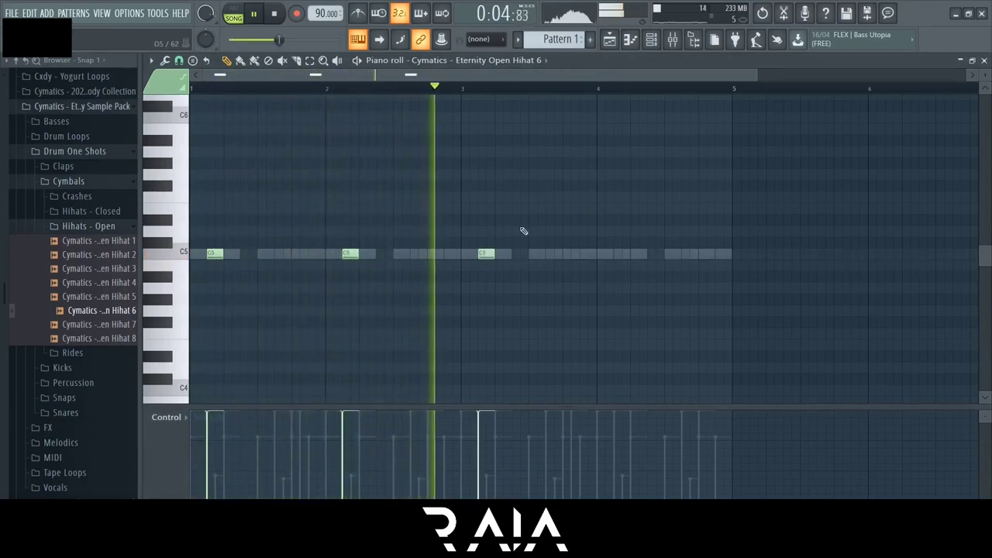
left_click(618, 255)
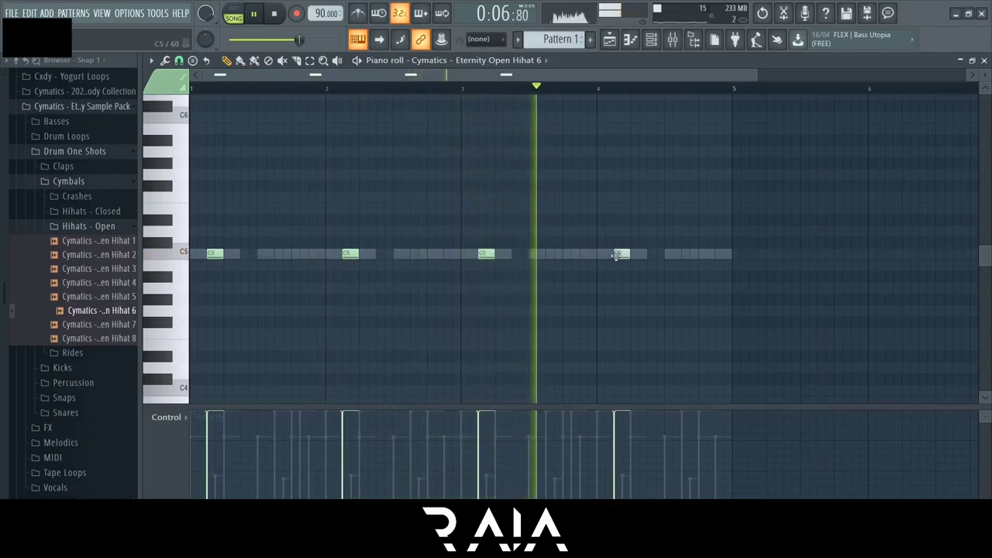
Increase the fade-out of the Open Hihat 6 sample in its sampler settings.
left_click(657, 45)
left_click(417, 242)
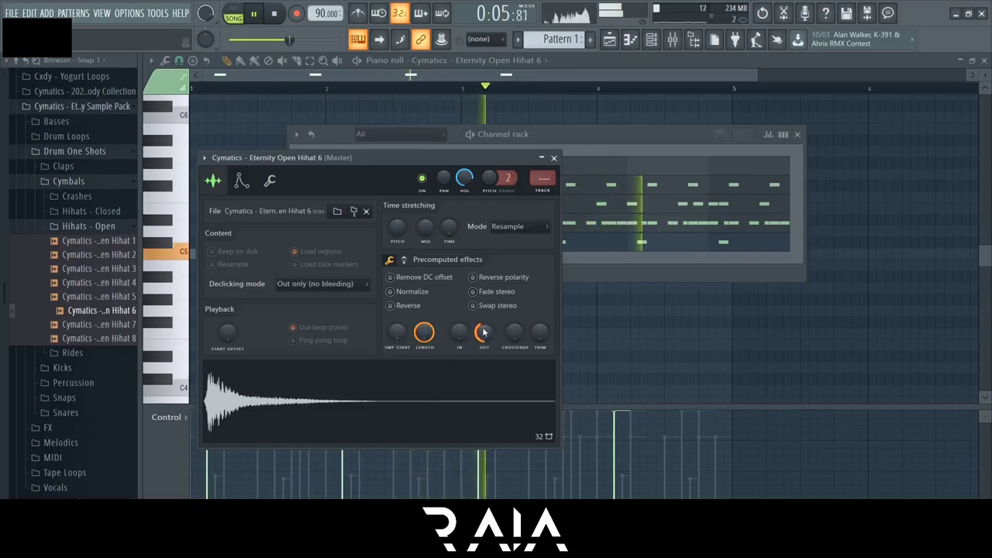
left_click(555, 159)
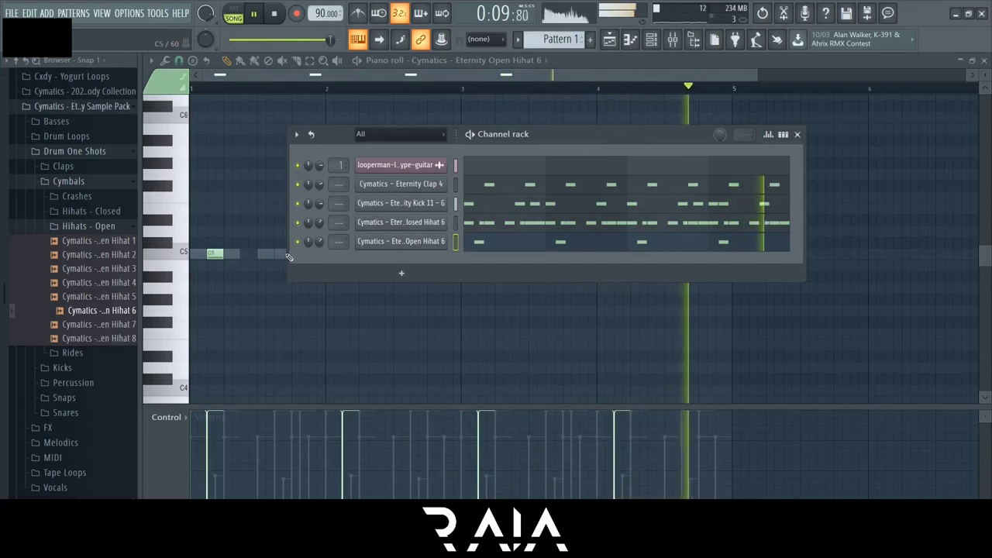
Lower the open hi-hat note in bar 2 to A#4 and the one in bar 4 to B4.
key("F6")
left_click_drag(350, 255, 350, 277)
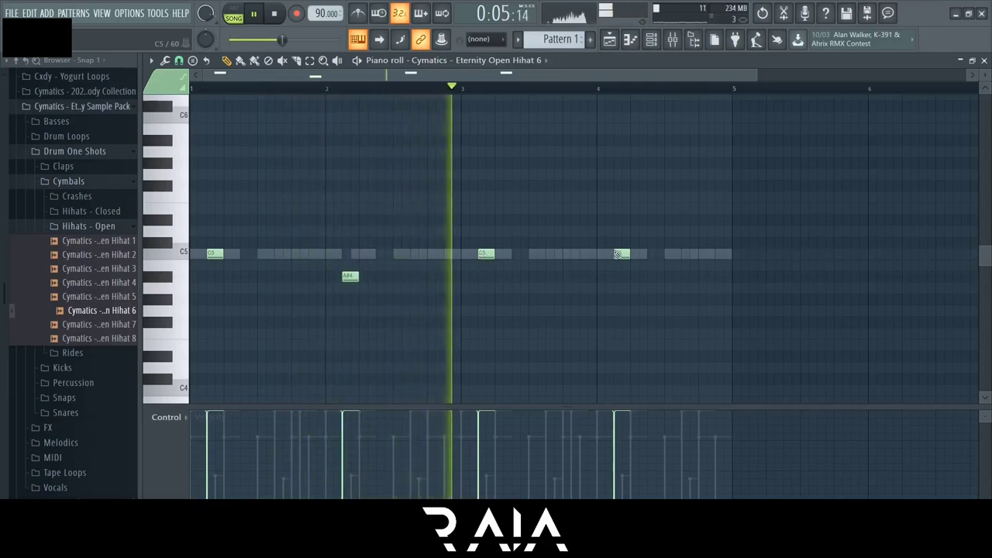
left_click_drag(618, 254, 618, 266)
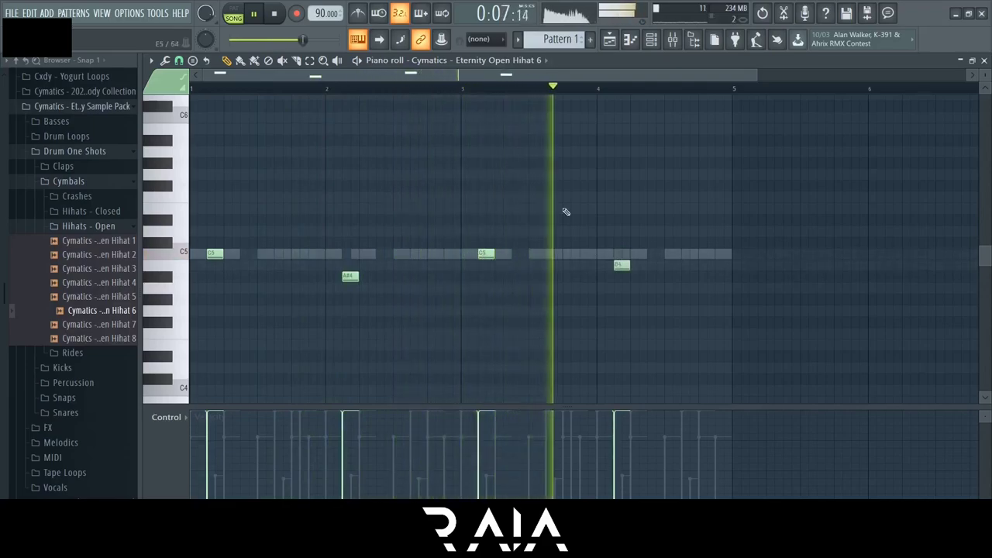
Audition the Eternity ride samples, add Cymatics - Eternity Ride 5 as a new channel with a C5 note starting bar 1, and check its sampler settings.
left_click(651, 40)
left_click(91, 227)
key("space")
left_click(84, 245)
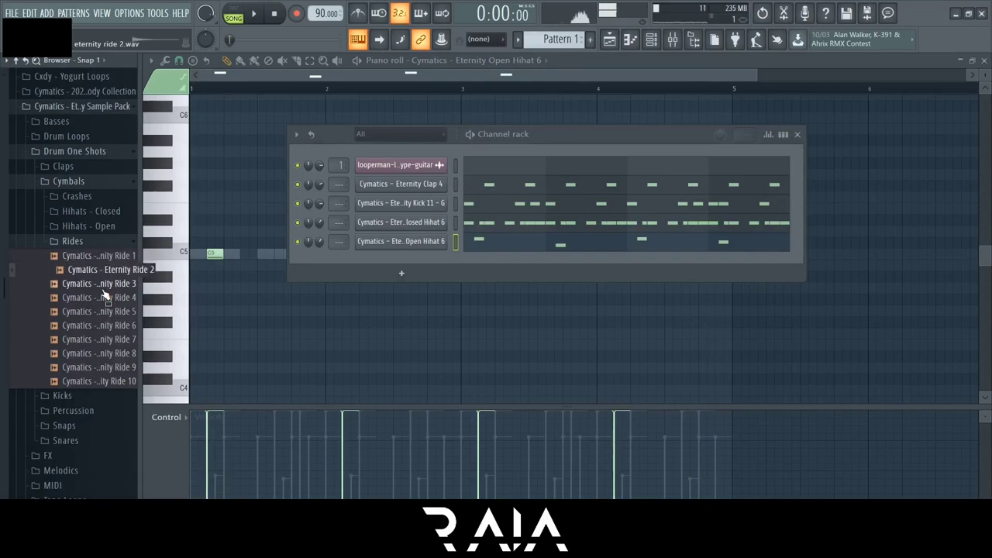
key("space")
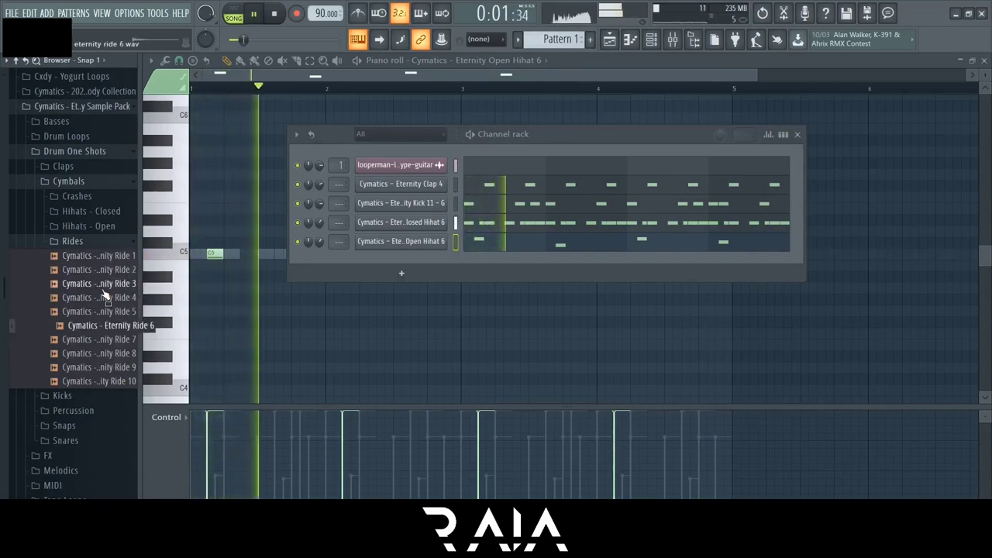
key("space")
key("Down")
key("Down")
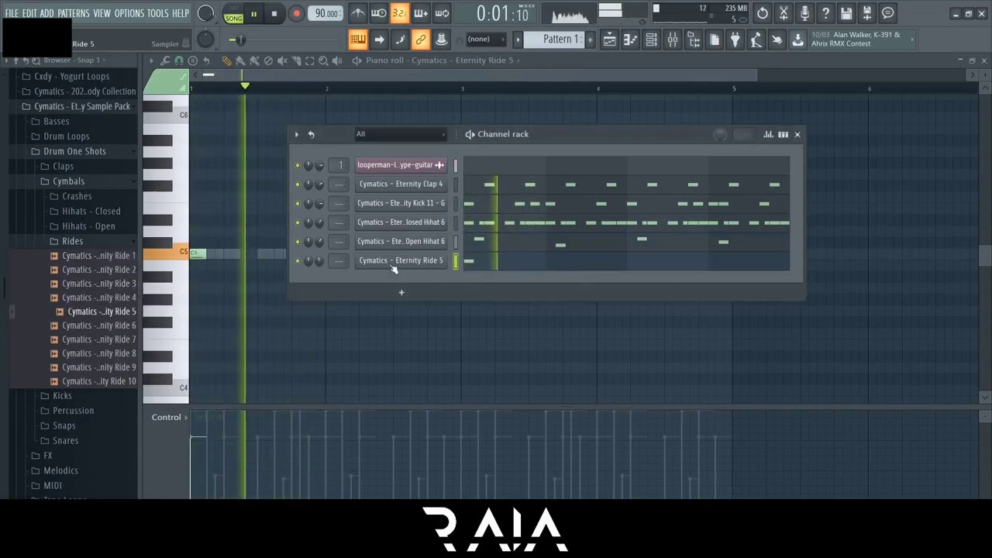
left_click(394, 264)
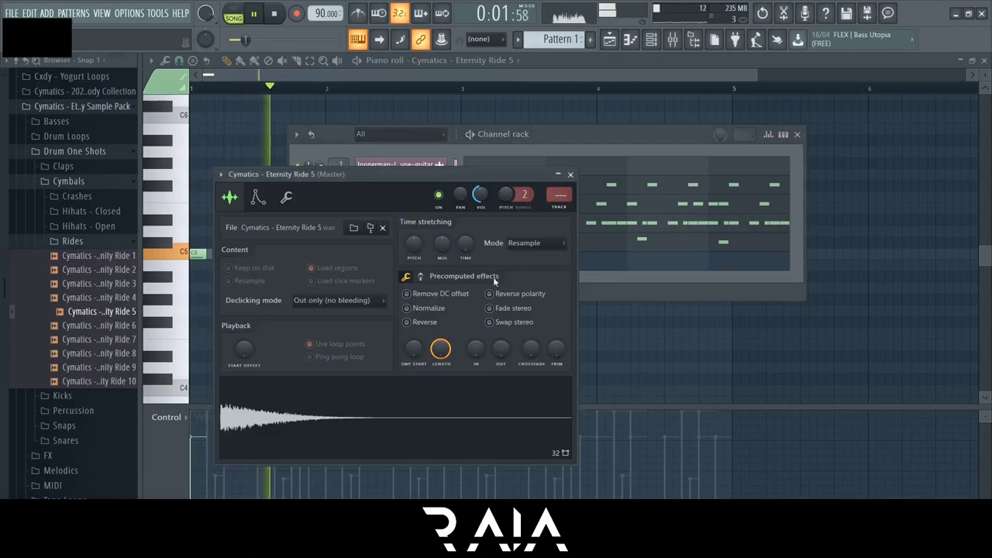
left_click(571, 174)
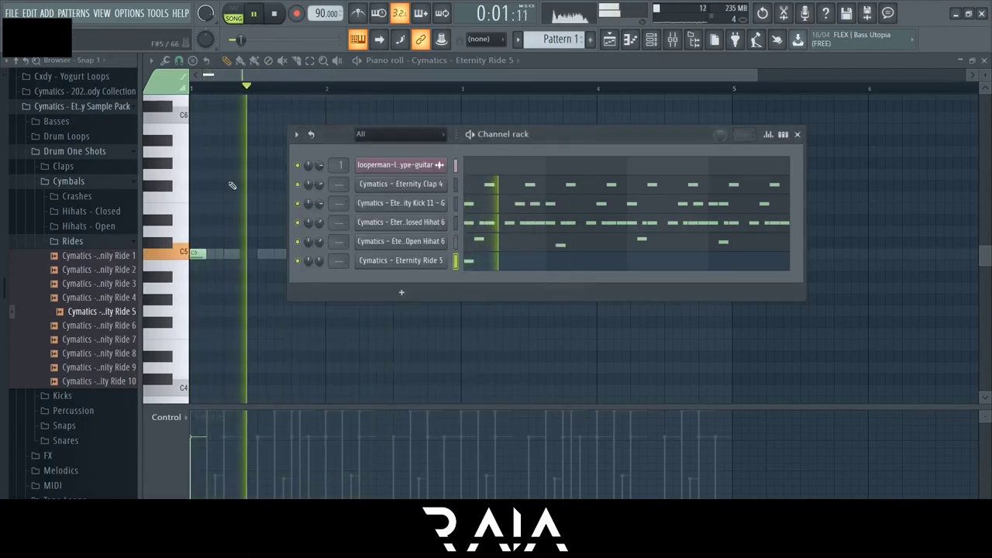
Audition the Eternity crash samples during playback and return to the list of drum one-shot categories.
key("F6")
left_click(100, 244)
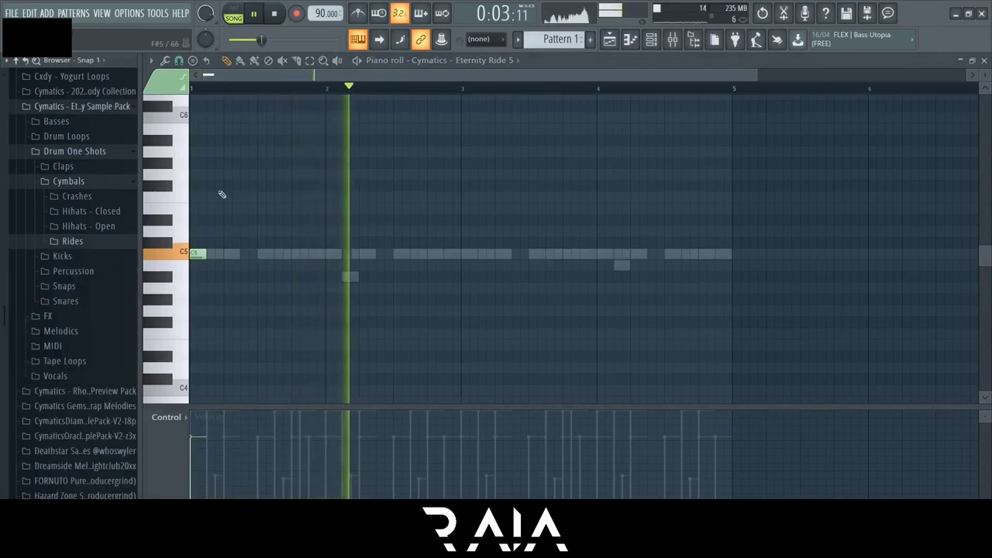
left_click(81, 198)
left_click(116, 238)
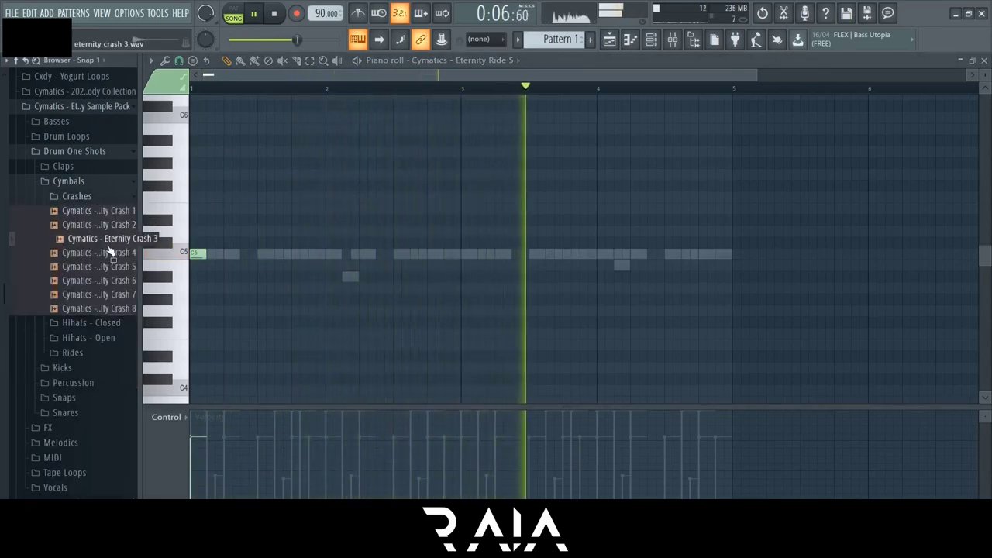
left_click(77, 184)
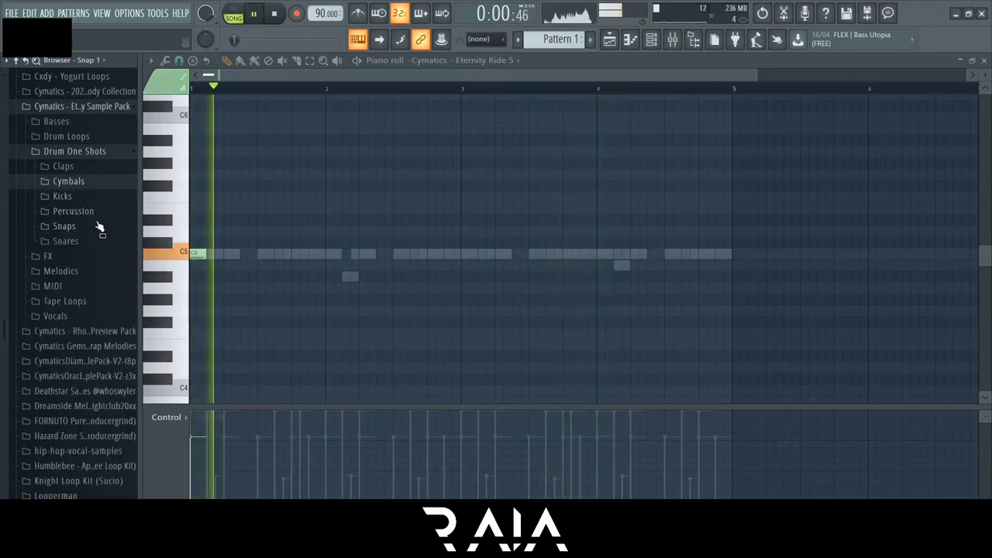
Add Cymatics - Eternity Snap 6 as a channel below the ride and draw a C5 snap note on beat 4 of each of the four bars.
left_click(651, 40)
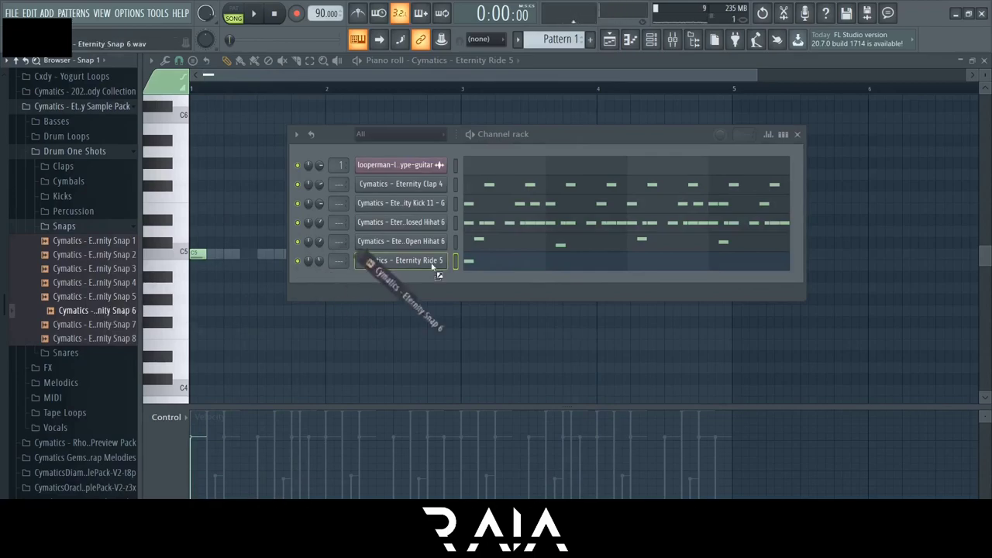
left_click_drag(433, 267, 434, 279)
key("F7")
left_click(436, 255)
left_click(573, 255)
left_click(707, 254)
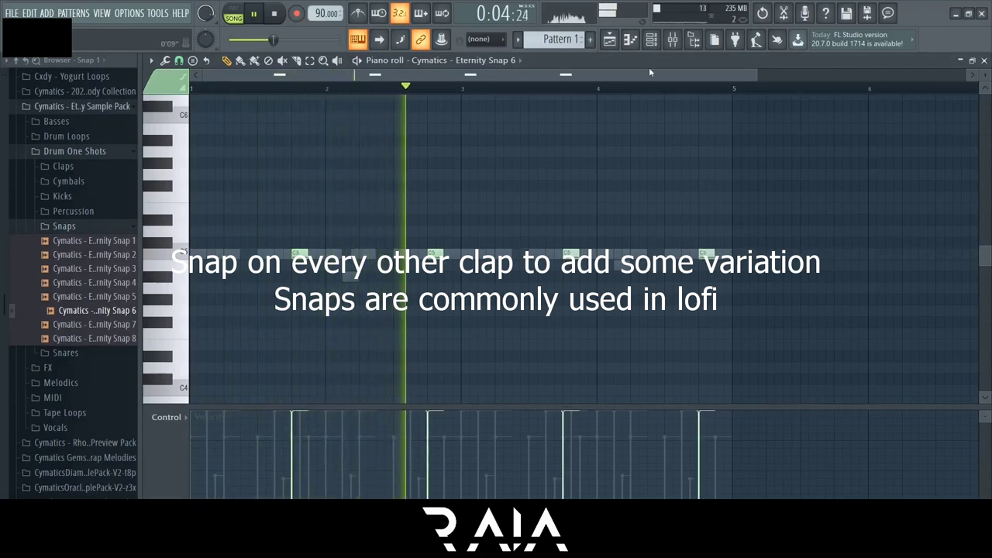
Audition the other Eternity snap samples and replace the snap channel's sample with Cymatics - Eternity Snap 7.
key("F6")
key("space")
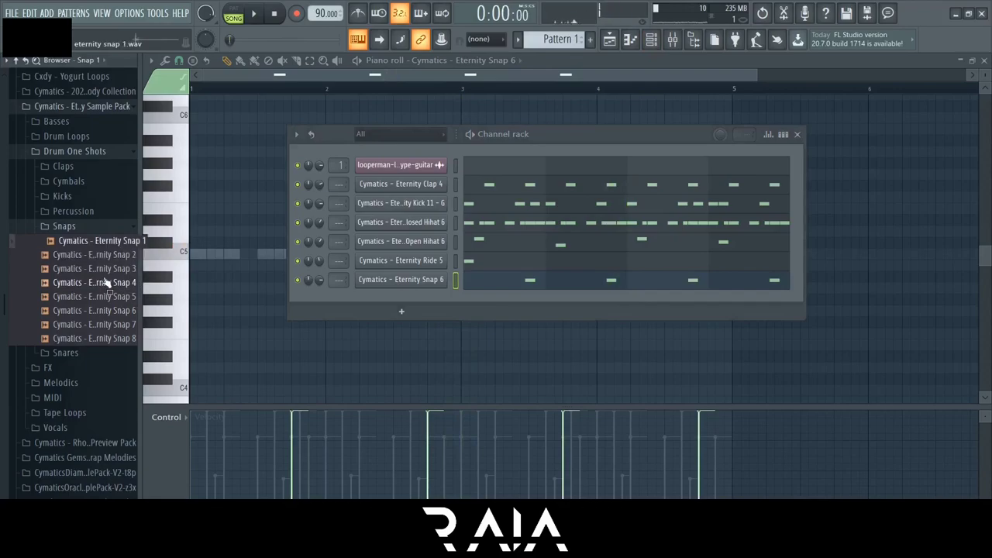
key("space")
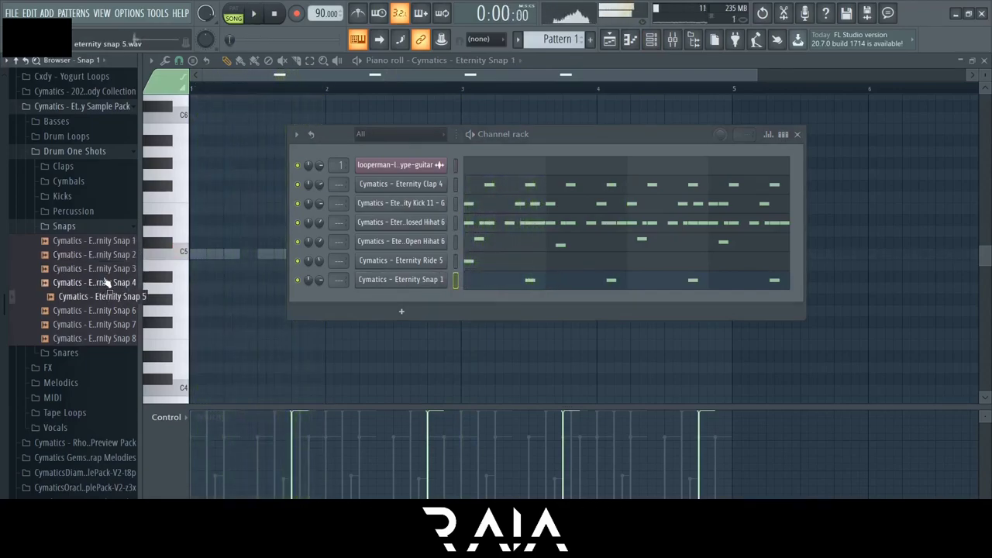
key("shift+Return")
key("space")
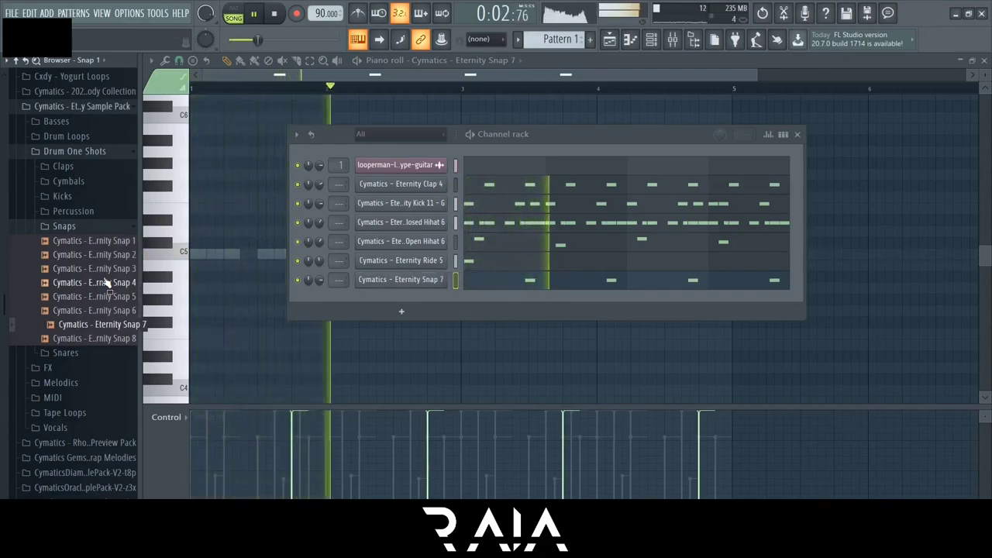
key("Down")
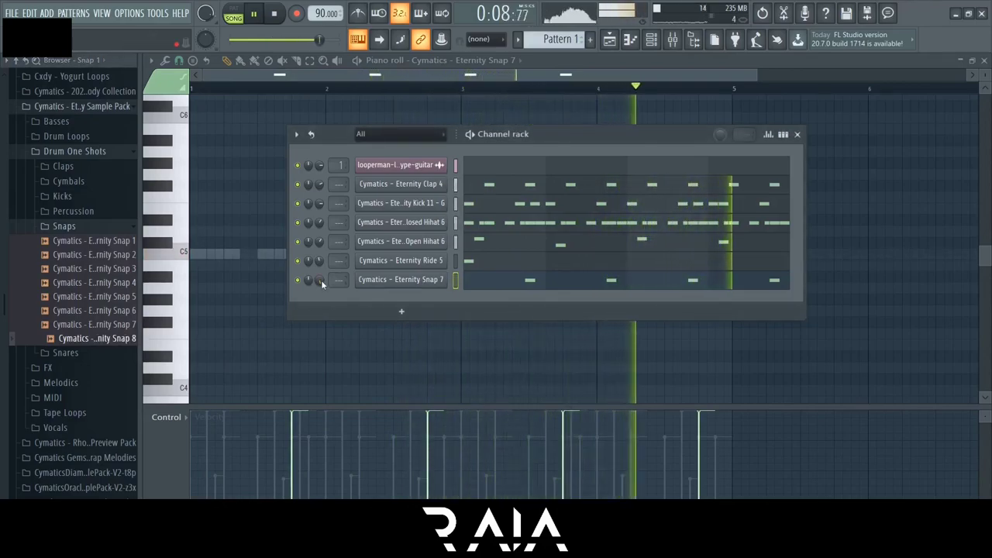
Audition the Eternity snare samples and add Cymatics - Eternity Rimshot 1 as a channel below the snap.
left_click(87, 229)
left_click(75, 242)
left_click(84, 269)
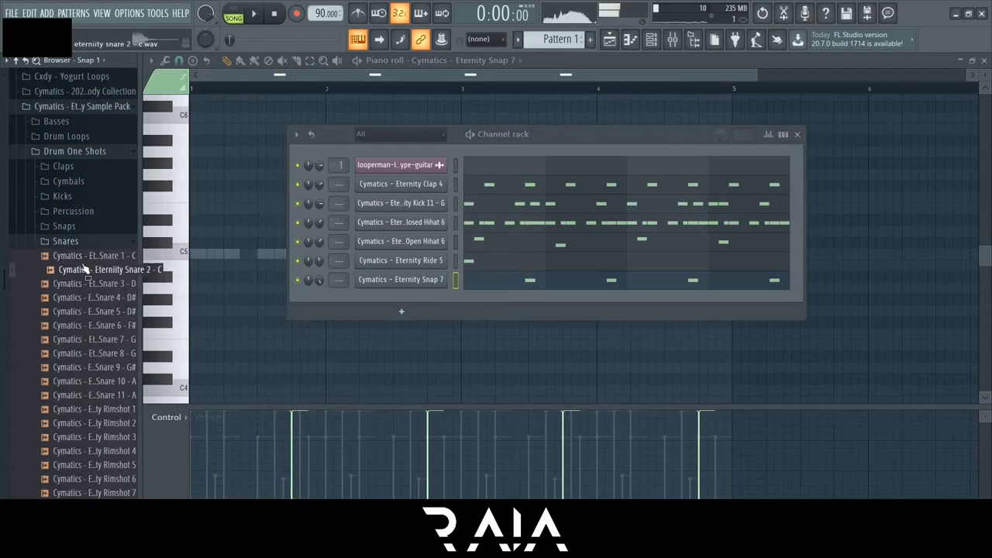
left_click_drag(91, 409, 479, 301)
left_click(479, 301)
Draw C5 rimshot notes on the eighth sixteenth of every bar, plus the ninth in bars 2 and 4, and lower their velocities.
left_click(253, 256)
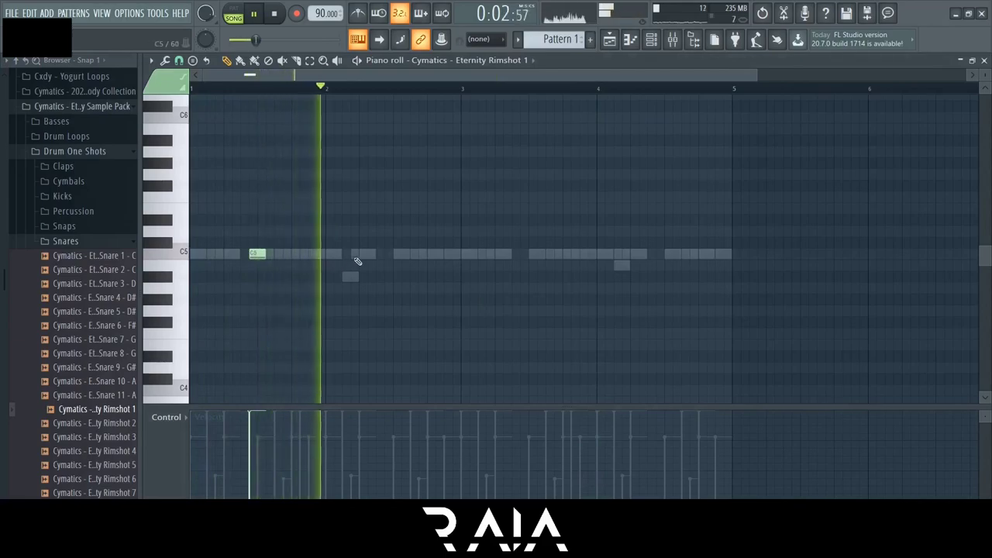
left_click(401, 255)
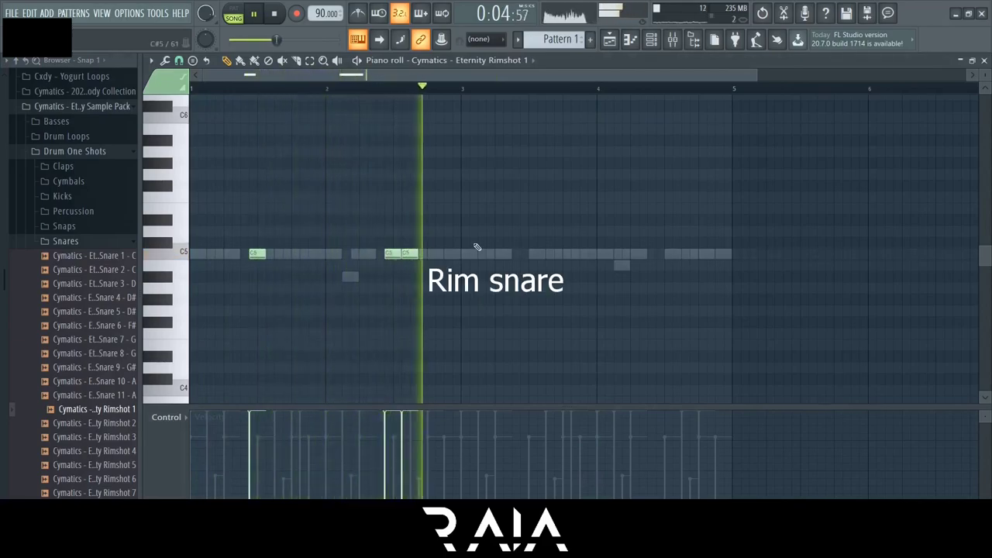
left_click(526, 255)
left_click(664, 255)
left_click(681, 256)
mouse_move(699, 434)
left_mouse_down()
mouse_move(210, 469)
mouse_move(636, 468)
left_mouse_up()
left_click(650, 40)
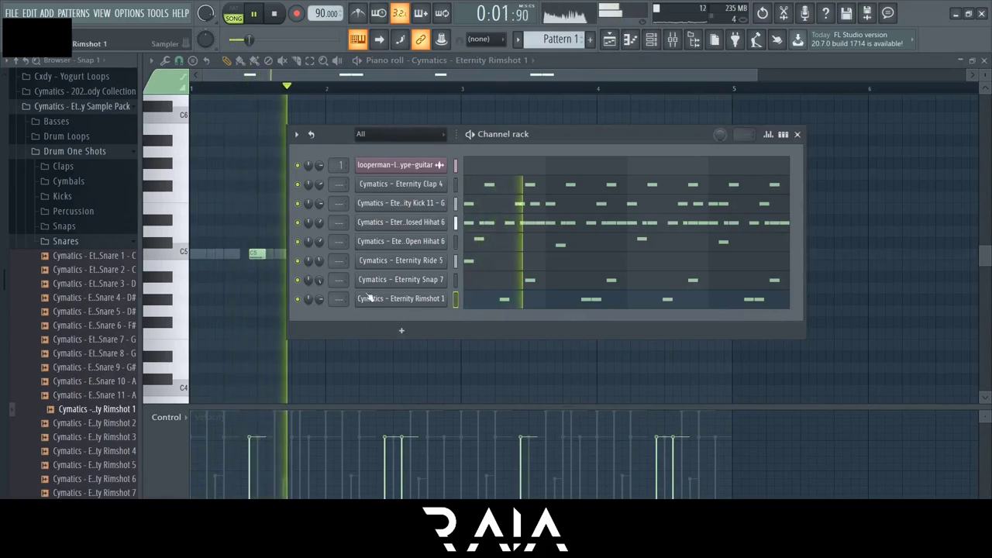
Audition the Eternity percussion samples with and without playback and add Cymatics - Eternity Percussion 6 as a channel below the rimshot.
left_click(93, 242)
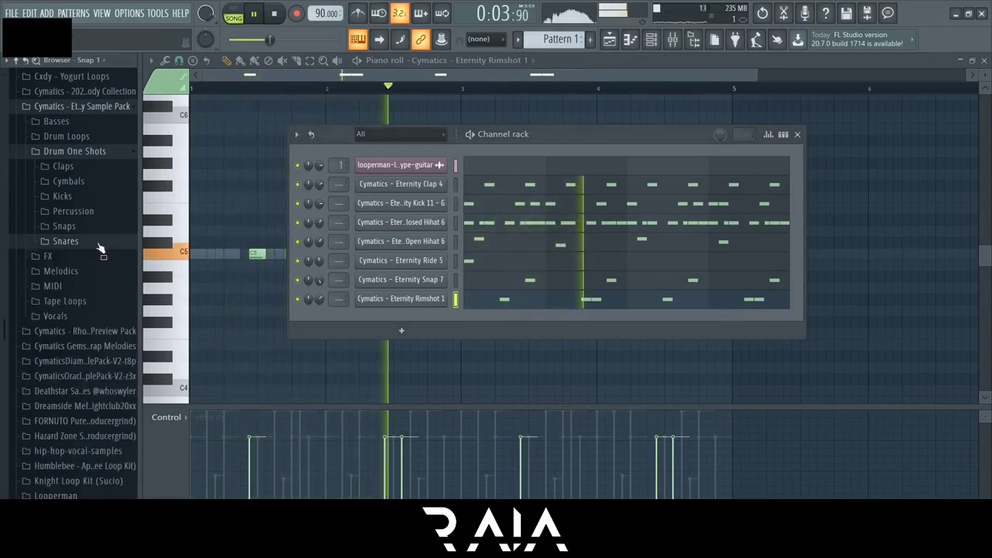
key("space")
left_click(90, 212)
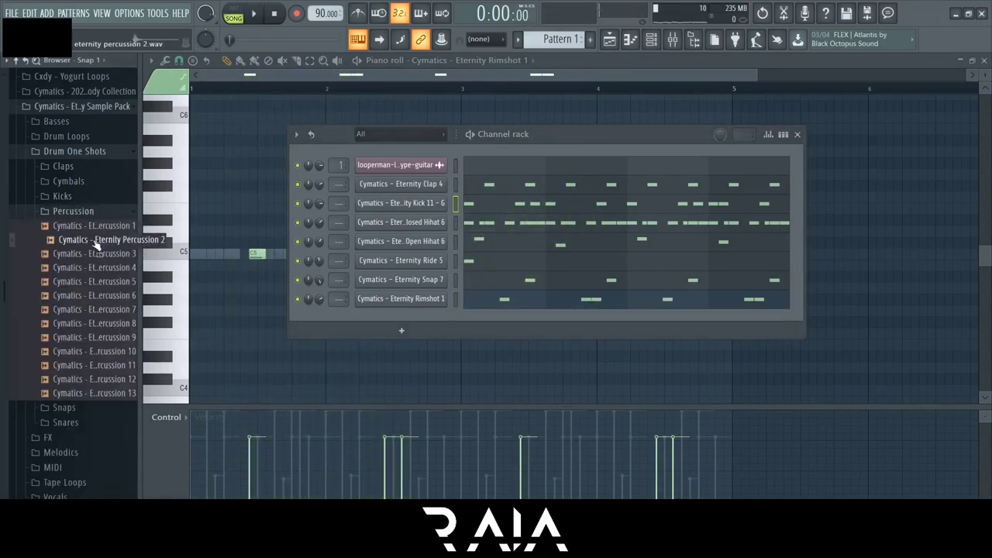
key("space")
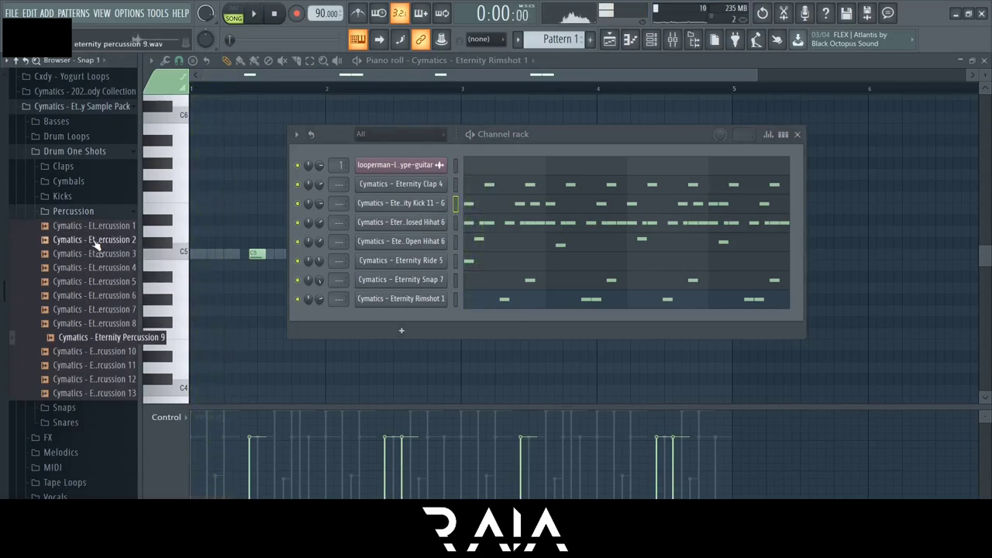
key("Down")
key("Down")
key("Down")
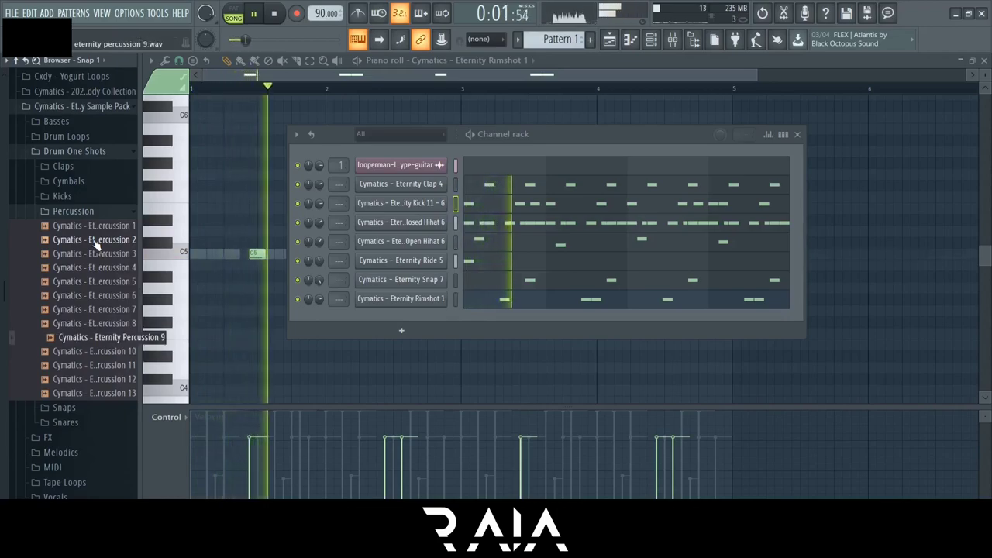
left_click_drag(96, 295, 397, 319)
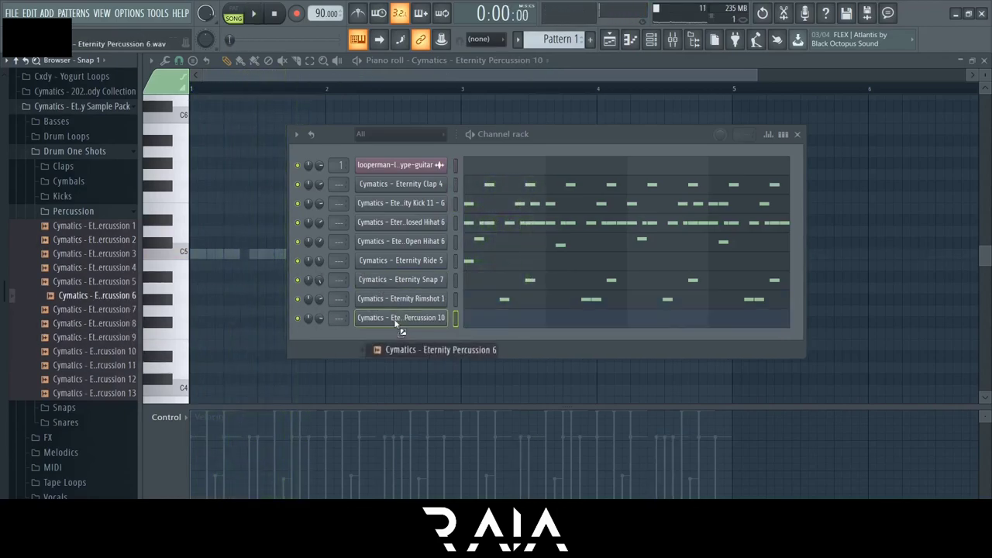
Draw a short C5 Percussion 6 note on the seventh sixteenth of each of the four bars and raise the notes' velocities to maximum.
key("space")
left_click(244, 255)
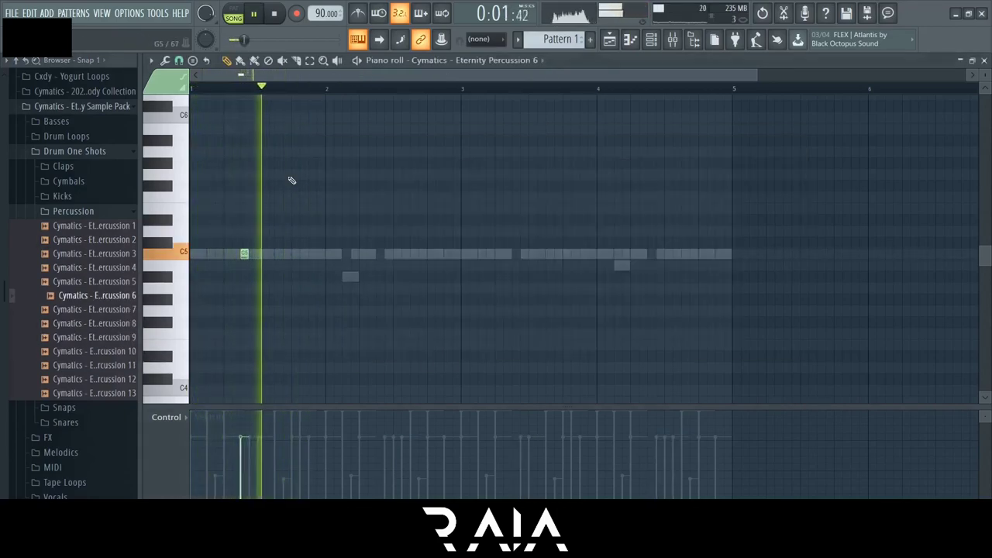
left_click(380, 255)
left_click(516, 257)
left_click(653, 256)
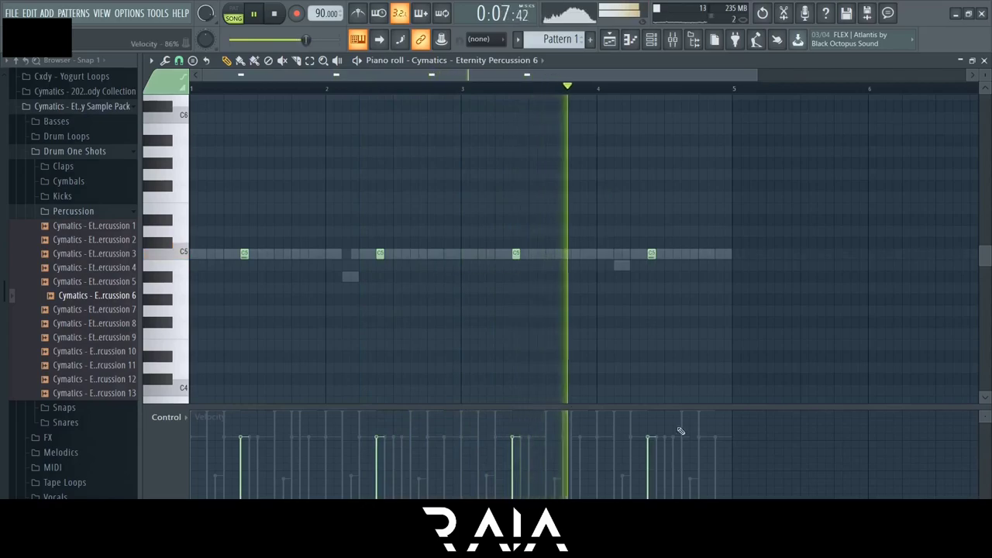
mouse_move(660, 421)
left_mouse_down()
mouse_move(414, 259)
mouse_move(235, 260)
left_mouse_up()
Raise all four Percussion 6 notes by one semitone to C#5.
left_click(651, 39)
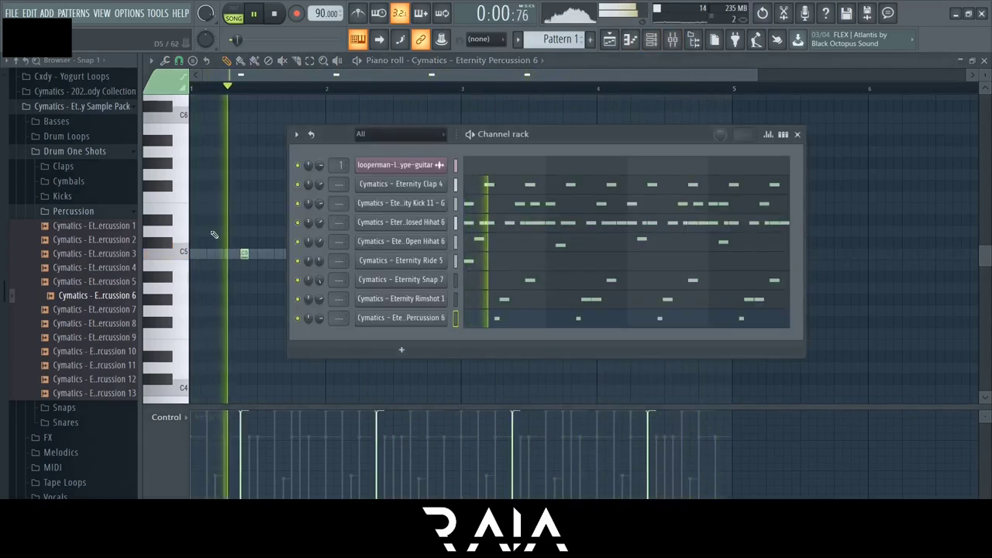
key("F6")
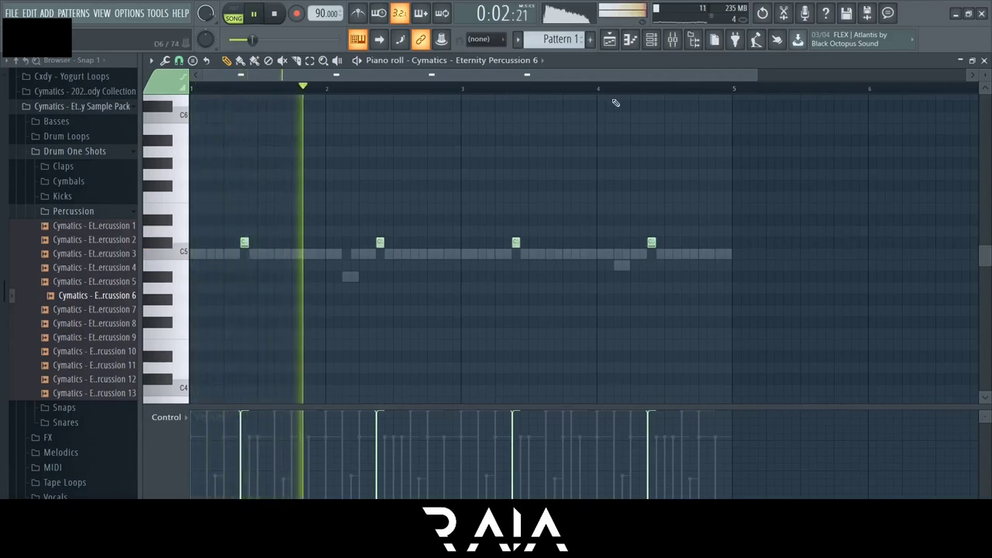
key("F6")
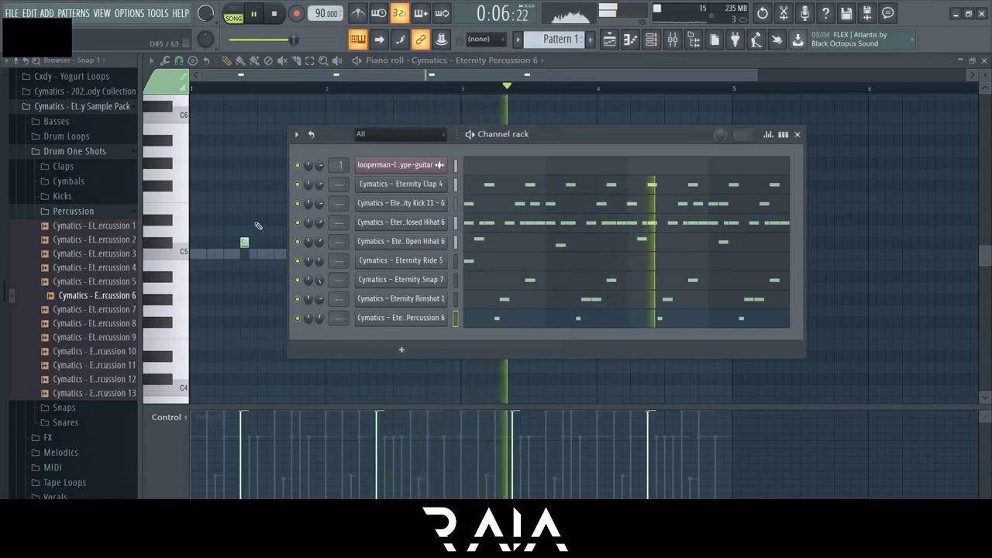
Audition more Eternity percussion samples and add Cymatics - Eternity Percussion 2 as a channel below Percussion 6.
left_click(100, 309)
key("Down")
key("Down")
key("Down")
key("Down")
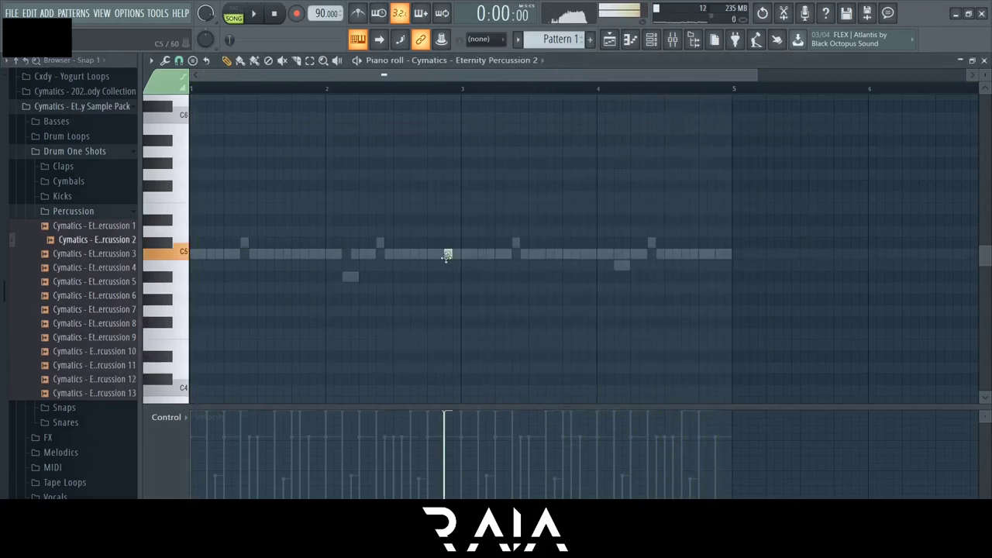
Draw C5 Percussion 2 notes on the last two sixteenths of bars 2 and 4.
left_click(717, 254)
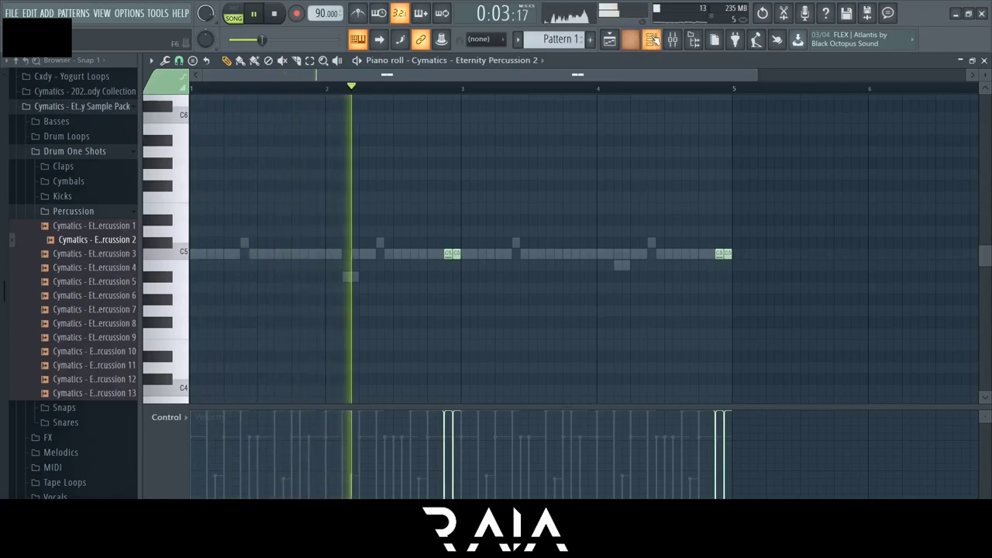
key("F6")
key("F6")
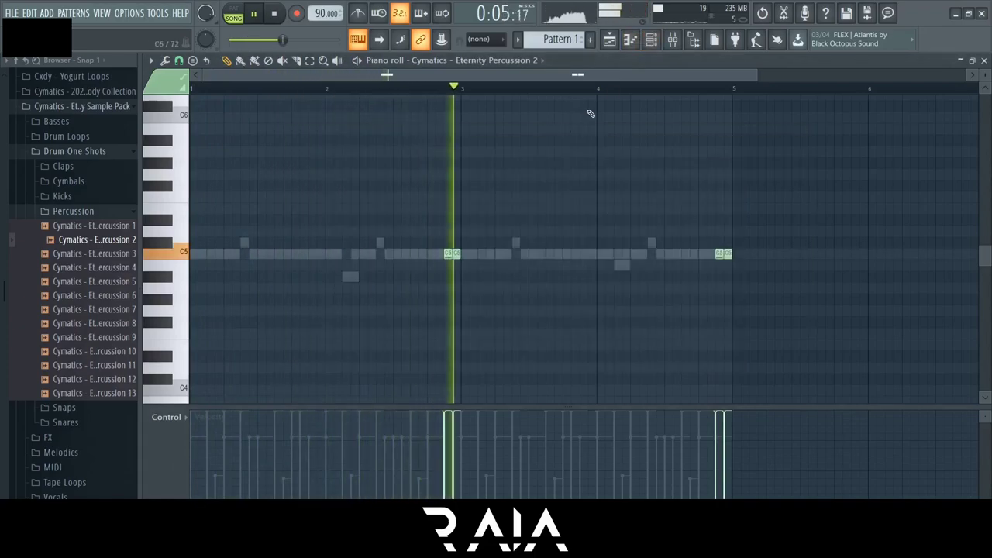
key("F6")
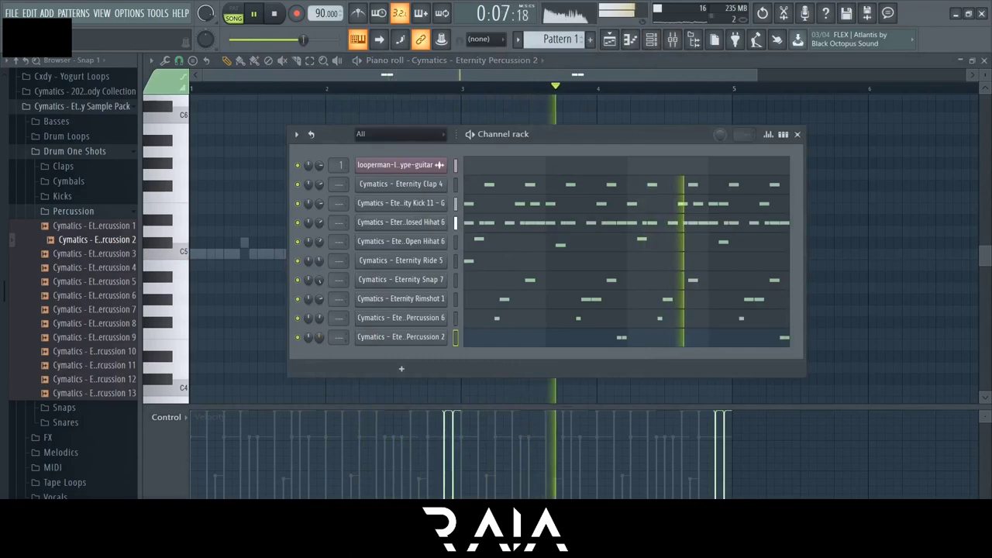
Check the Percussion 2 channel's miscellaneous settings and sample waveform.
left_click(102, 213)
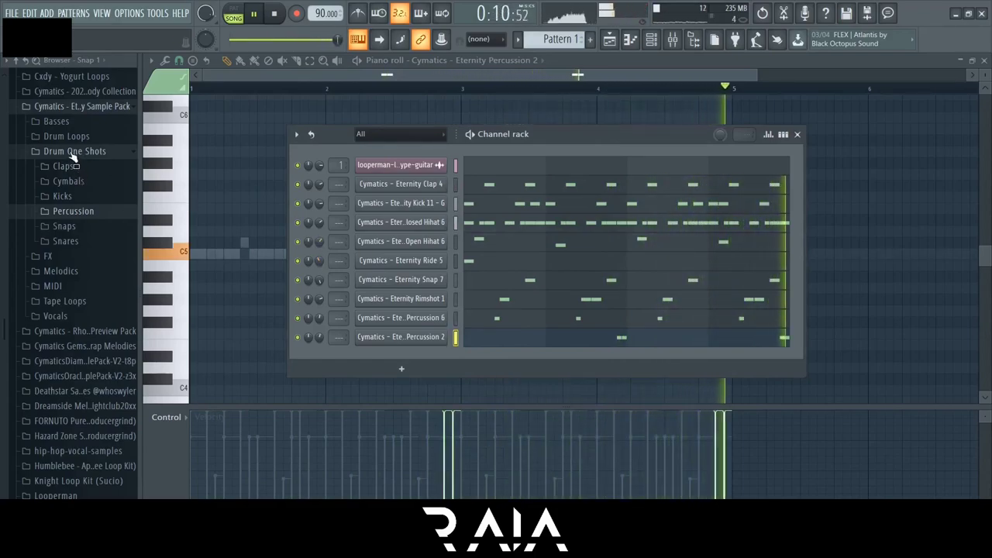
left_click(392, 337)
left_click(220, 132)
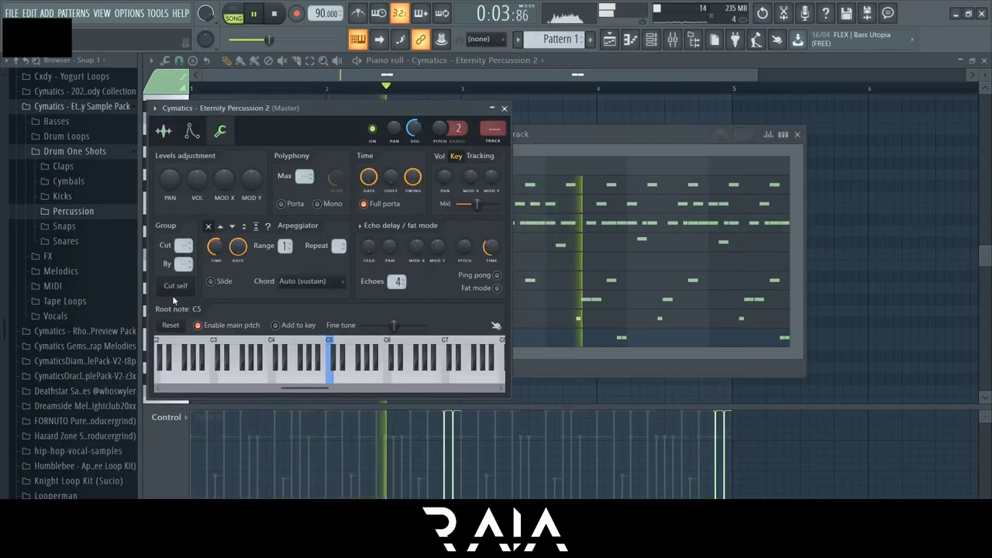
left_click(161, 130)
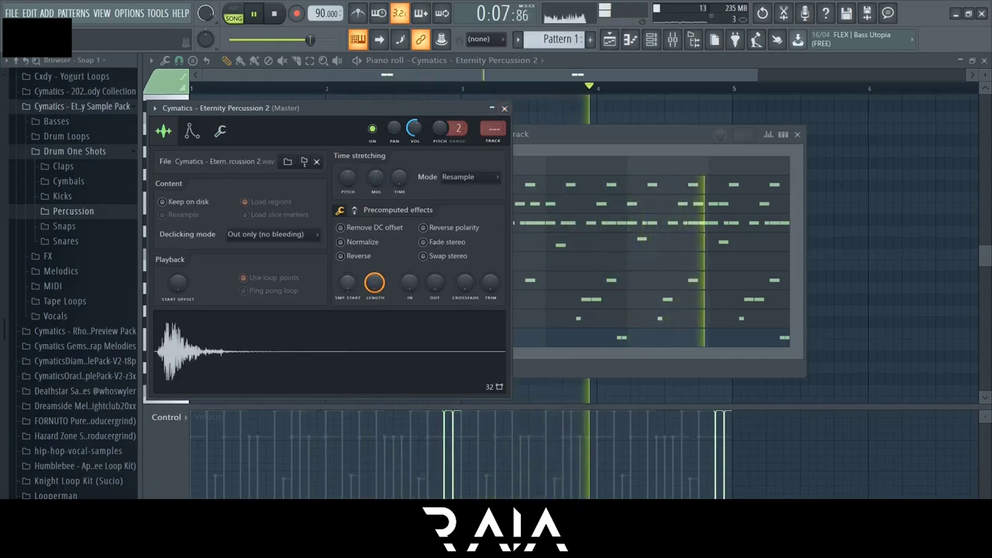
left_click(504, 108)
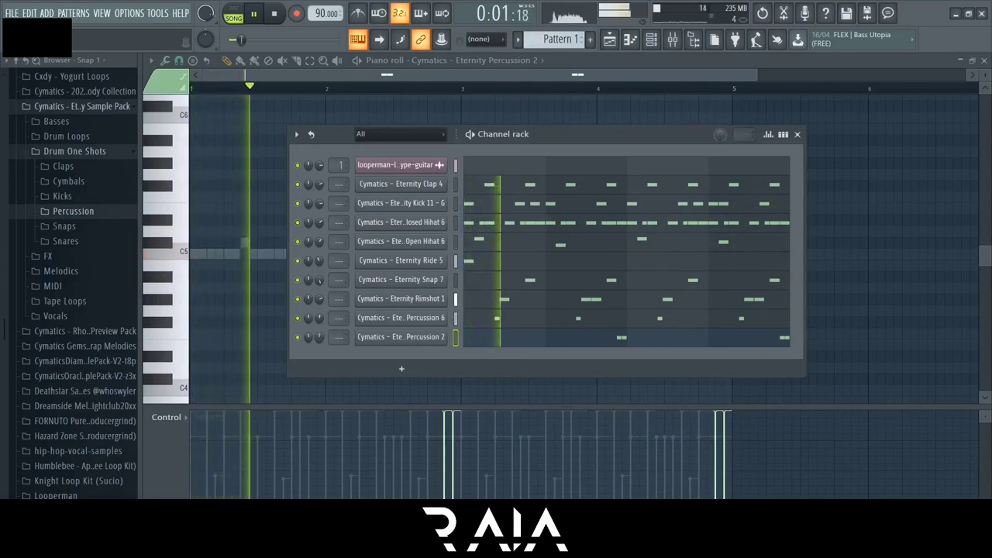
Add an Eternity open hi-hat channel with notes on the fifteenth sixteenth of bars 1 and 3, and swap its sample to Open Hihat 5.
scroll(86, 186, "up", 1)
key("space")
left_click(82, 195)
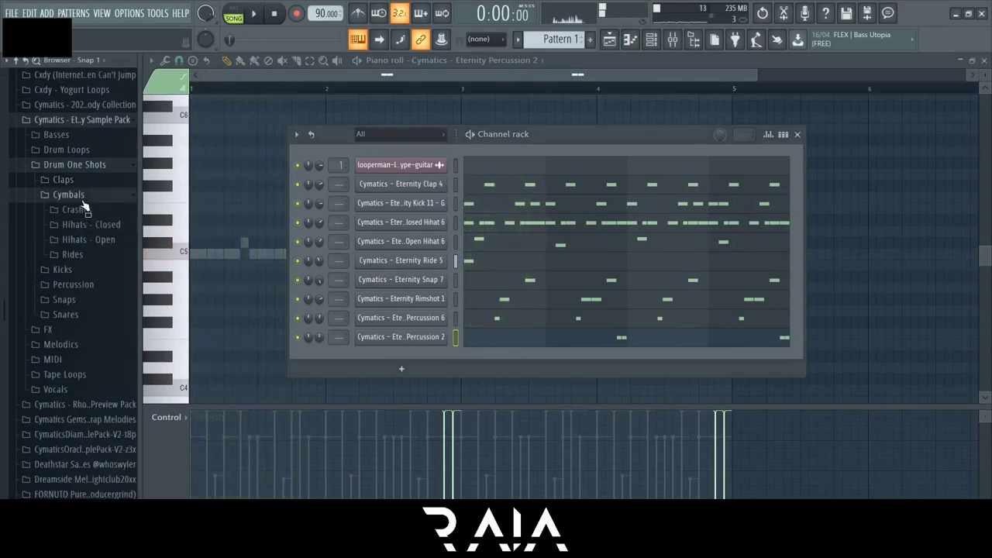
left_click(91, 240)
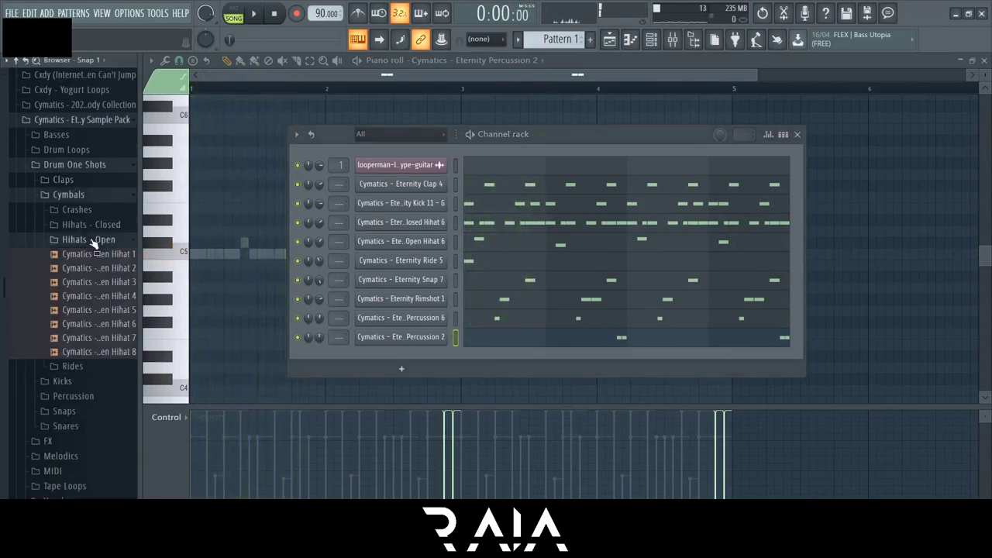
left_click(83, 311)
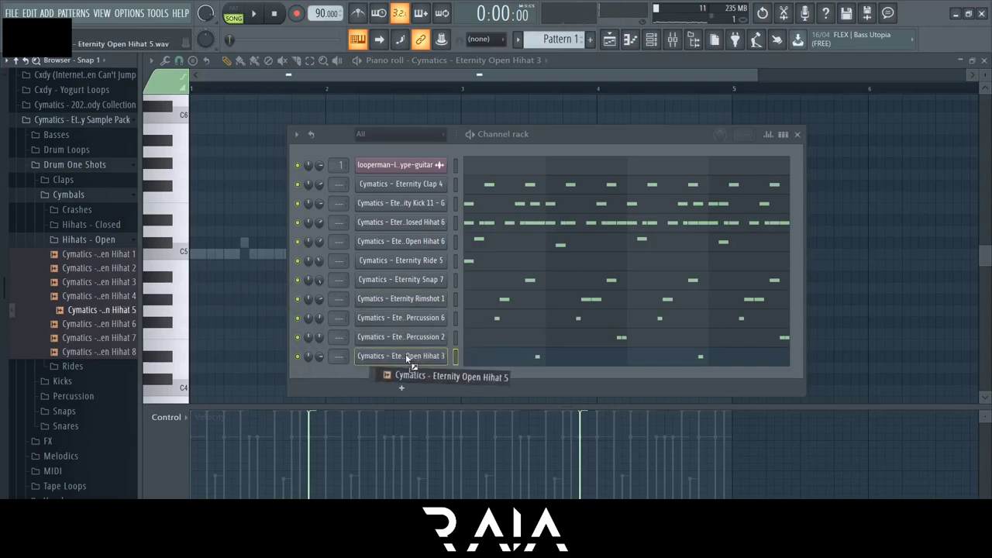
left_click_drag(405, 353, 406, 355)
key("space")
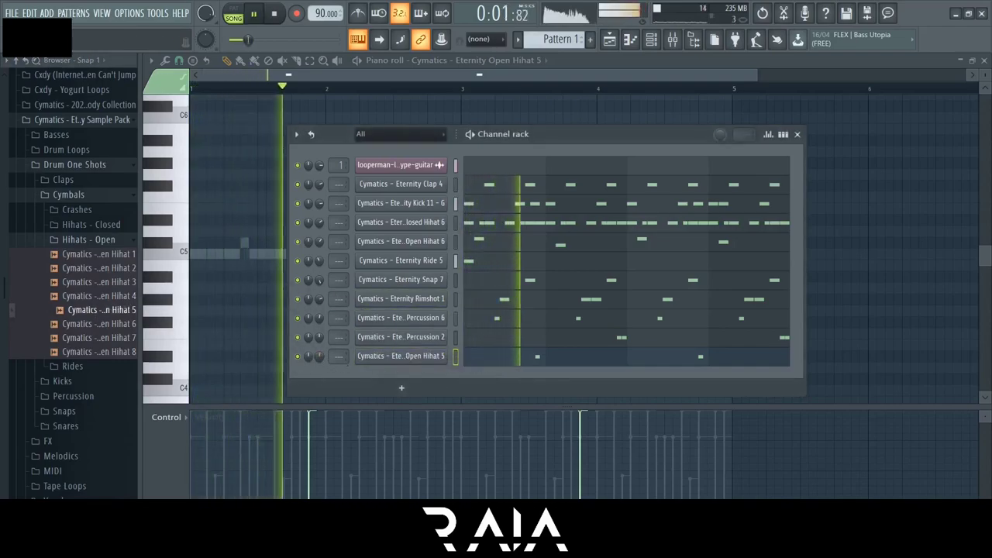
Listen to the beat and audition the 808 samples in the Eternity pack's Basses folder.
left_click(88, 239)
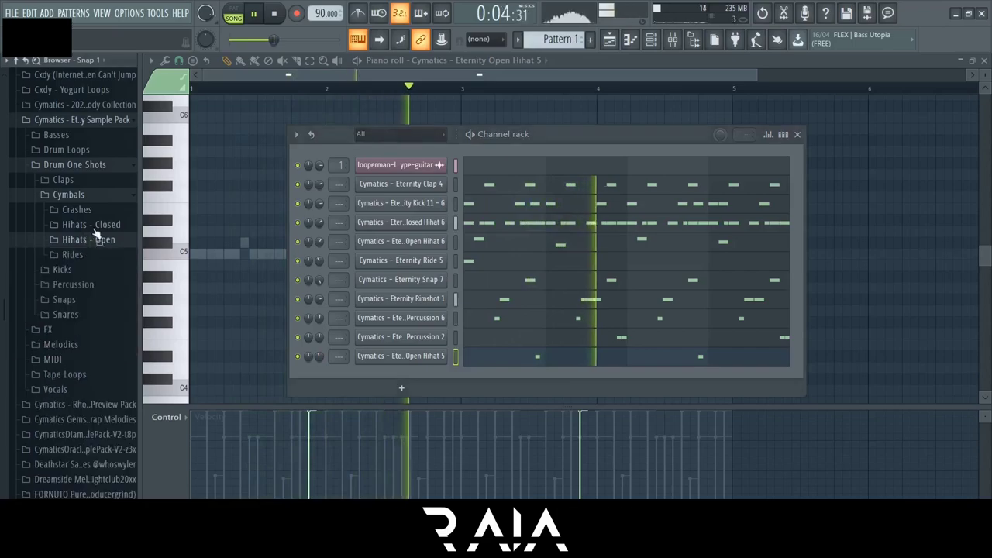
left_click(83, 196)
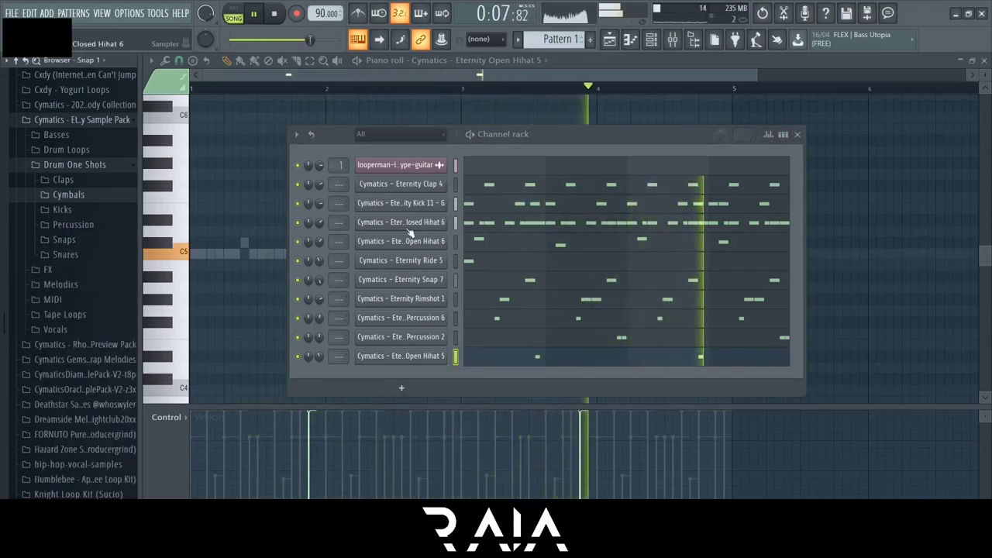
left_click(72, 165)
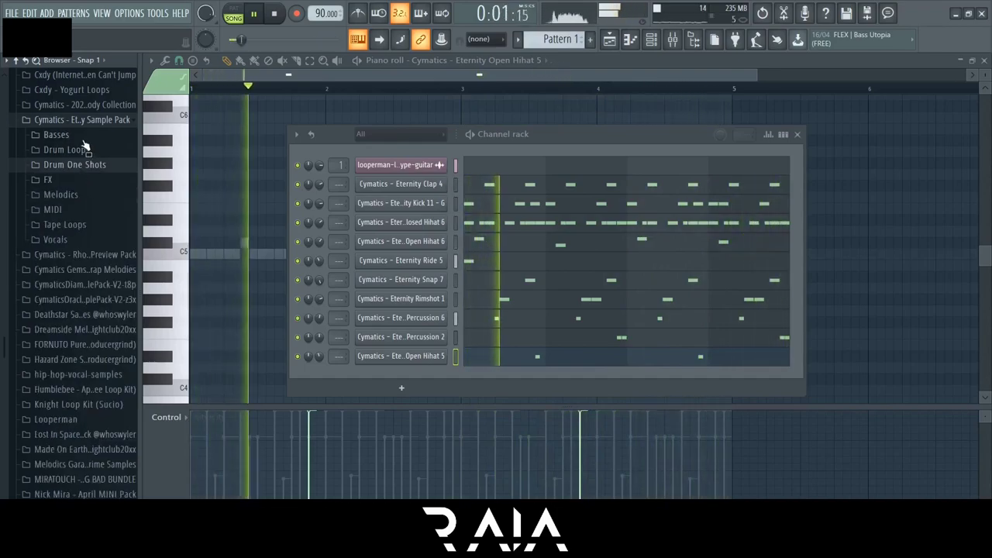
left_click(62, 135)
key("space")
left_click(75, 153)
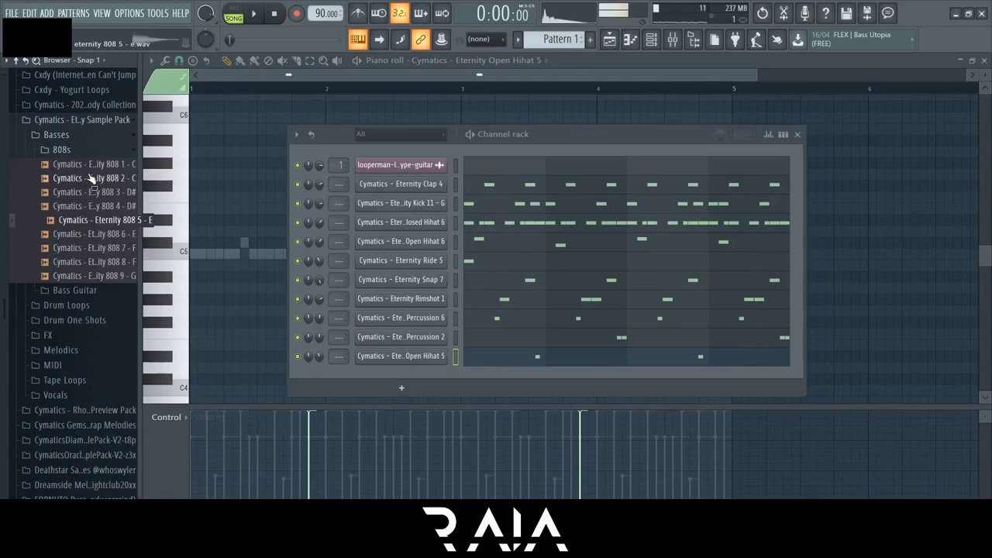
key("Left")
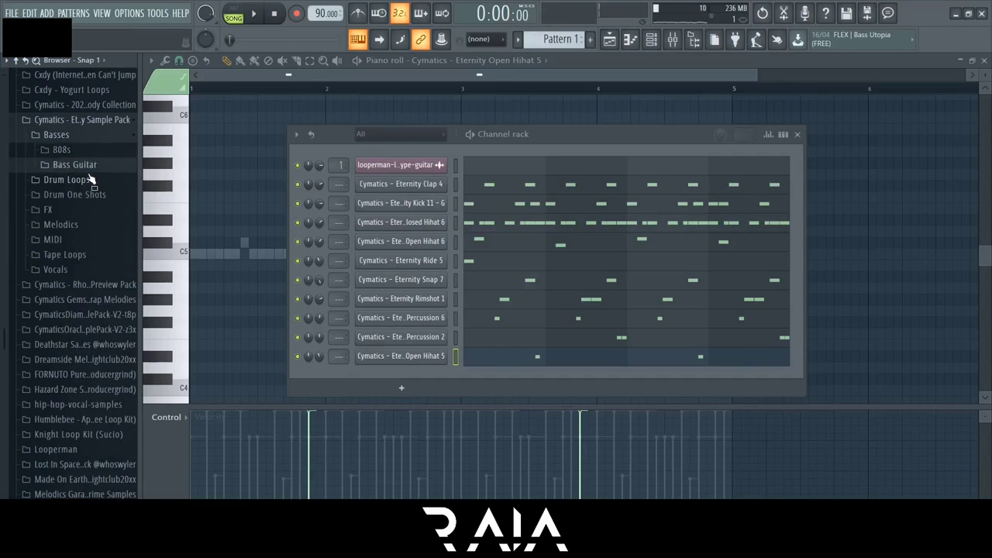
Audition the Eternity bass guitar samples against the beat and add Bass Guitar 7 - F# as a channel with a C5 note starting bar 1.
key("Down")
key("Right")
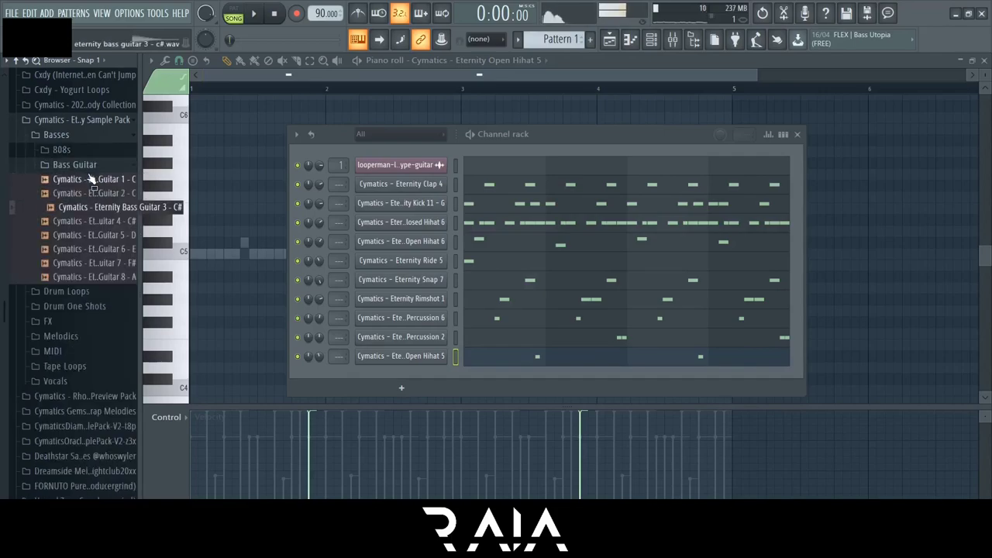
key("space")
key("Down")
key("Down")
key("Down")
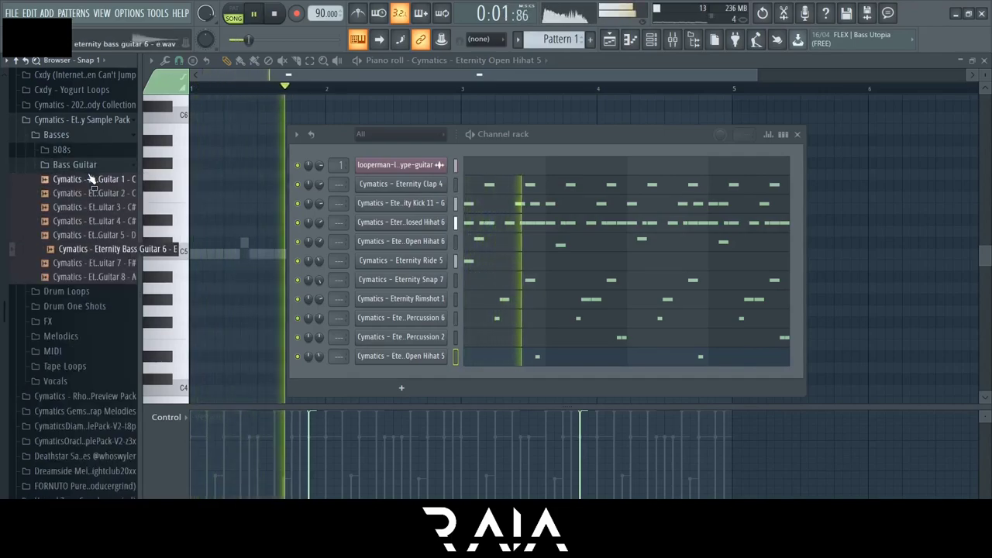
key("Down")
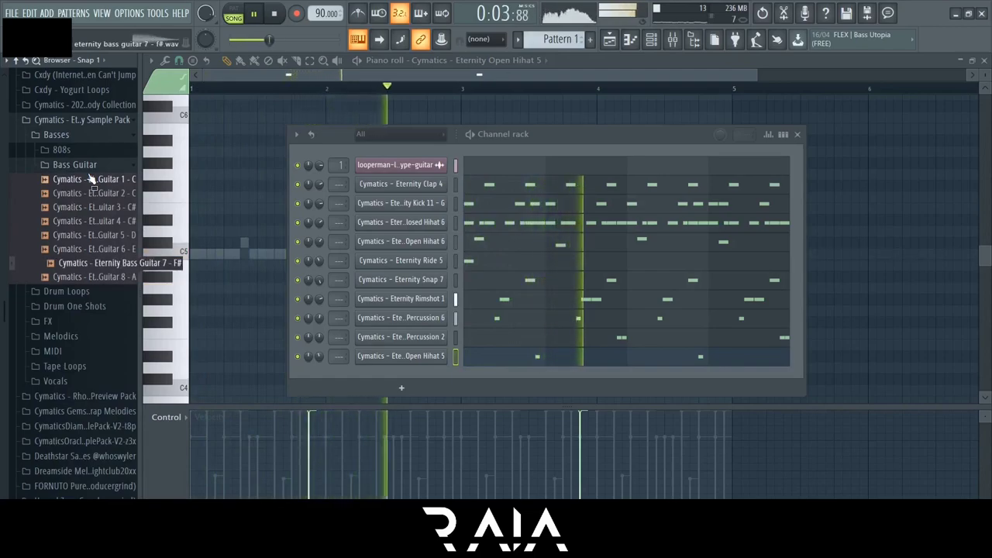
key("space")
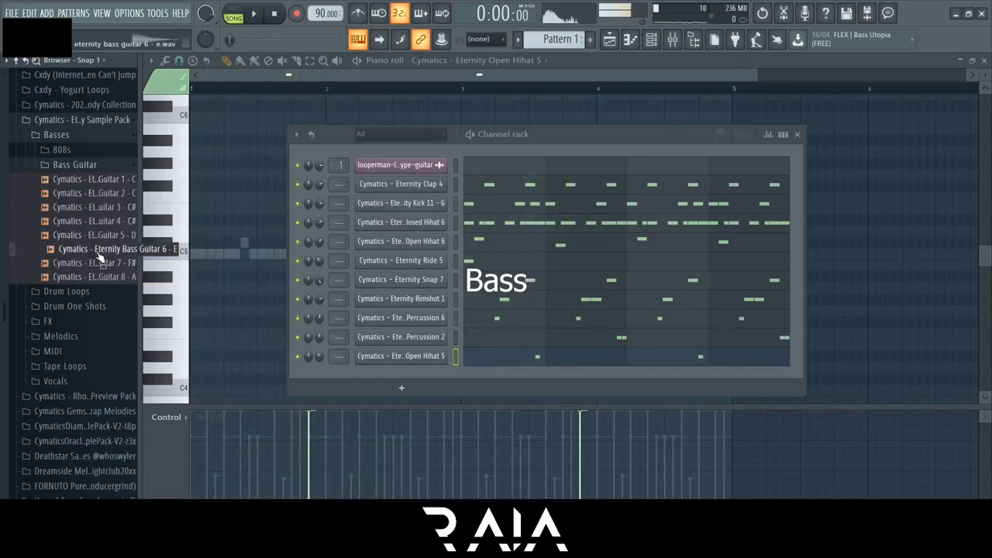
left_click_drag(418, 380, 401, 357)
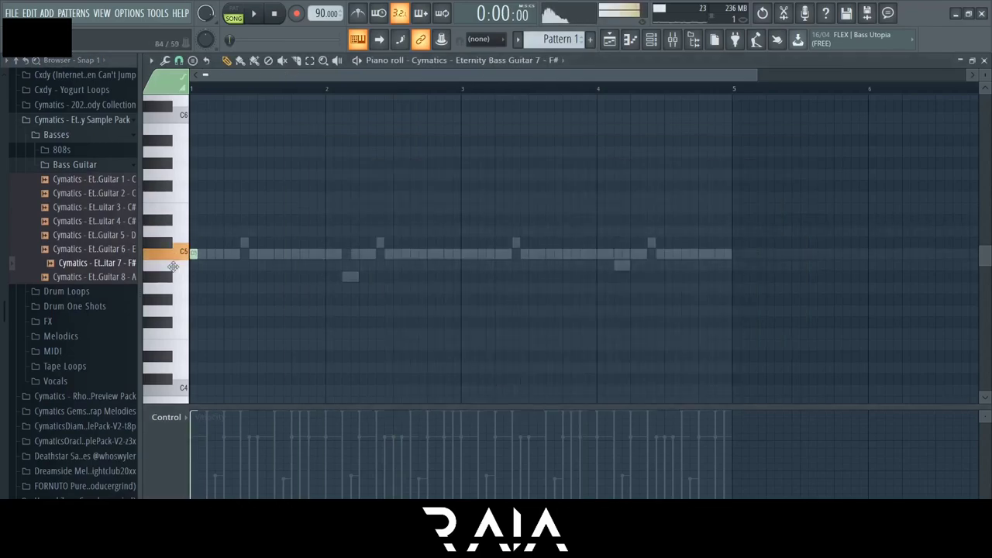
Set the Bass Guitar 7 channel's root note to F#5 and return to its piano roll.
left_click(648, 43)
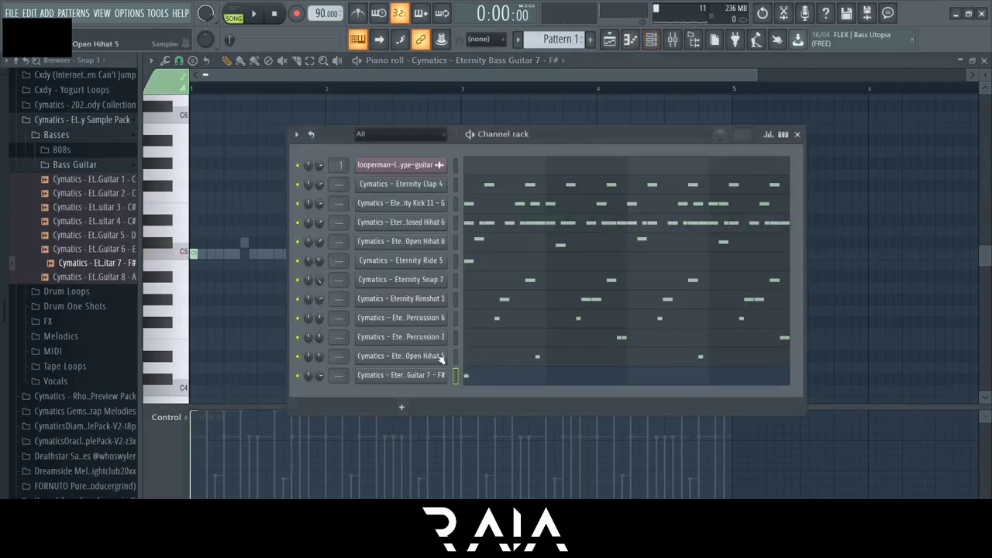
left_click(408, 376)
left_click(253, 165)
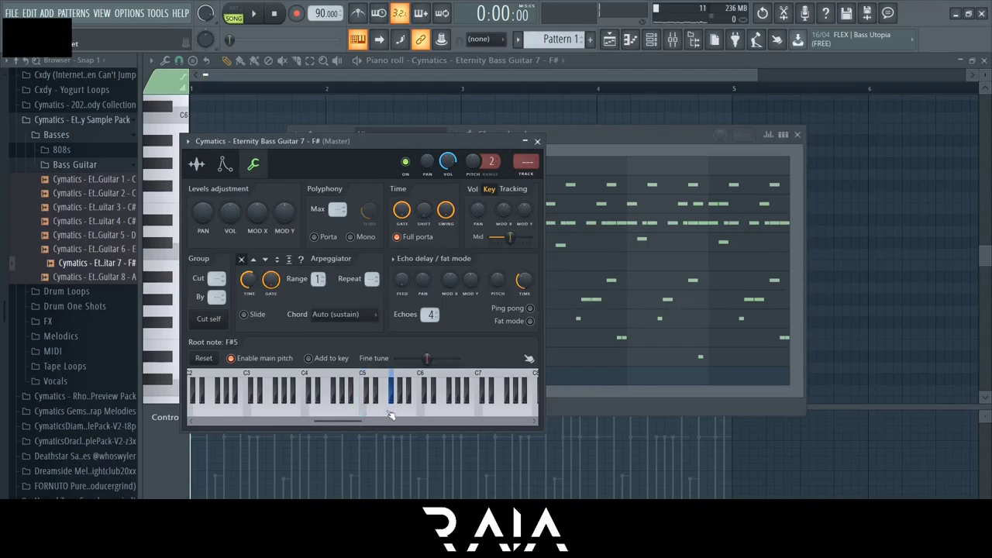
left_click(538, 142)
left_click(493, 117)
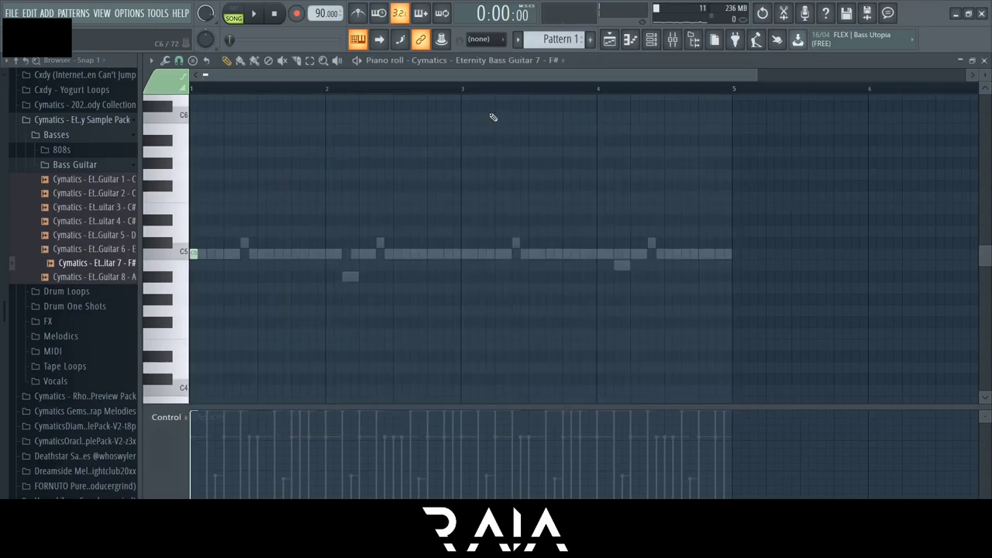
Move the opening bass note up to B5, matching it by ear against the guitar loop.
key("space")
key("space")
key("space")
key("space")
key("space")
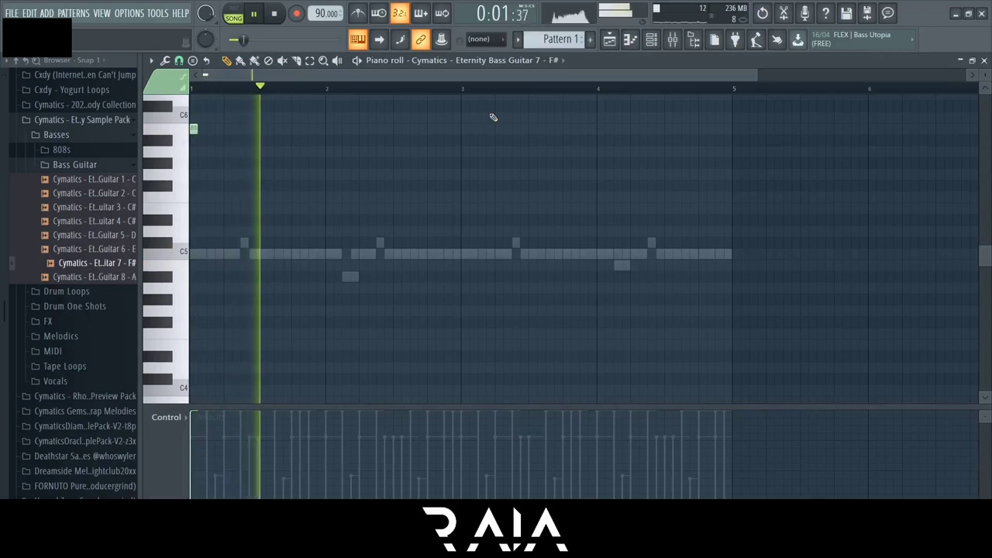
key("space")
key("space")
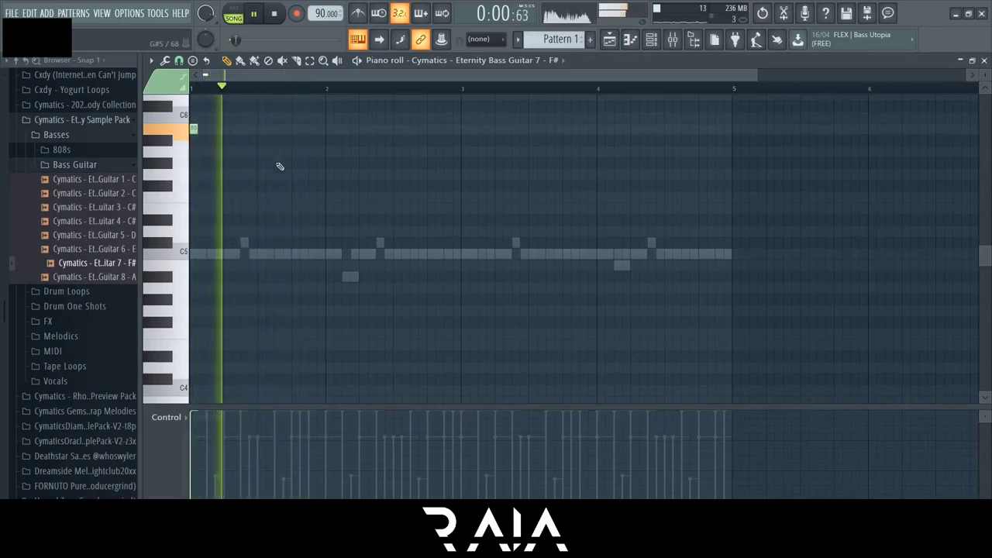
Draw the rest of the four-bar bass line with short F#, D and B notes, and raise the whole line by one octave.
left_click(279, 173)
key("space")
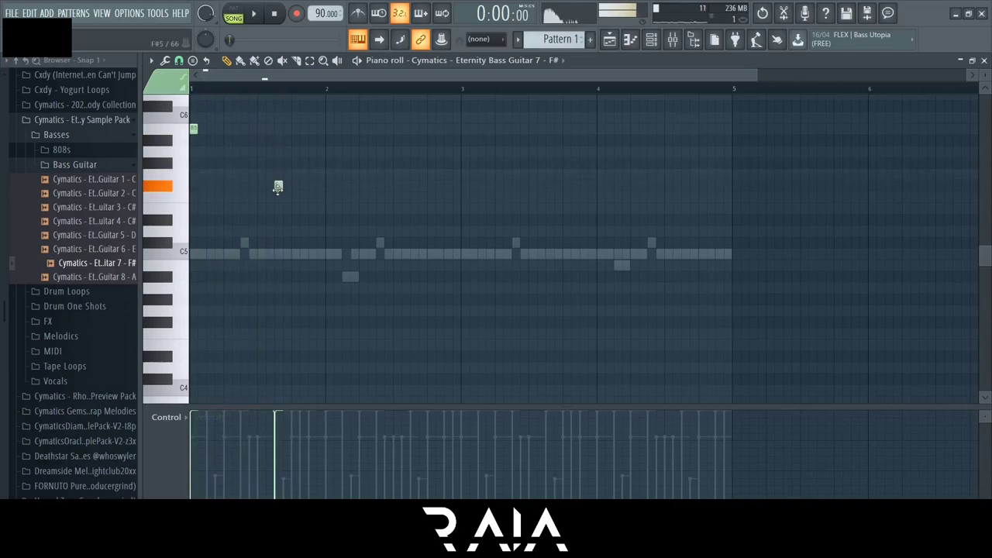
key("space")
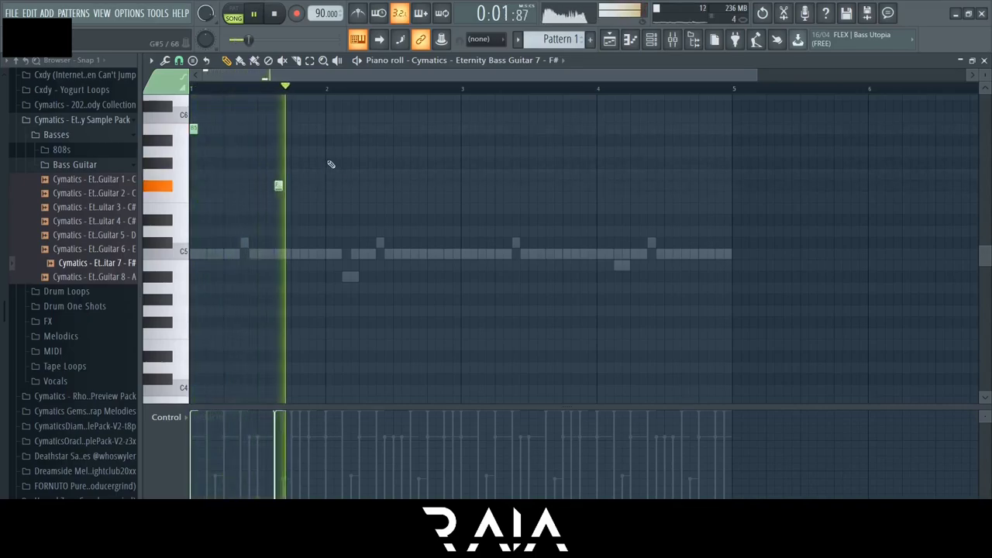
key("space")
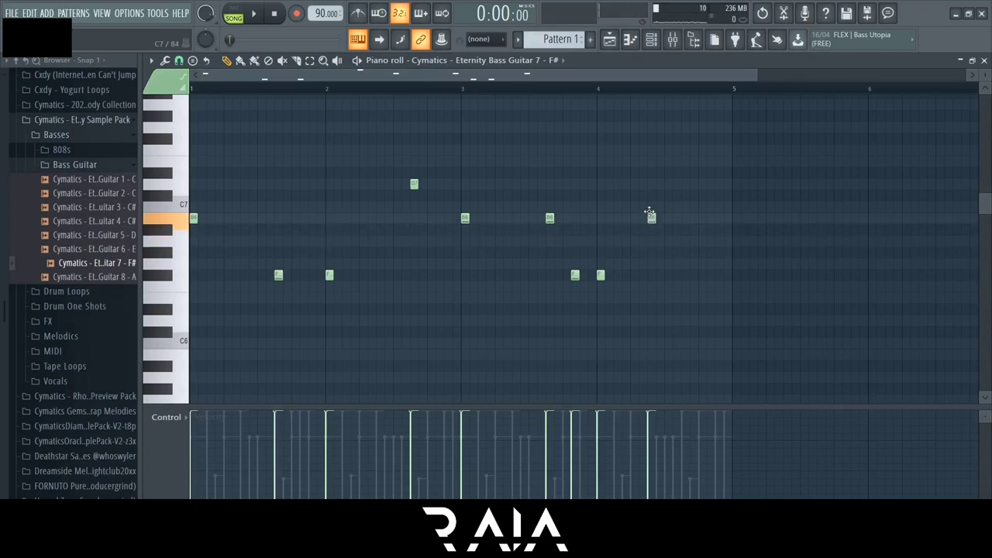
key("space")
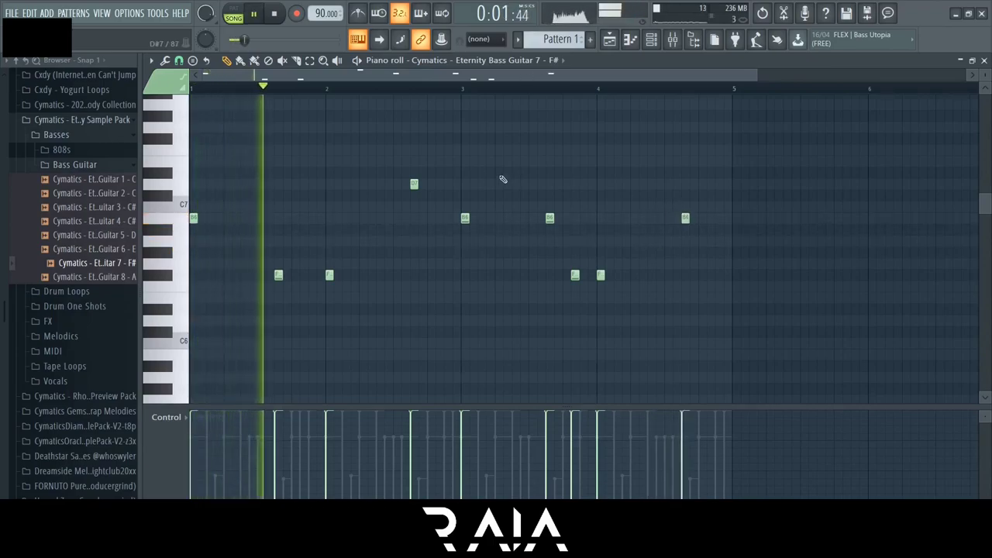
Lower all bass guitar notes by one octave.
key("ctrl+Down")
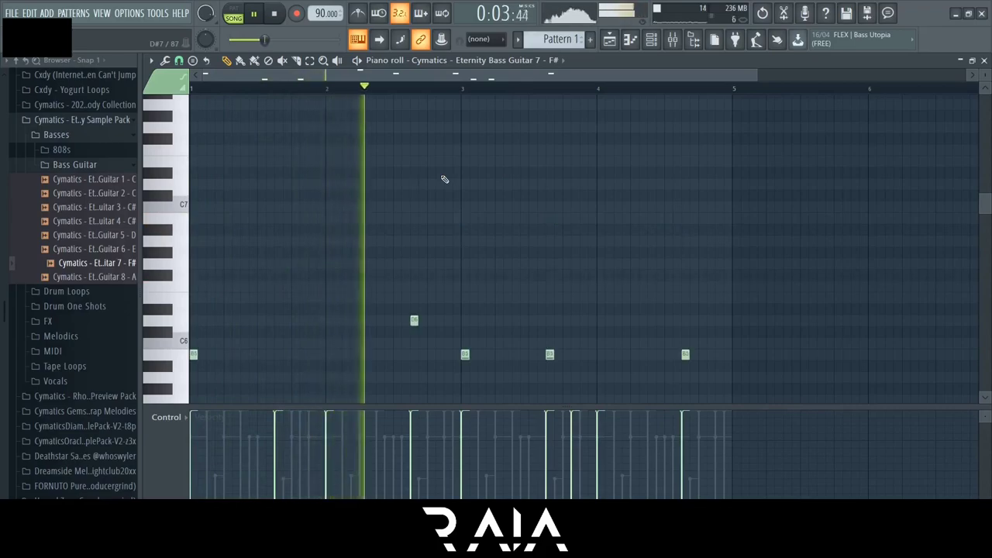
scroll(444, 179, "down", 4)
scroll(444, 179, "down", 1)
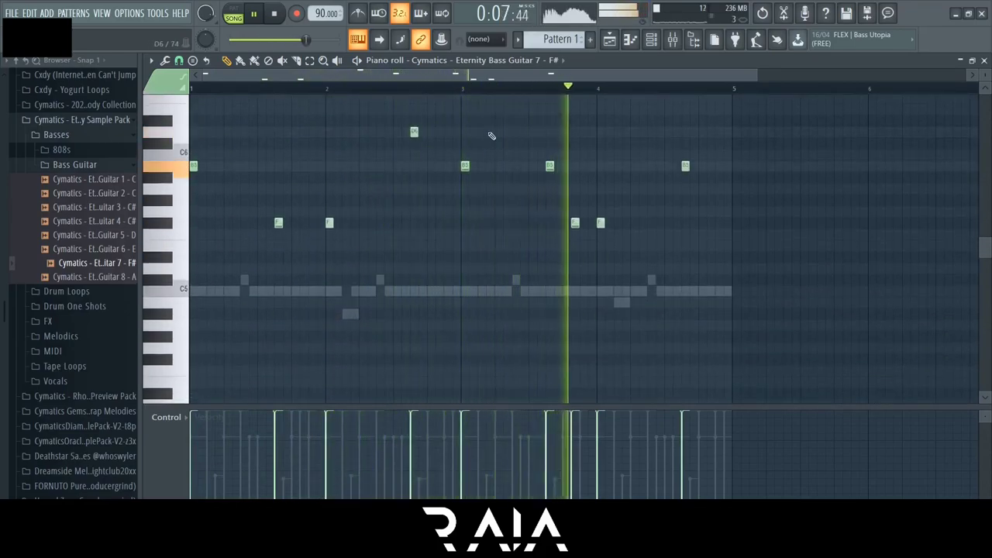
Refine the bass line: add F#5 and D6 notes in bar 4, move bar 4's B5 to F#5 and lower bar 2's D6 to D5.
left_click(618, 223)
key("space")
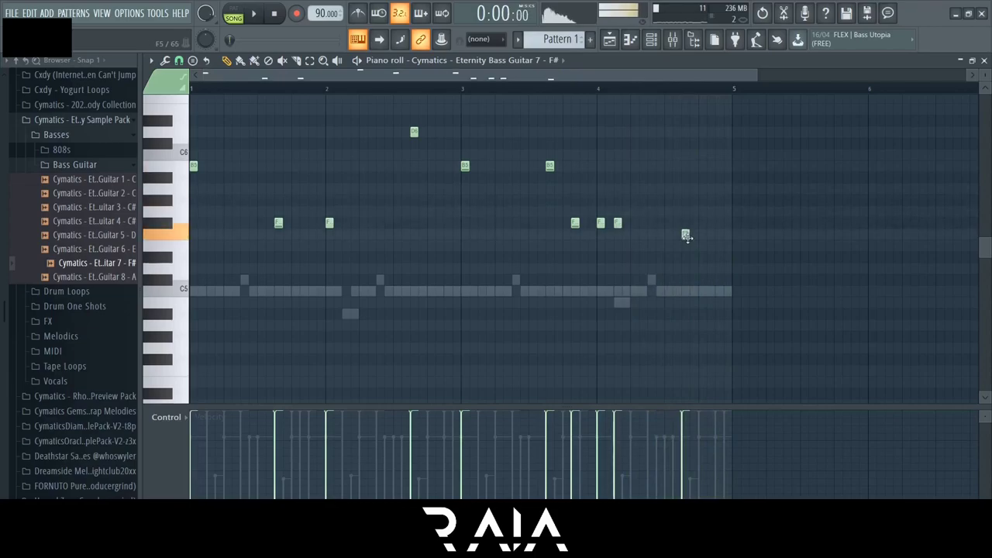
key("space")
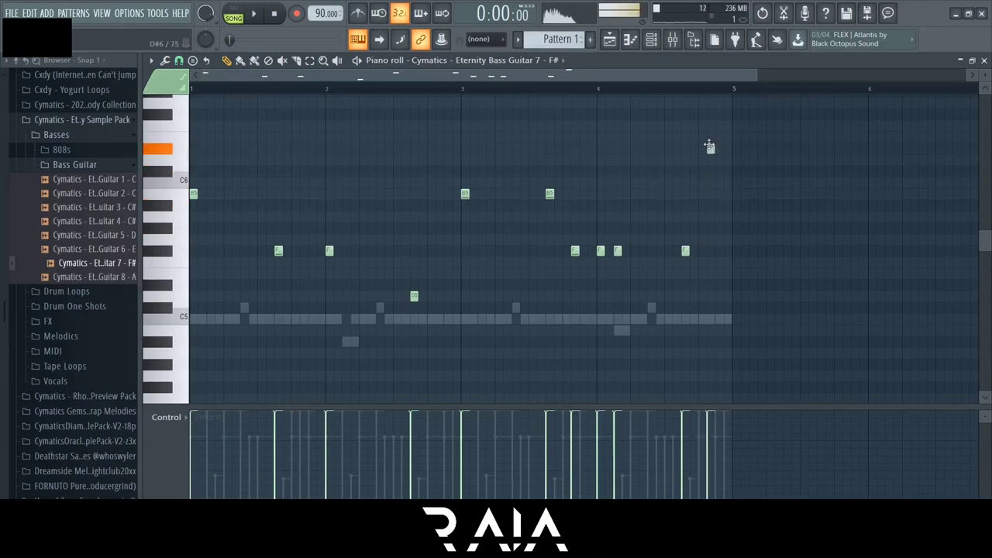
key("space")
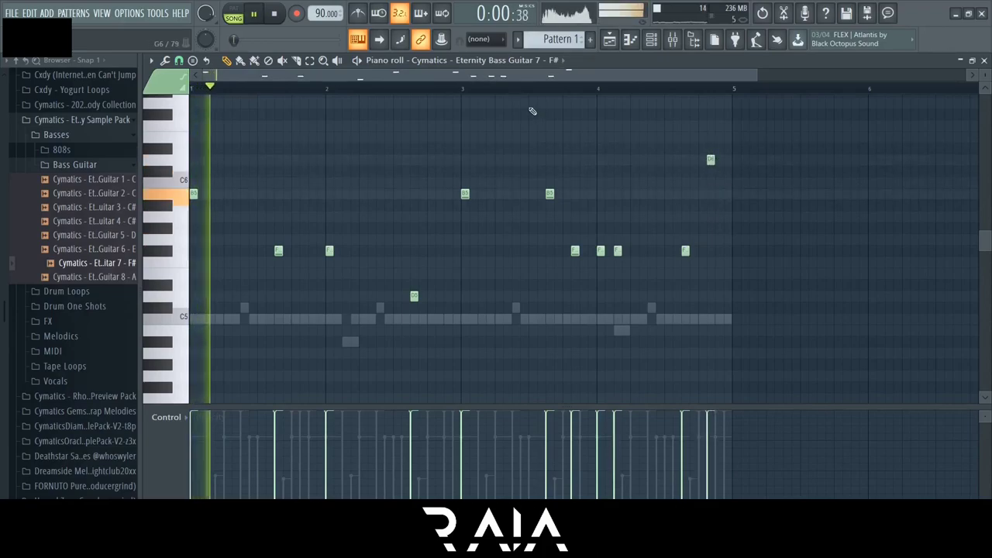
Load the Master Pre 2 mixer track state onto the Master track.
left_click(661, 40)
left_click(673, 40)
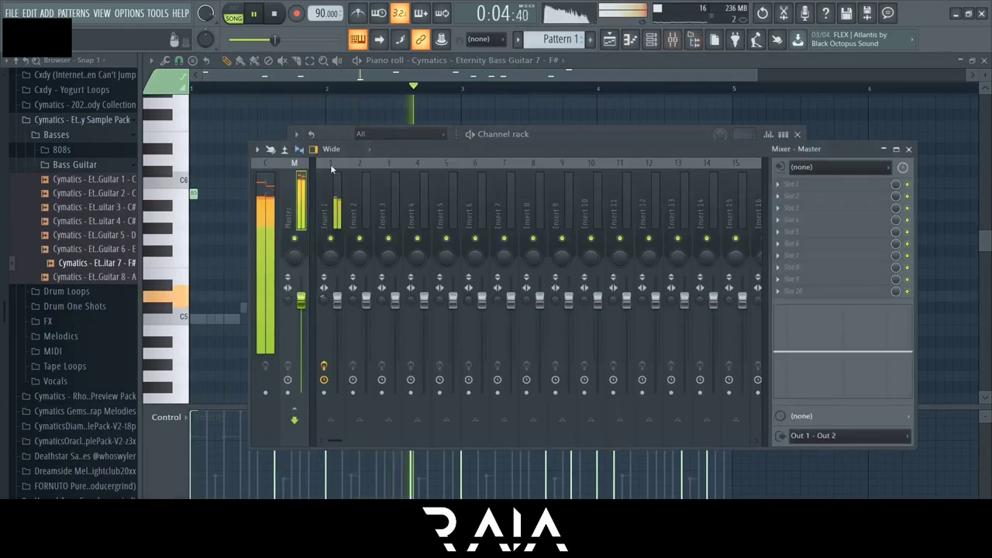
right_click(311, 159)
mouse_move(327, 223)
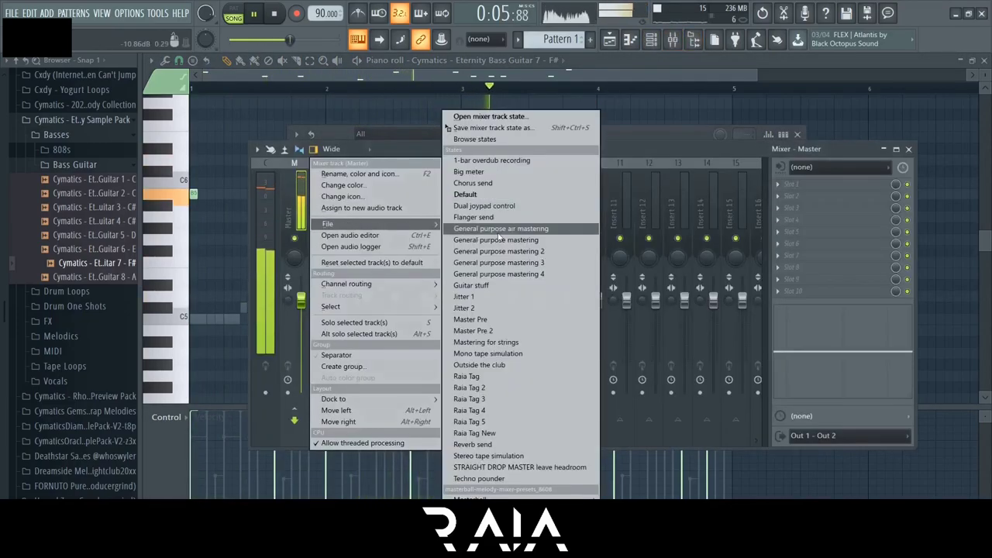
left_click(497, 330)
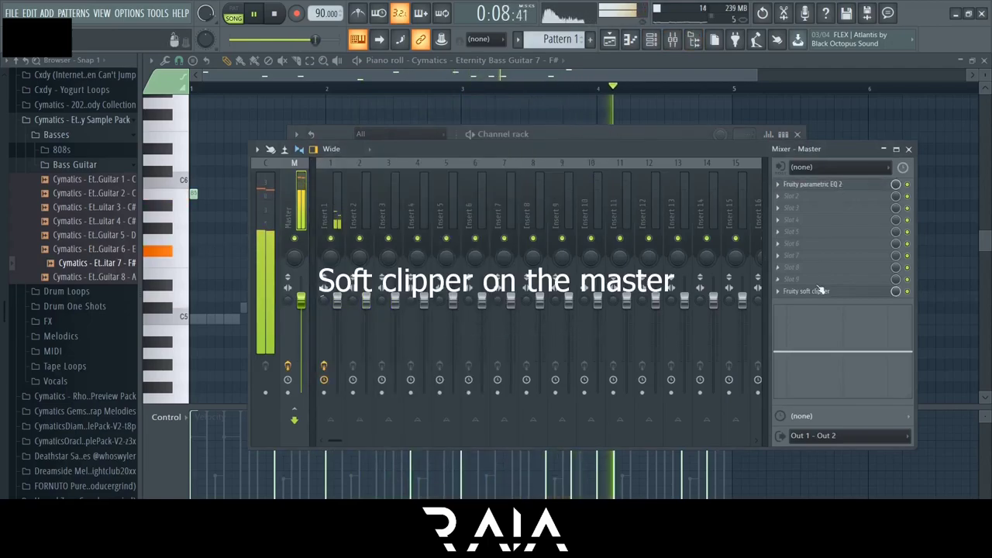
Lengthen the bass notes so each runs to the next, and enable the bass guitar's volume envelope with a slightly raised attack.
left_click(736, 39)
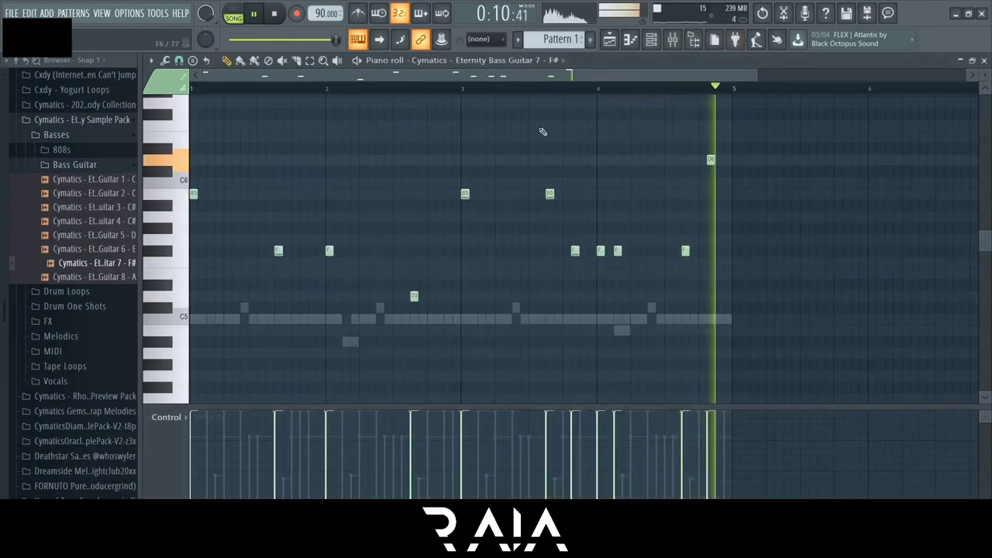
key("F6")
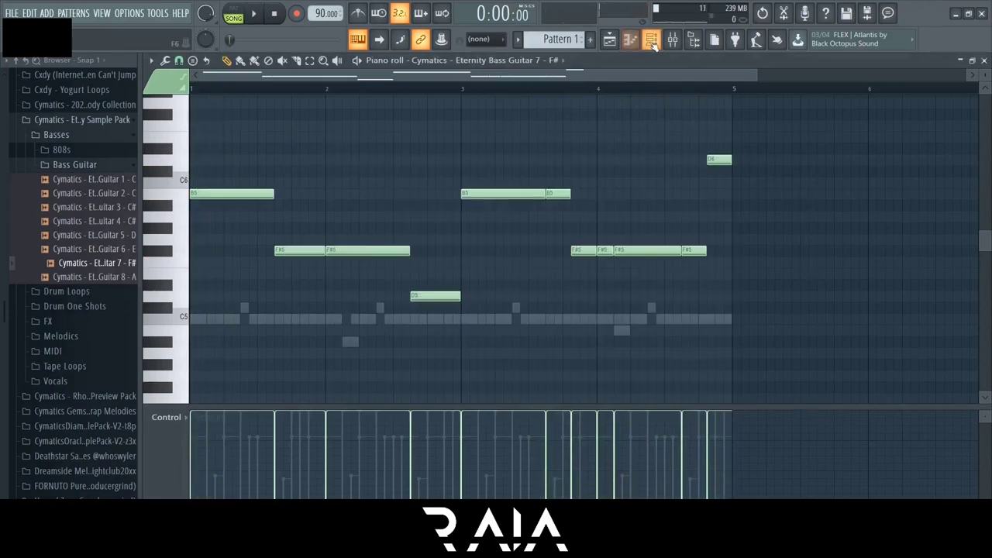
left_click(652, 42)
left_click(395, 375)
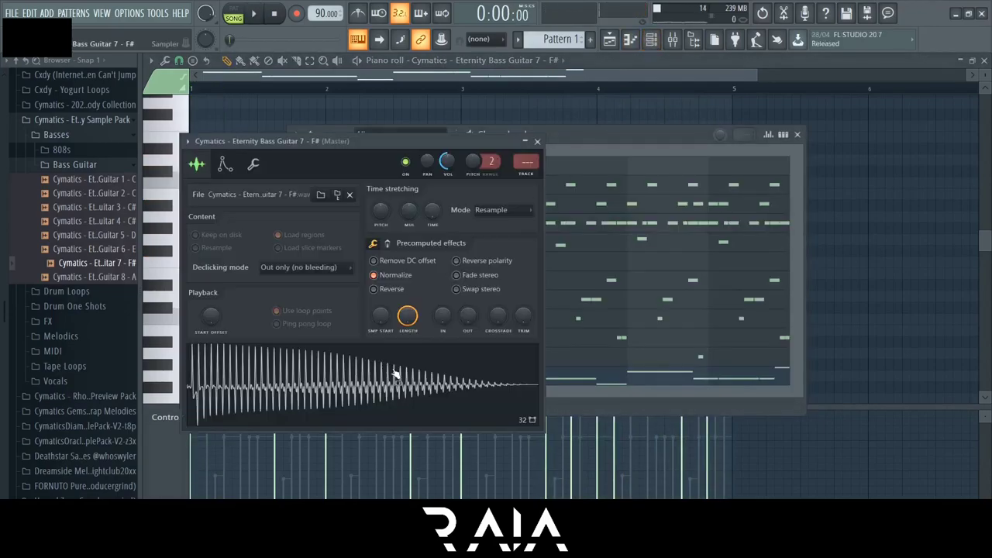
left_click(253, 163)
left_click(225, 165)
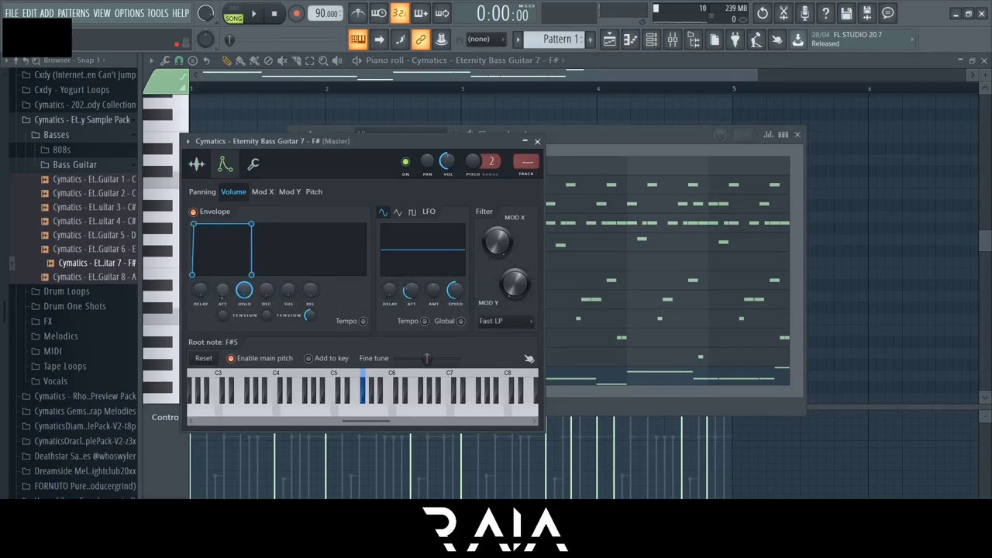
key("space")
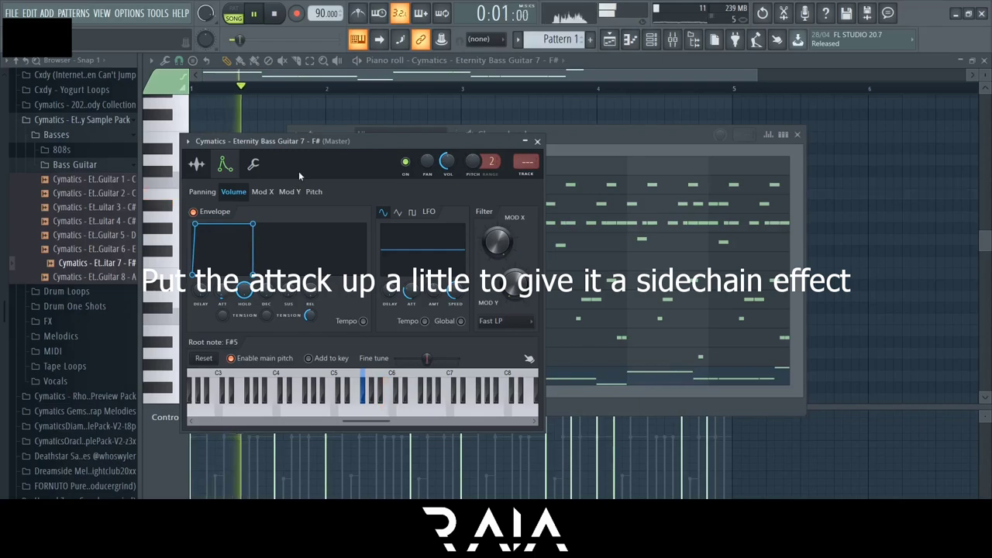
Shorten the bass line's opening B5 and the F#5 that follows it in bar 1 to leave gaps between notes.
left_click(227, 103)
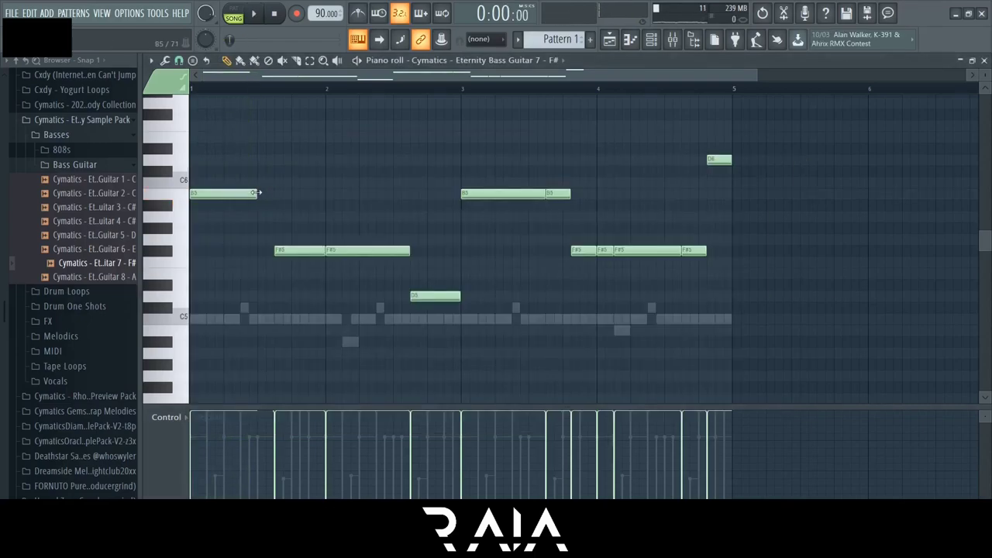
key("space")
left_click_drag(325, 251, 301, 253)
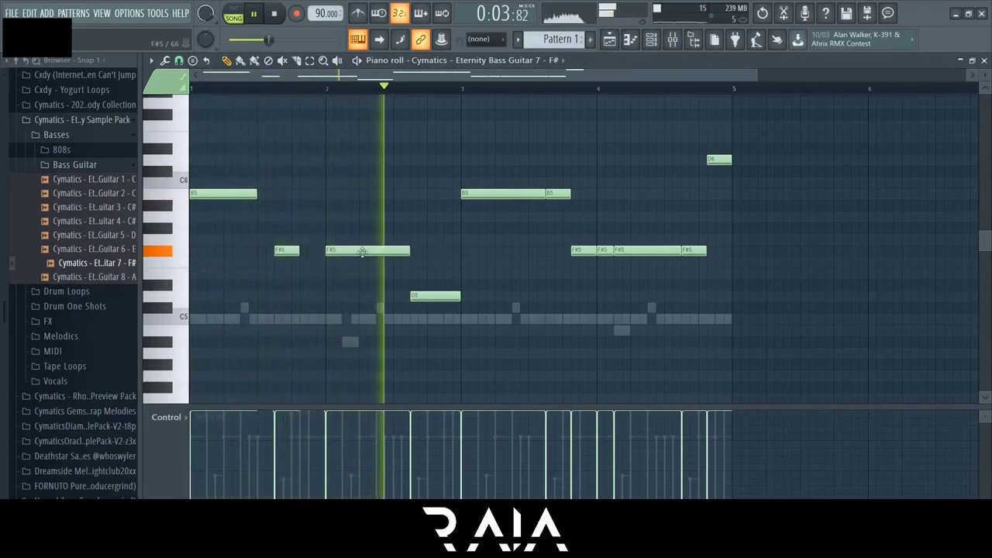
Try an extra short F#5 bass note at the end of bar 1, then remove it.
key("space")
key("space")
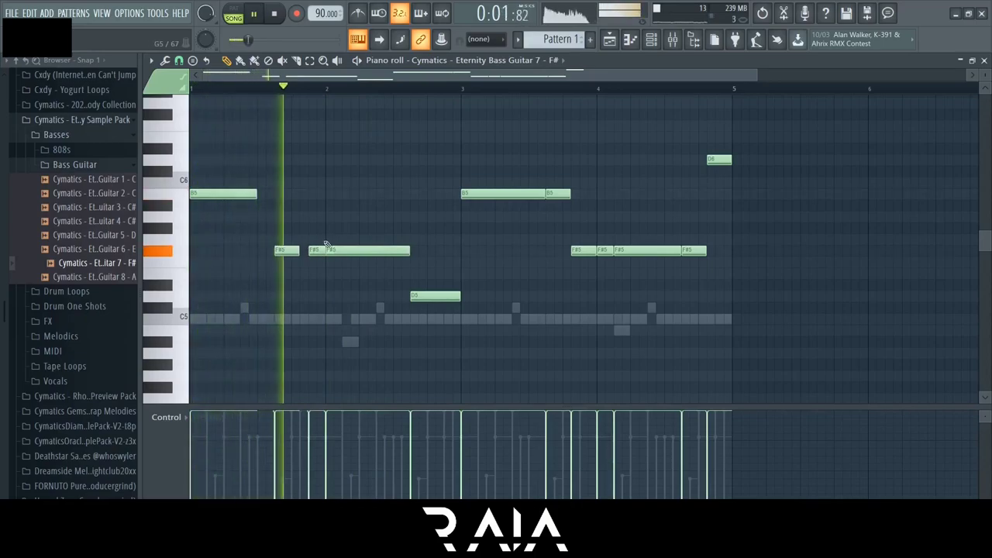
key("space")
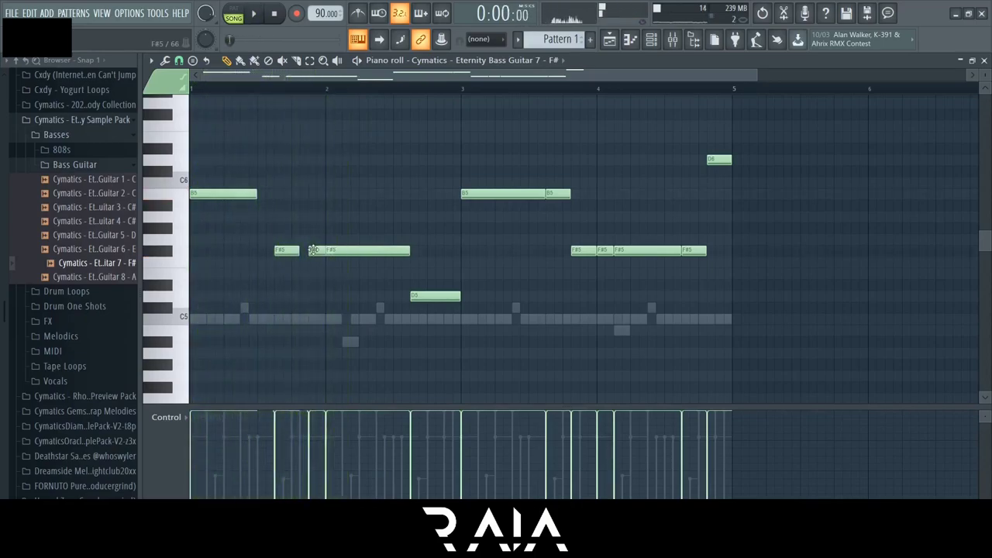
right_click(313, 250)
Shorten bar 2's F#5 and D5, bar 3's opening B5 and bar 4's second F#5 in the bass line, checking by playback.
key("space")
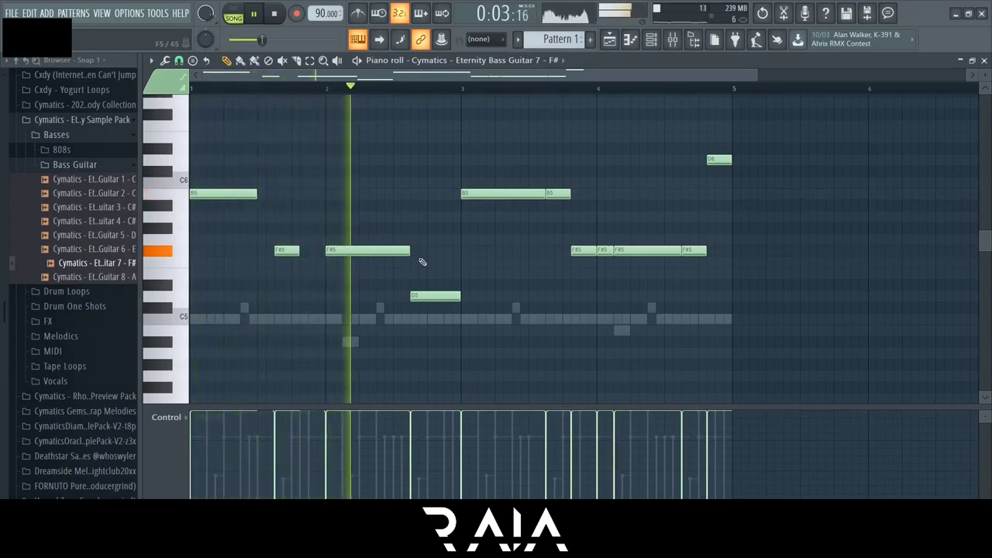
key("space")
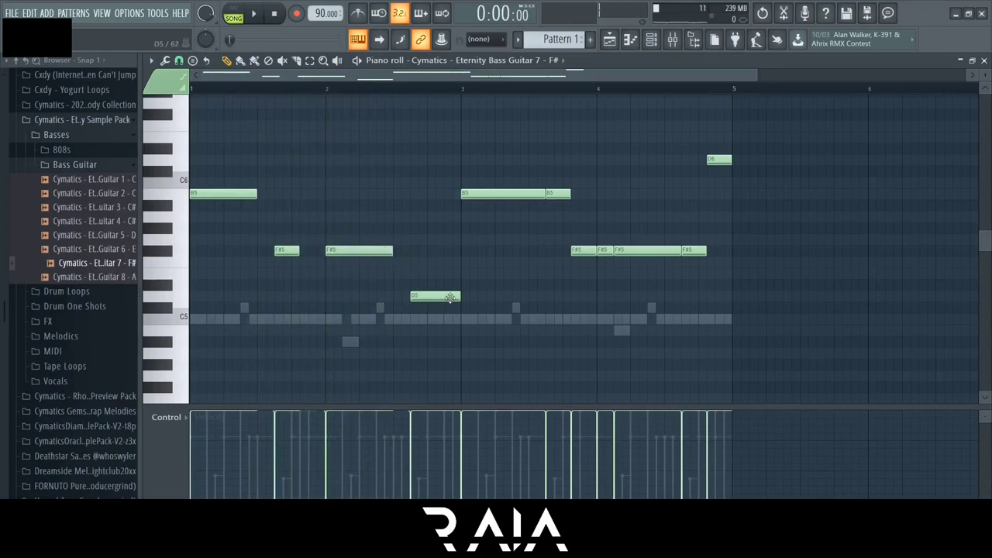
key("space")
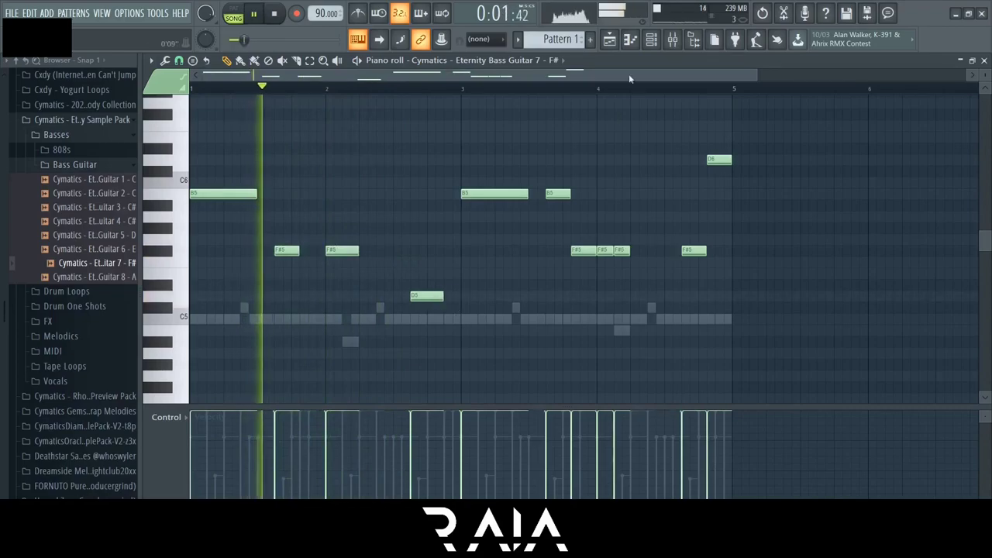
left_click(652, 43)
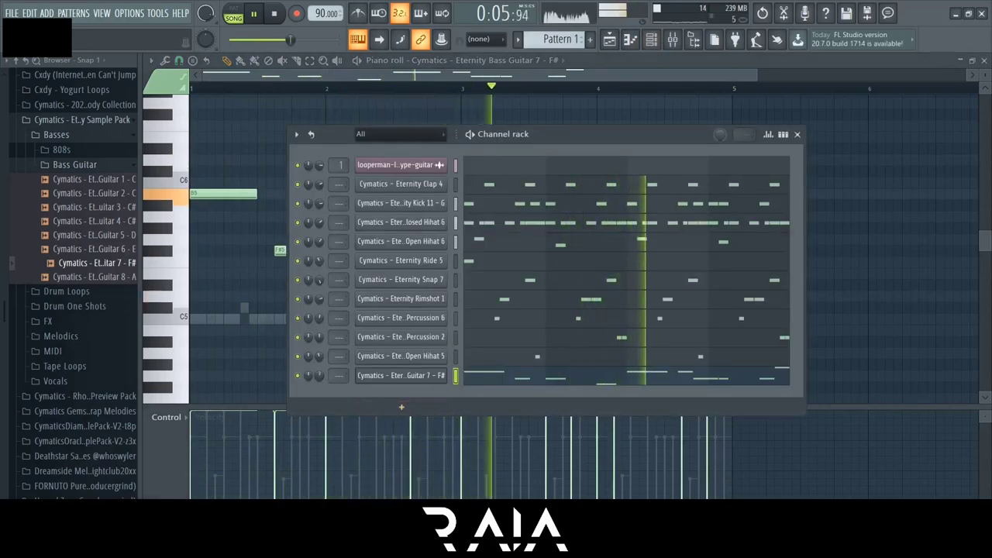
left_click(236, 240)
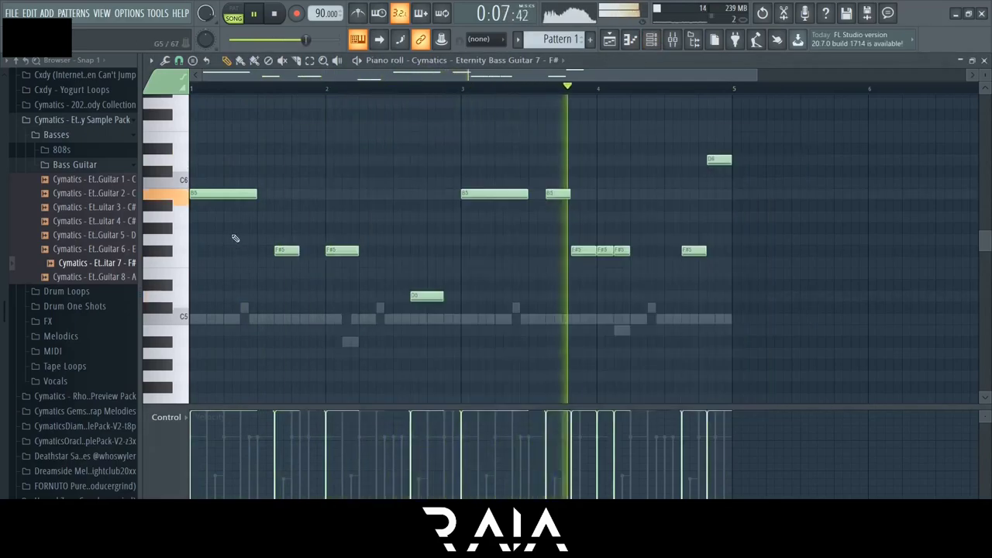
Show the playlist and open the Rain folder inside the Cymatics Eternity pack's FX samples.
left_click(655, 40)
left_click(611, 41)
key("space")
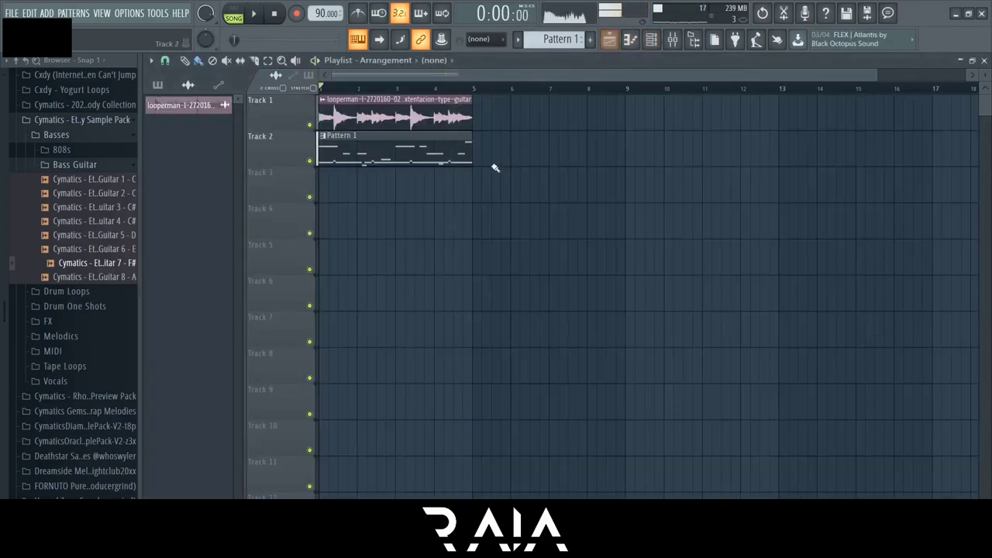
left_click(69, 165)
left_click(65, 137)
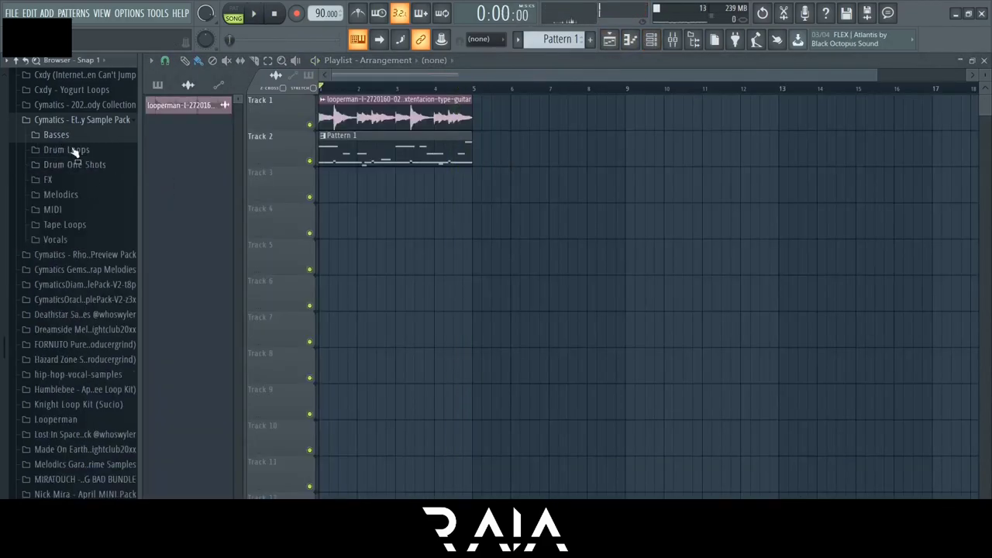
left_click(50, 180)
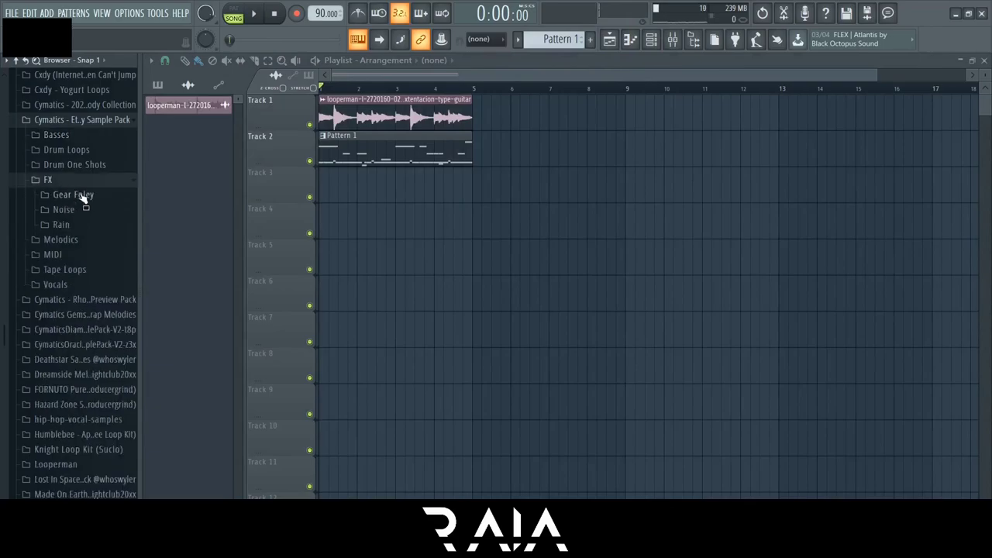
left_click(62, 225)
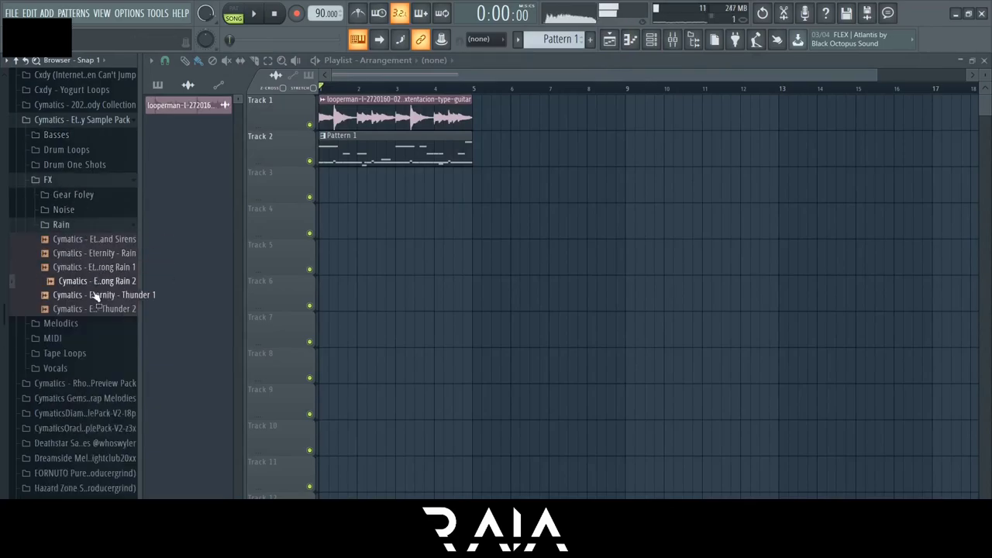
Audition the rain samples against the beat and place Cymatics - Eternity - Rain and Sirens on Track 3 from bar 1.
key("space")
key("Up")
key("Up")
key("Up")
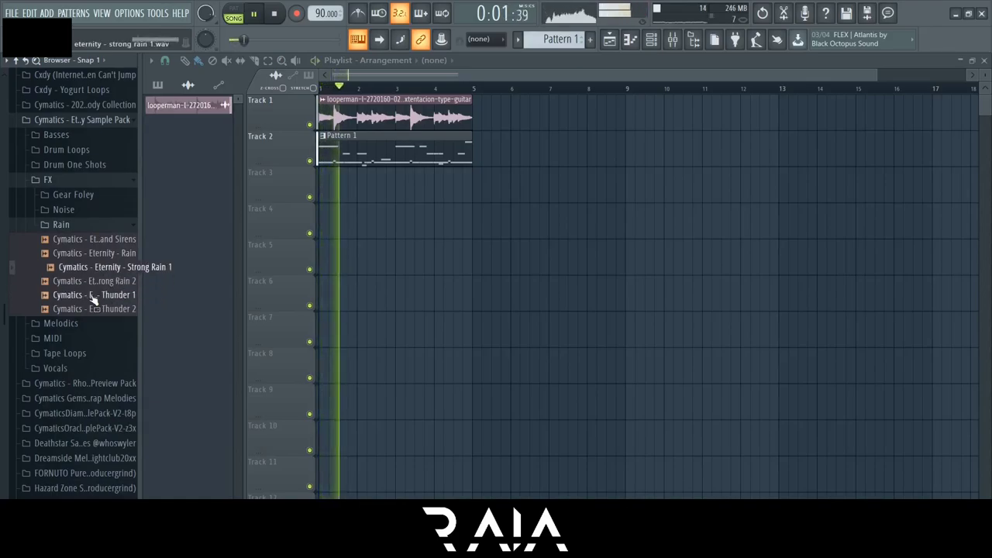
key("Up")
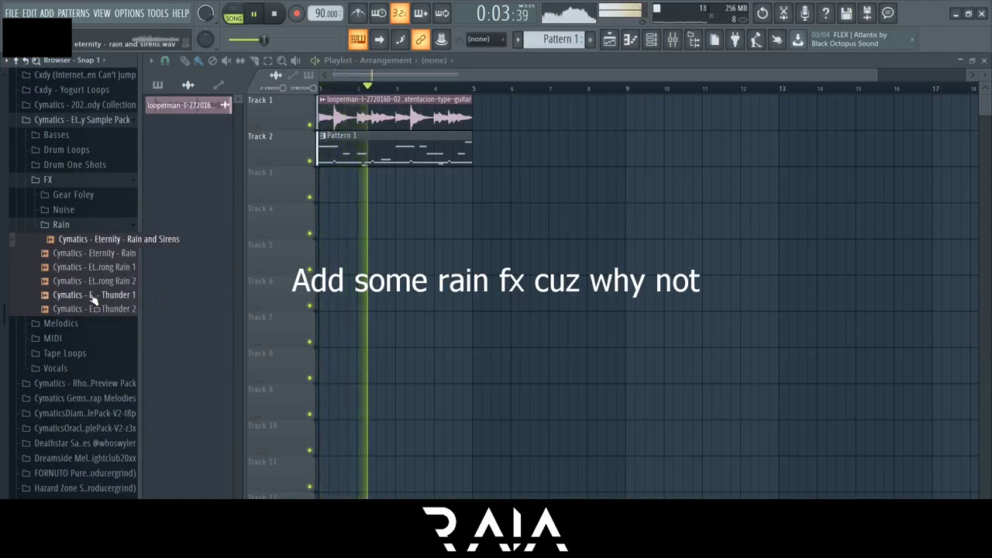
key("space")
left_click_drag(411, 206, 412, 203)
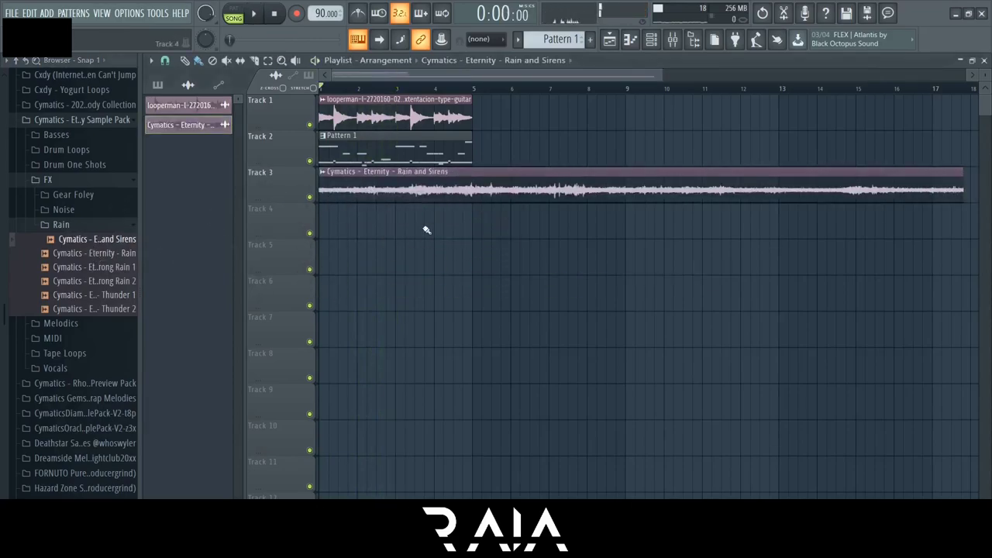
Repeat the guitar loop and Pattern 1 across 16 bars and route every channel to its own mixer track, 1 to 13.
double_click(426, 196)
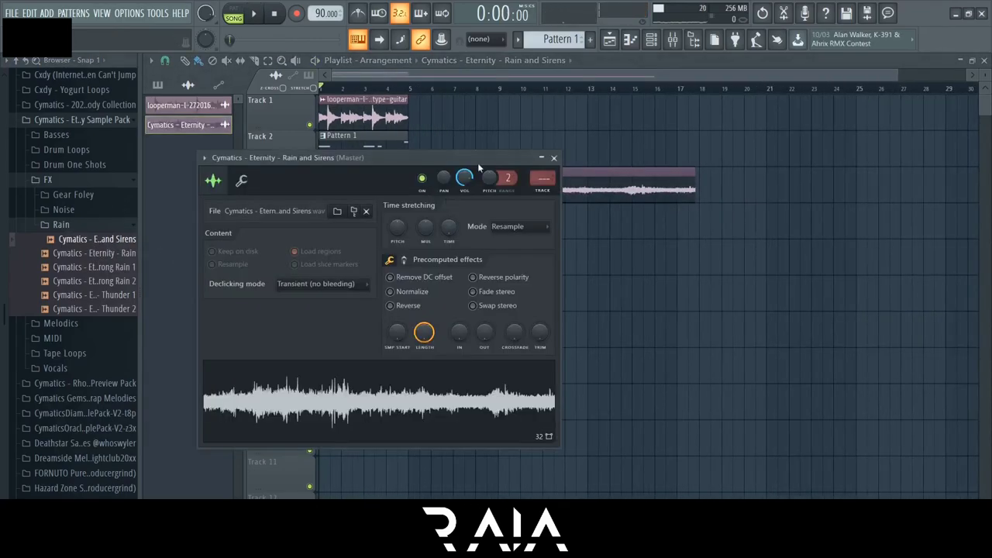
left_click_drag(471, 156, 481, 245)
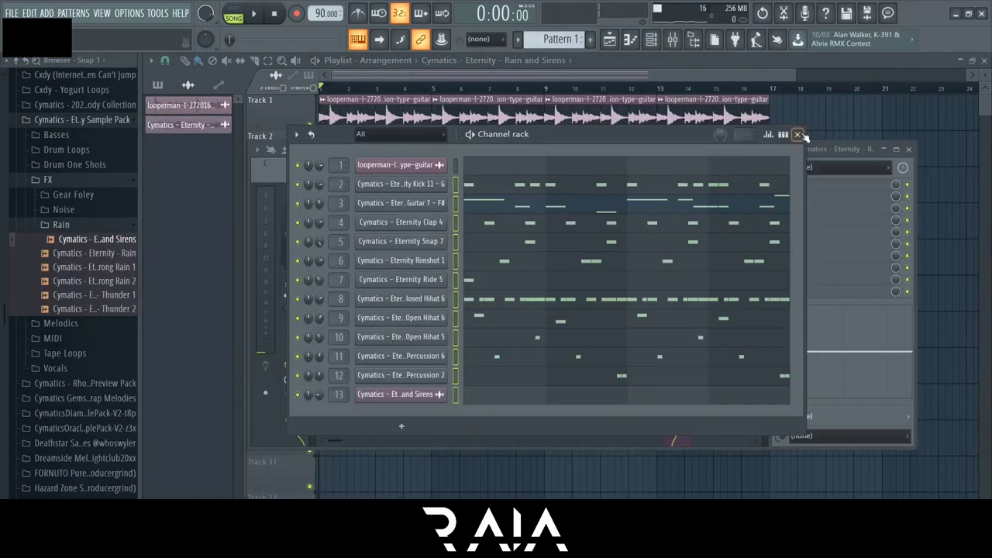
left_click(798, 134)
Enlarge the mixer, raise the kick and bass guitar faders slightly during playback, and adjust both tracks' stereo separation.
key("space")
left_click(363, 217)
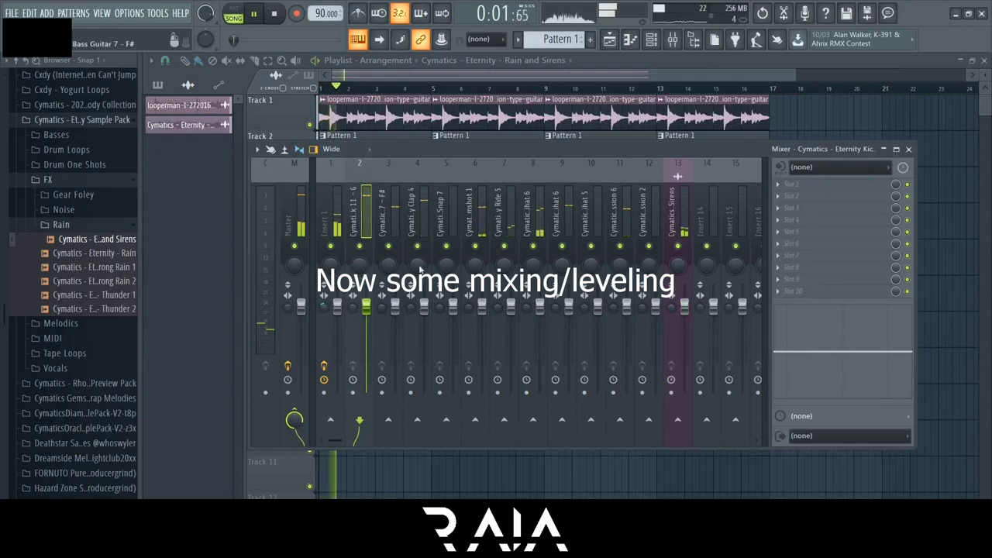
left_click_drag(441, 450, 438, 519)
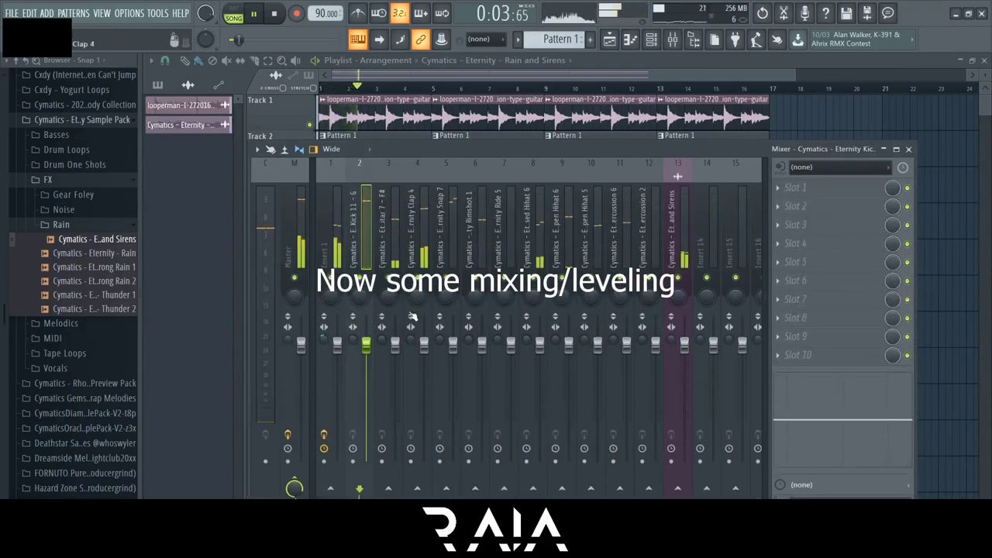
key("space")
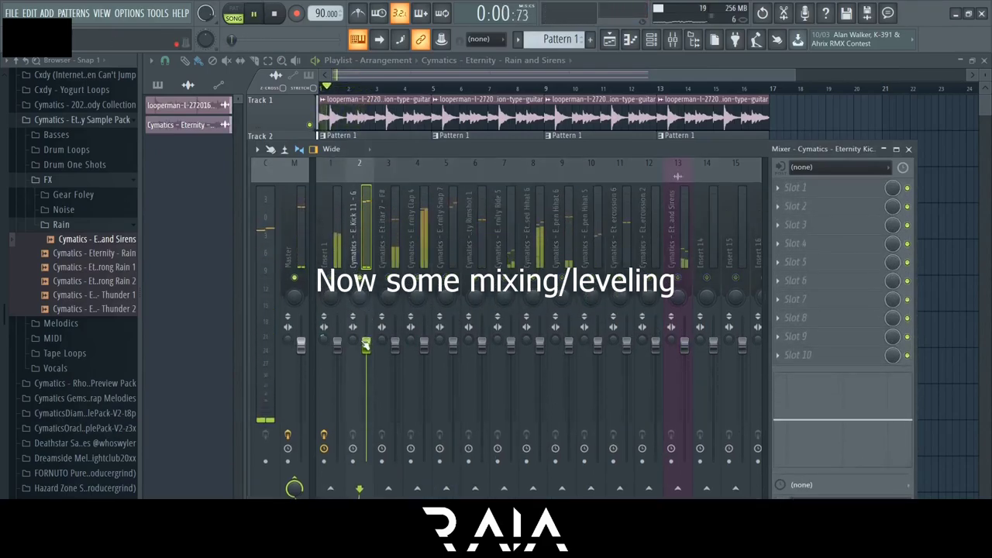
left_click_drag(369, 347, 394, 345)
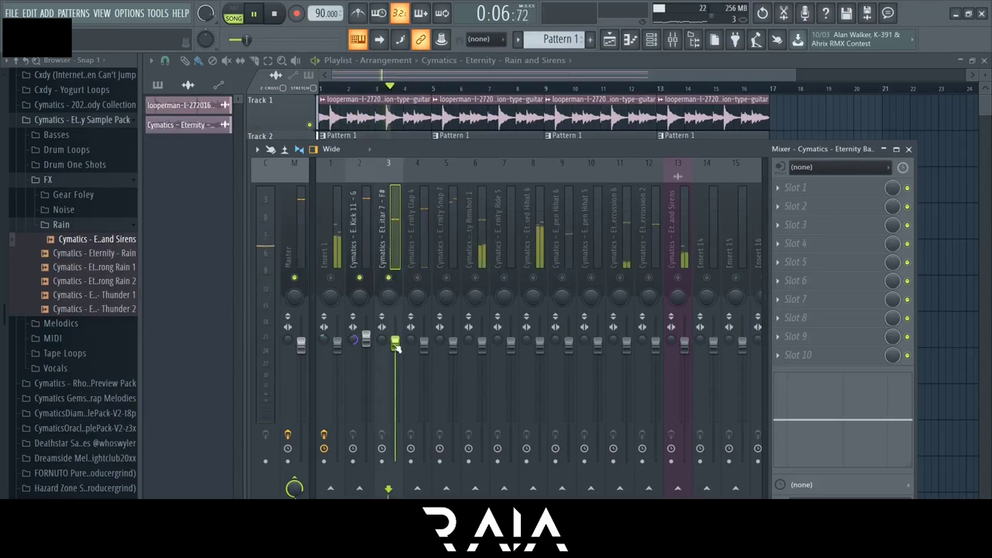
Add Fruity Parametric EQ 2 to the bass guitar track's slot 6 with the 20Hz + 18kHz cut preset, lowering its low pass to about 5 kHz.
left_click(816, 282)
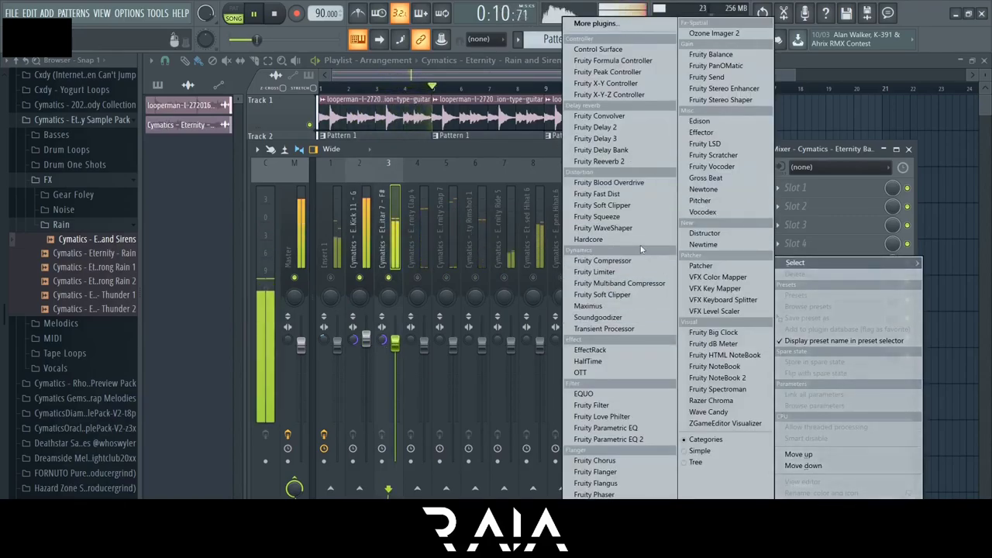
left_click(612, 439)
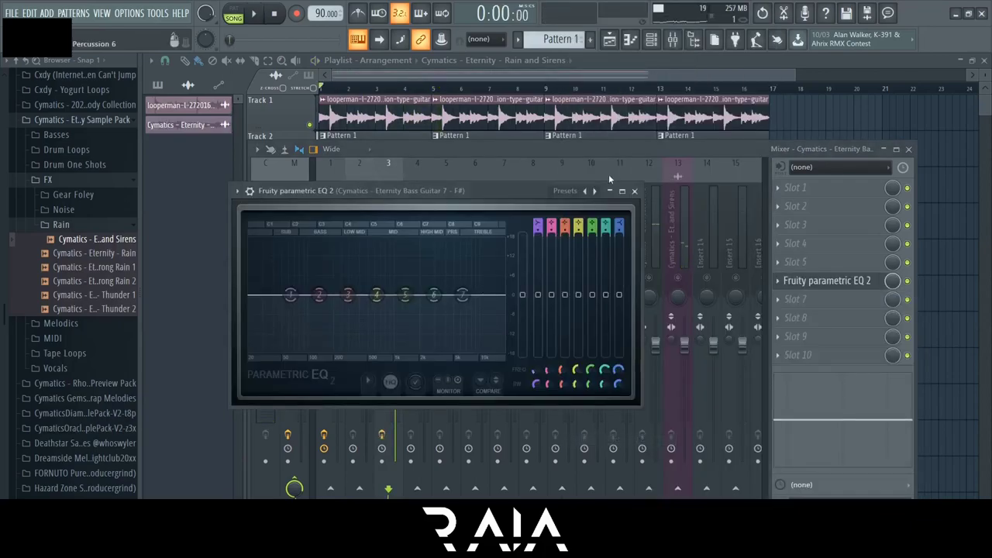
left_click(596, 191)
key("space")
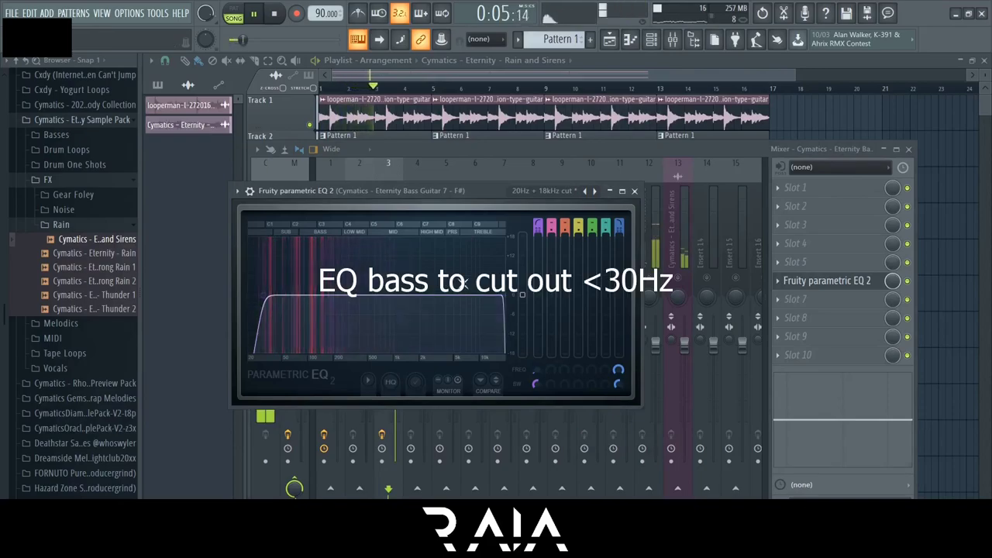
left_click_drag(493, 300, 462, 298)
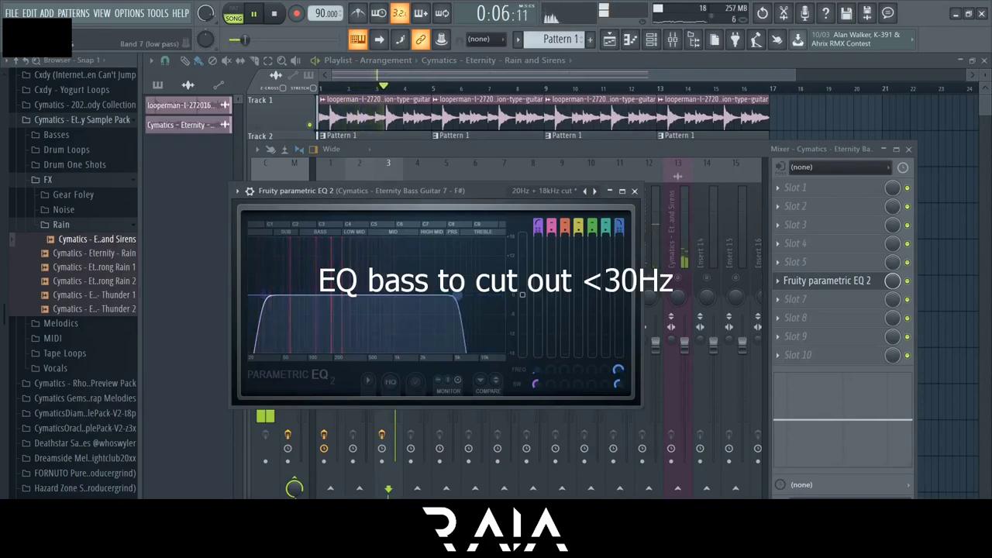
left_click(635, 191)
Add Fruity Fast Dist to slot 5 of the bass guitar track, ahead of the EQ, for light saturation.
left_click(832, 261)
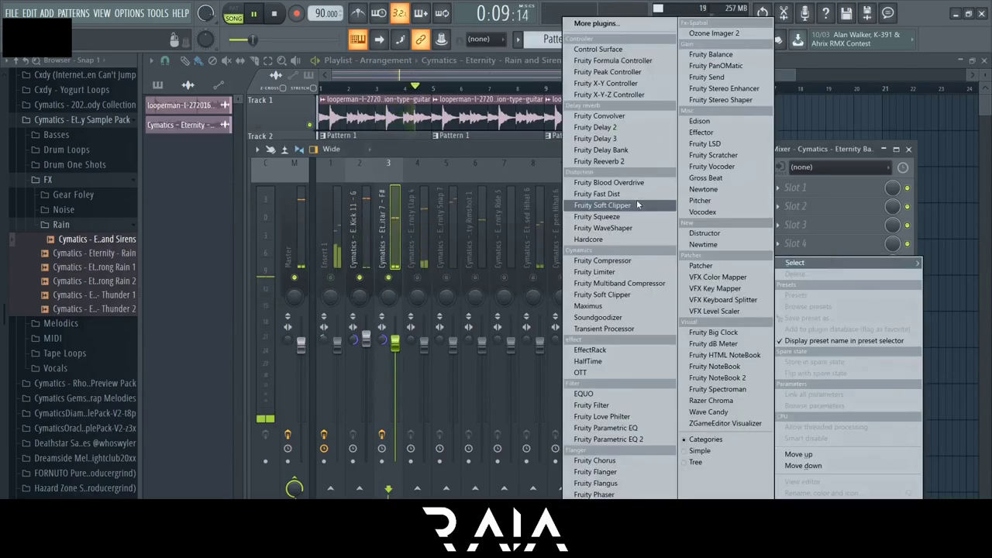
left_click(613, 194)
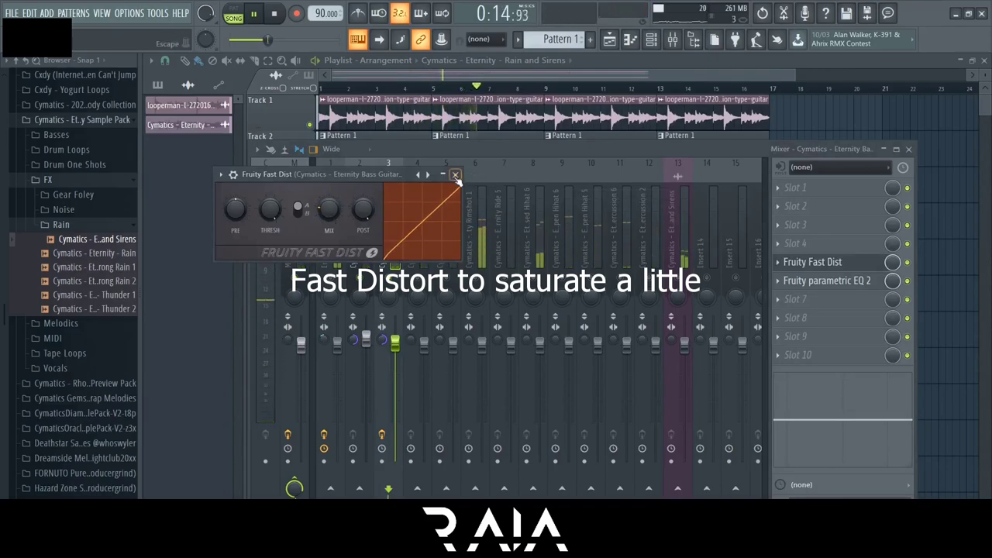
left_click(455, 174)
Unmute the clap, snap, rimshot and ride mixer tracks one by one during playback, lowering the snap and rimshot faders slightly.
left_click(419, 280)
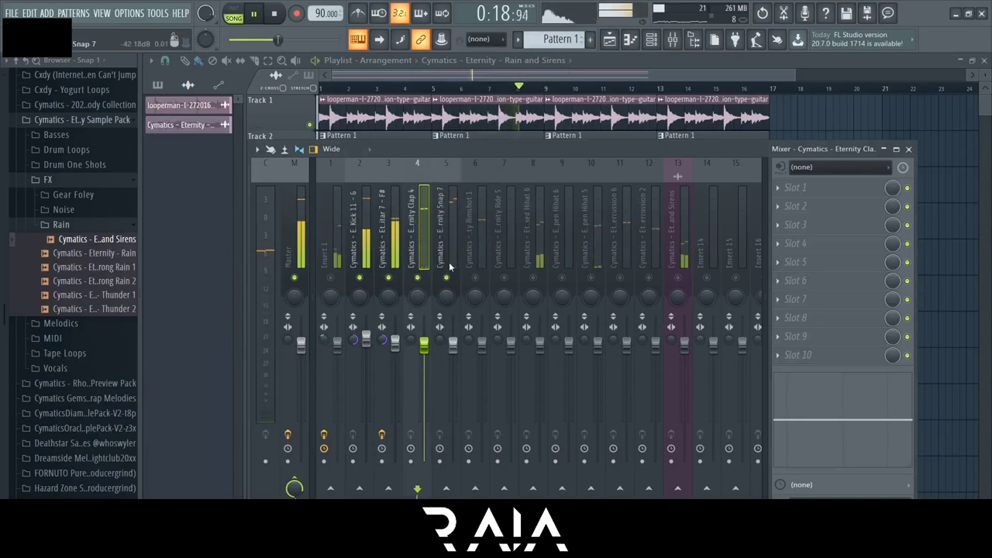
left_click(448, 281)
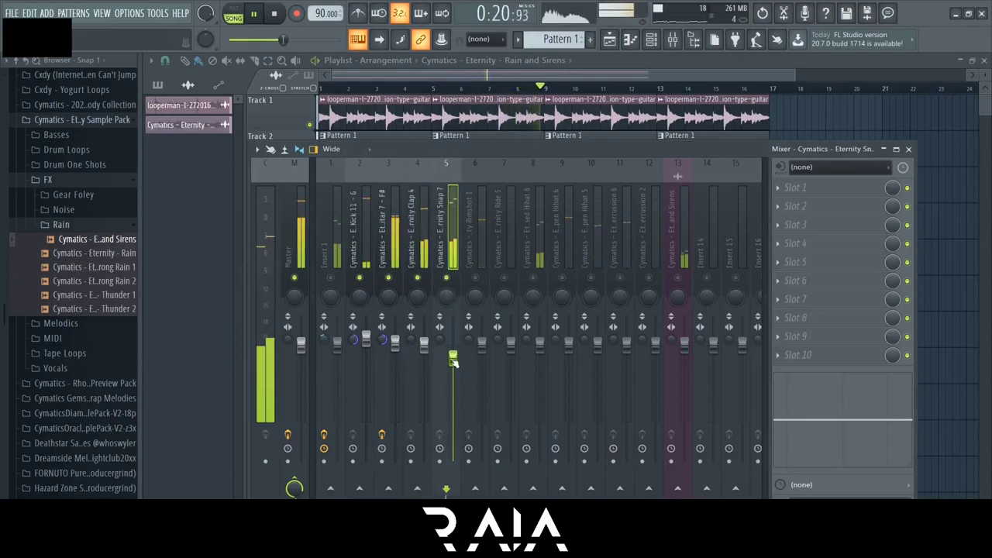
left_click(478, 282)
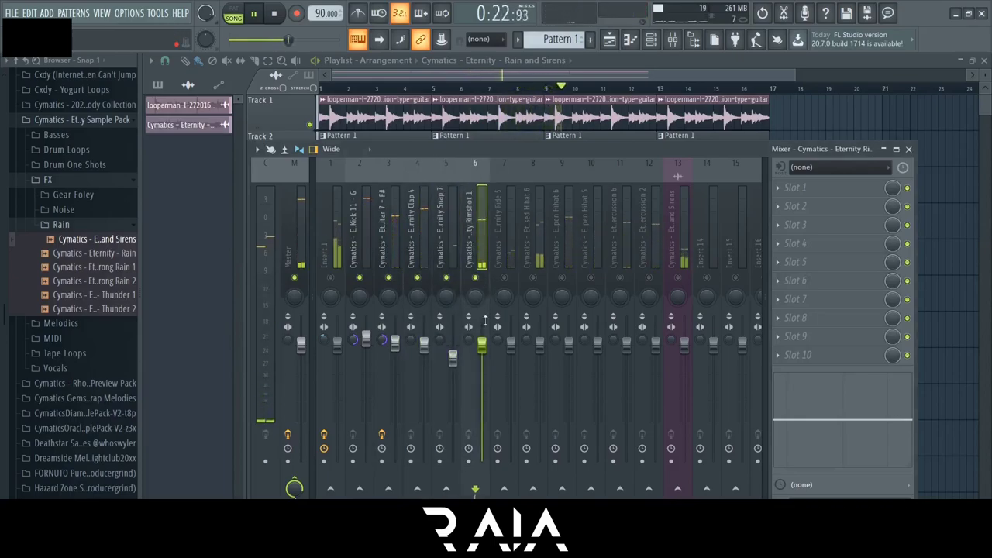
left_click(507, 264)
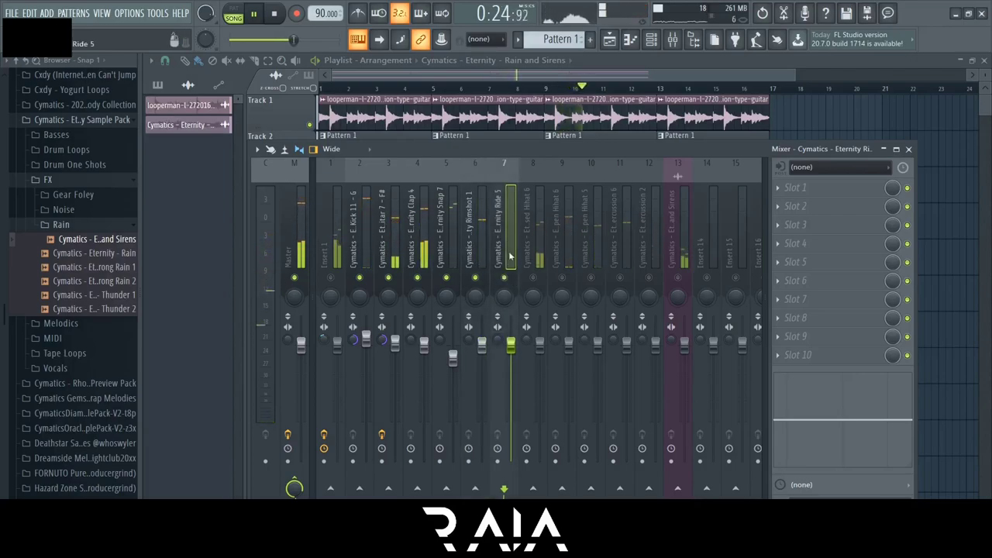
left_click(486, 246)
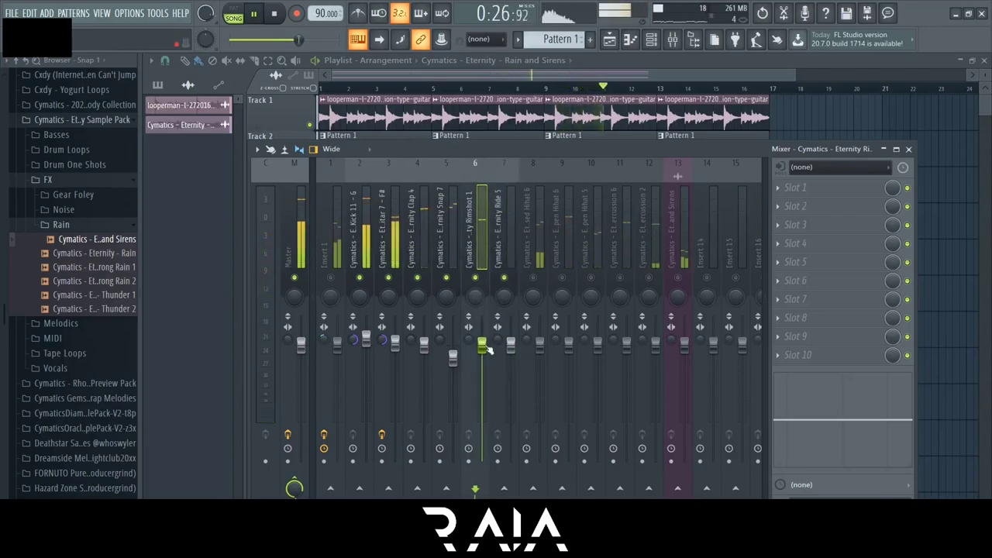
left_click(510, 231)
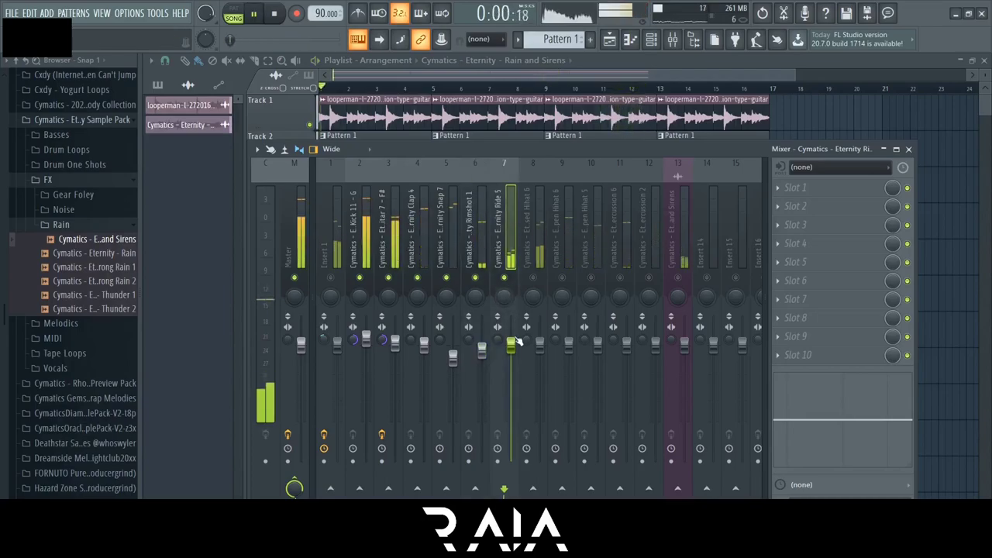
Unmute the Closed Hihat 6, Open Hihat 6 and Open Hihat 5 tracks and lower each fader, with Open Hihat 6 the lowest.
left_click(534, 282)
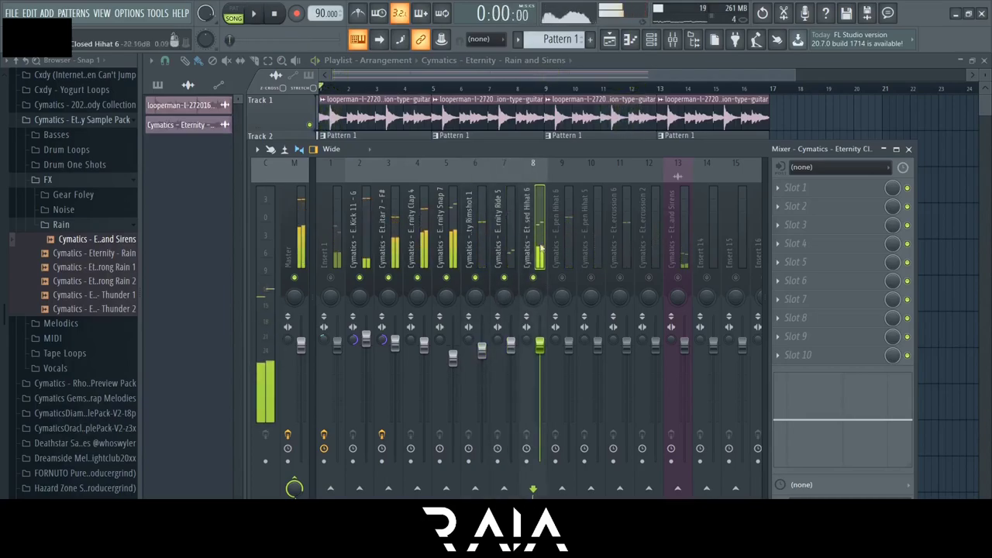
left_click_drag(540, 345, 543, 361)
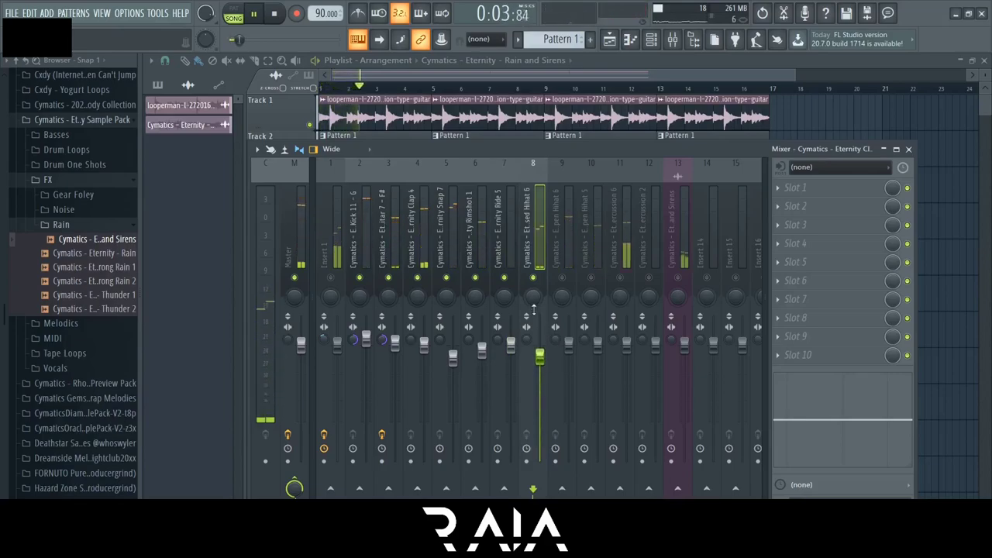
left_click(564, 278)
left_click_drag(570, 346, 569, 372)
left_click(591, 278)
left_click(600, 347)
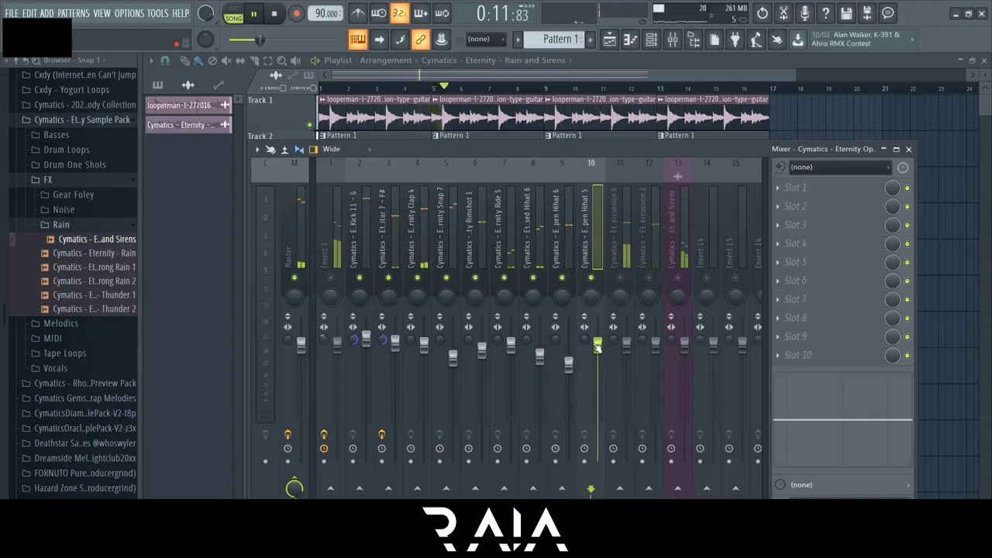
left_click_drag(597, 347, 628, 349)
Unmute the Percussion 6, Percussion 2 and Rain and Sirens tracks and lower both percussion faders slightly.
left_click(620, 279)
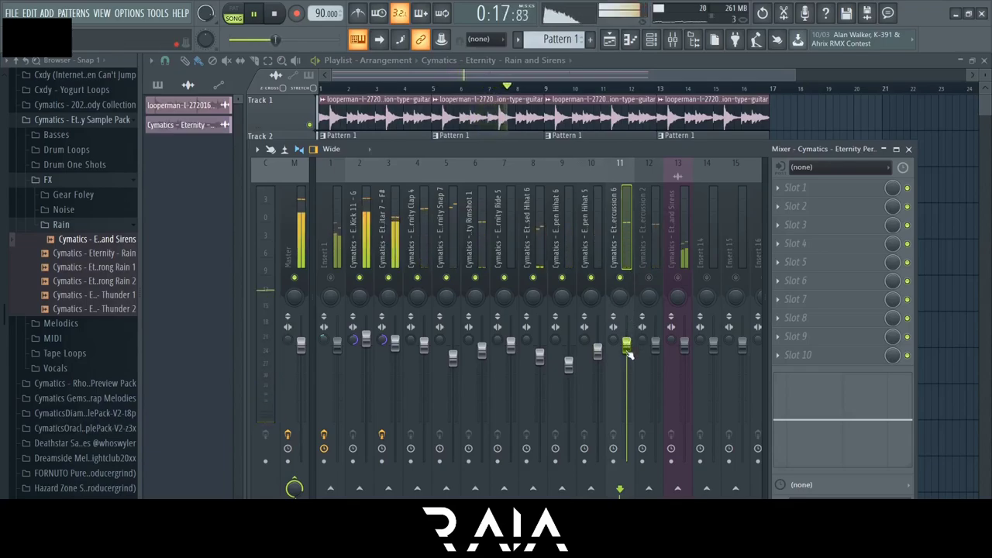
left_click(650, 278)
left_click(650, 235)
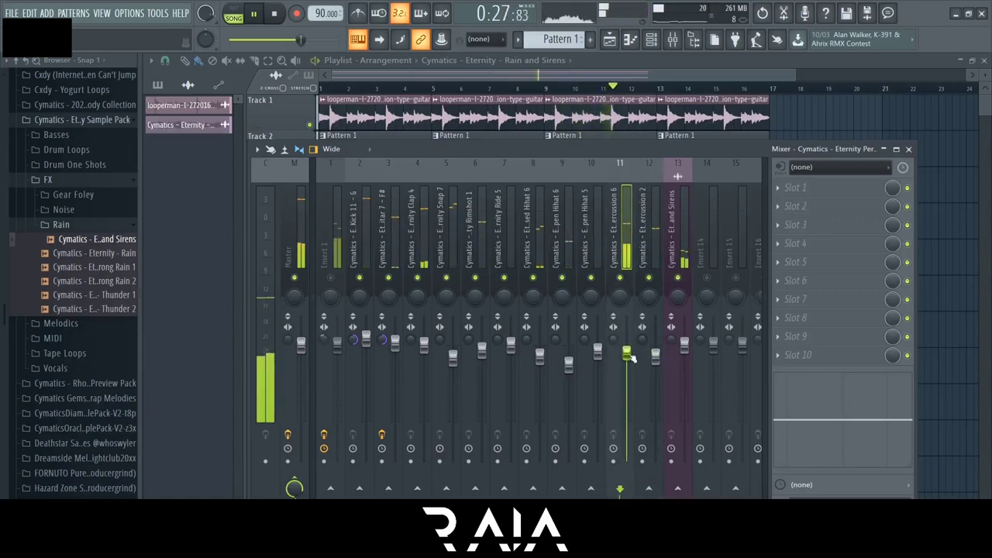
Cut the Rain and Sirens track's lows by 18 dB at about 114 Hz and roll off its highs with the mixer track EQ.
left_click_drag(784, 426, 785, 467)
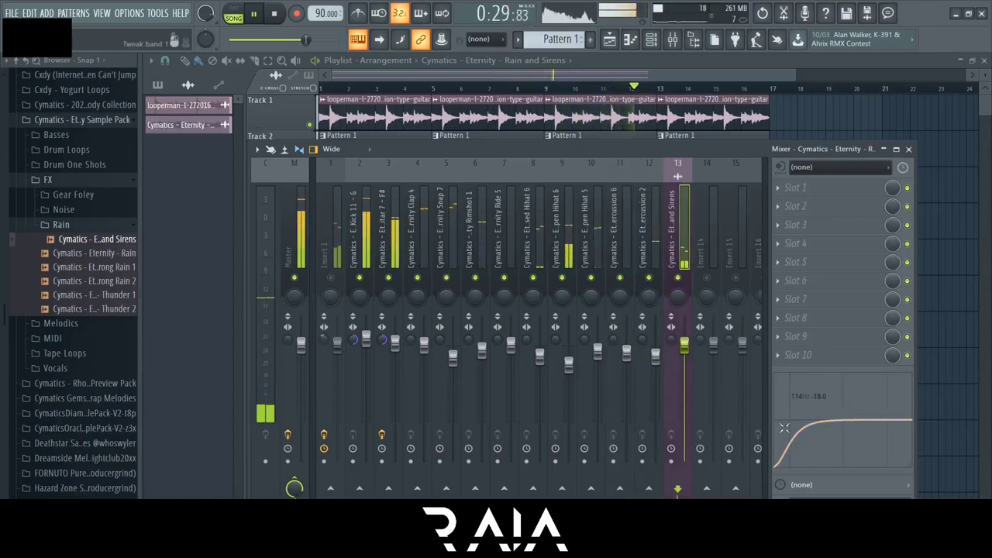
left_click_drag(873, 425, 911, 467)
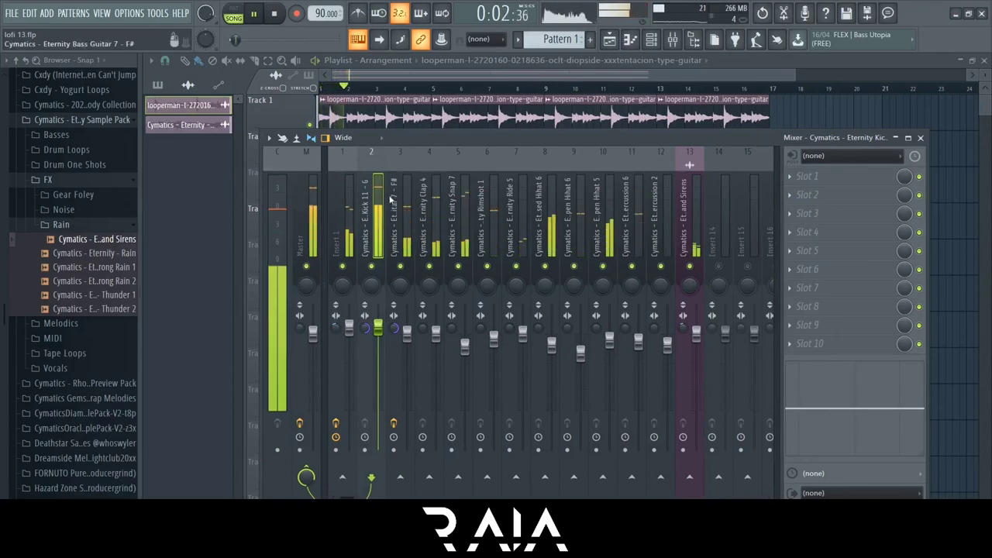
Raise the guitar loop's Insert 1 fader slightly and pan Closed Hihat 6 about 9% right and Open Hihat 6 to the left.
left_click(348, 233)
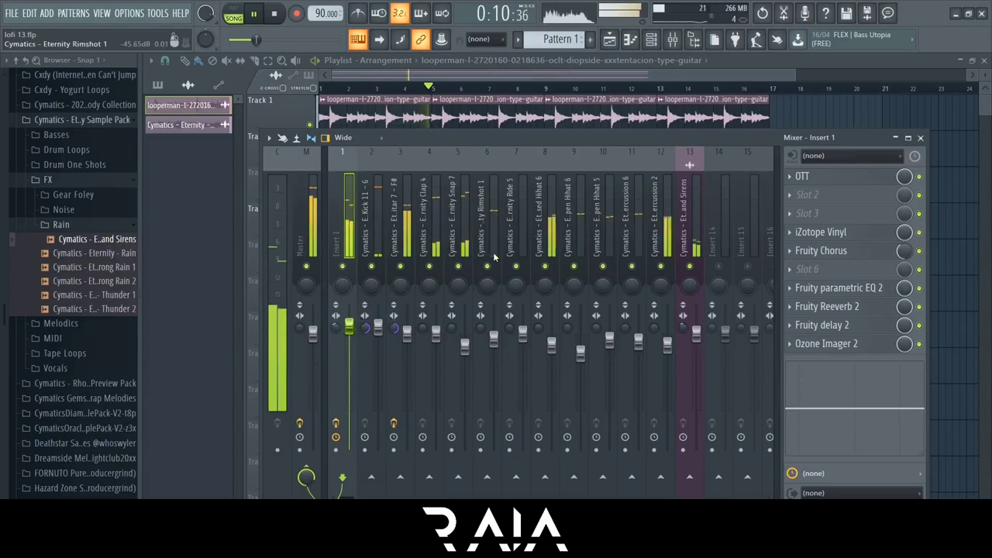
left_click(550, 242)
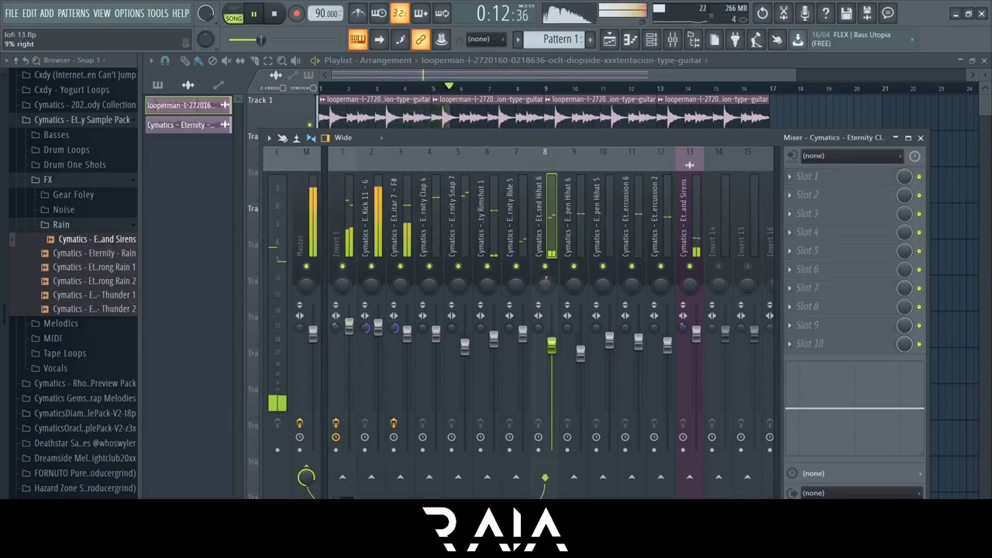
left_click(574, 285)
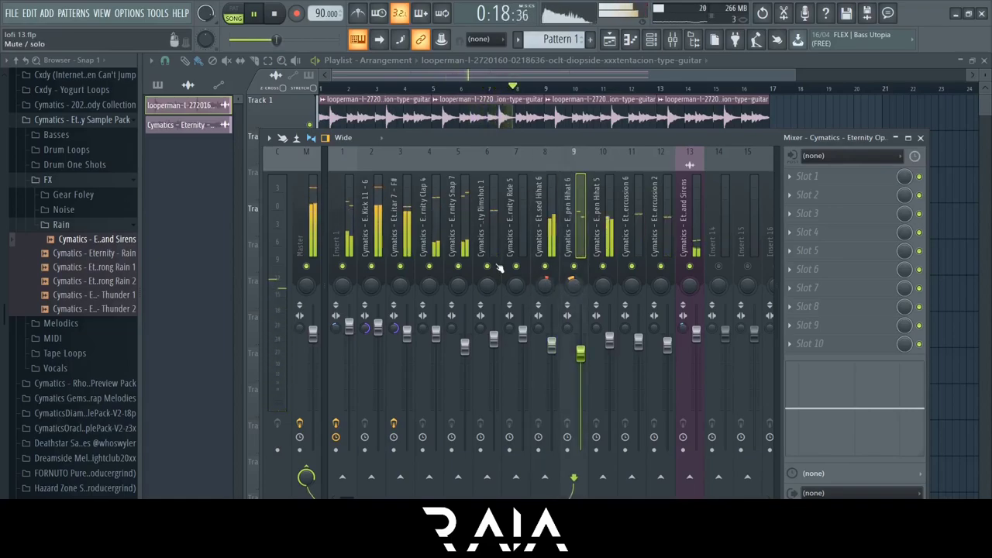
left_click(409, 314)
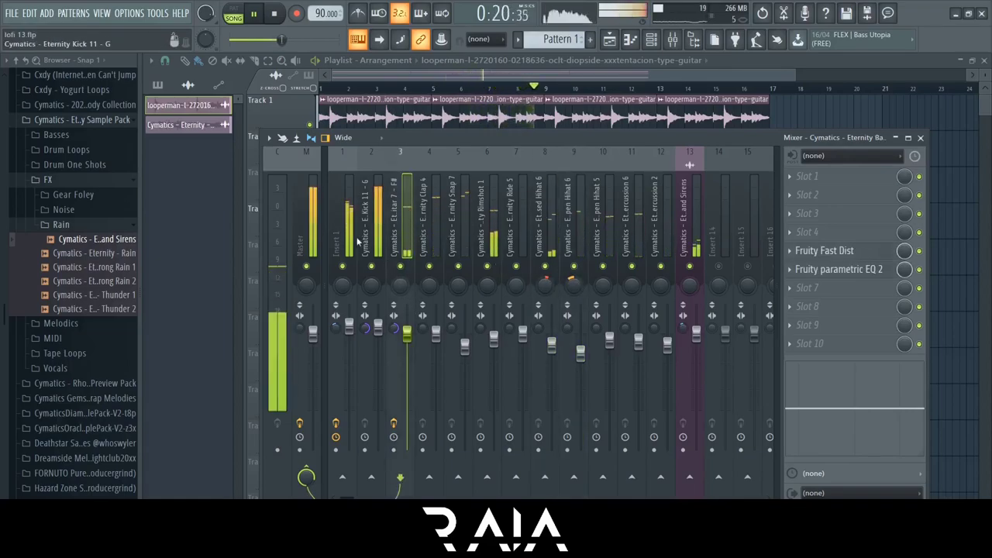
left_click(345, 314)
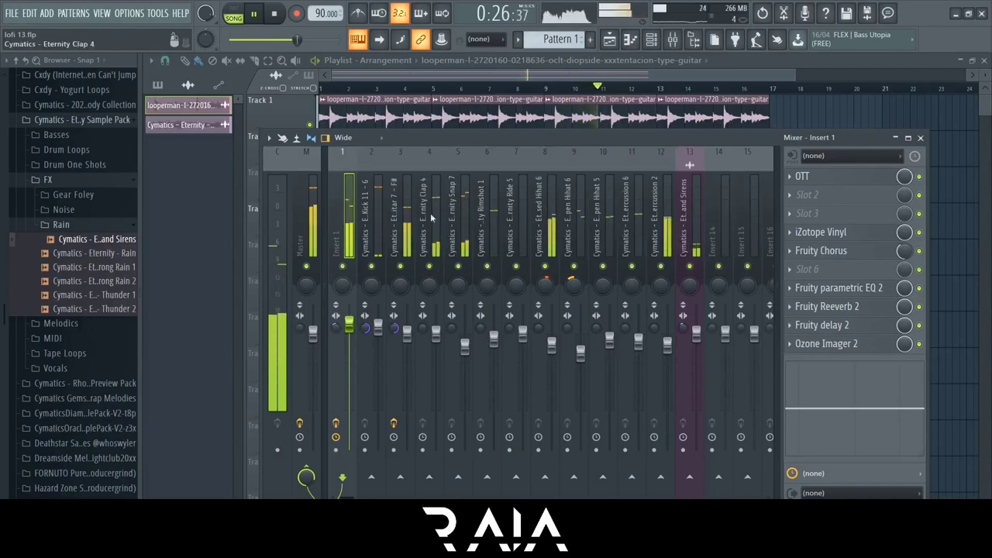
Stop playback and sidechain the kick's mixer track to the guitar loop's Insert 1.
left_click(377, 233)
key("space")
right_click(341, 477)
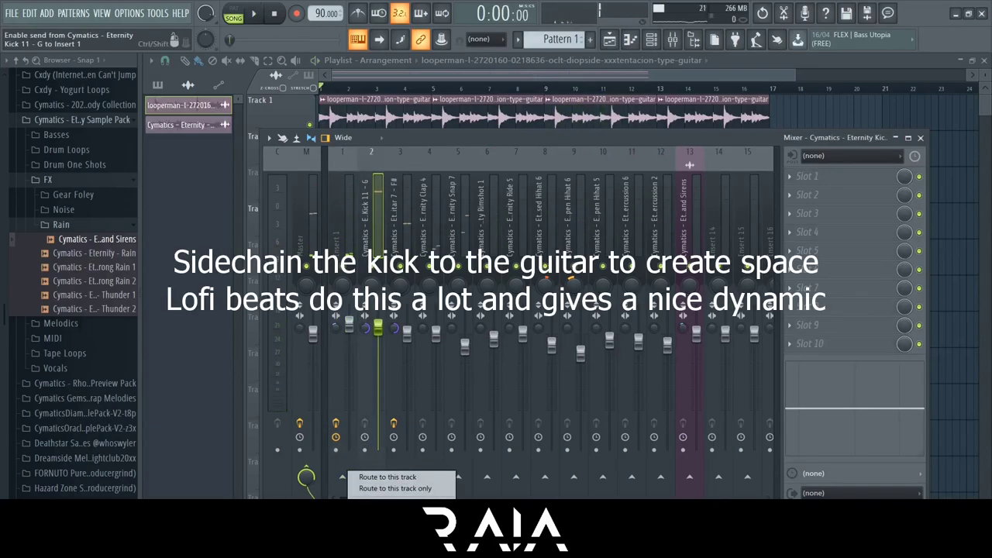
left_click(396, 505)
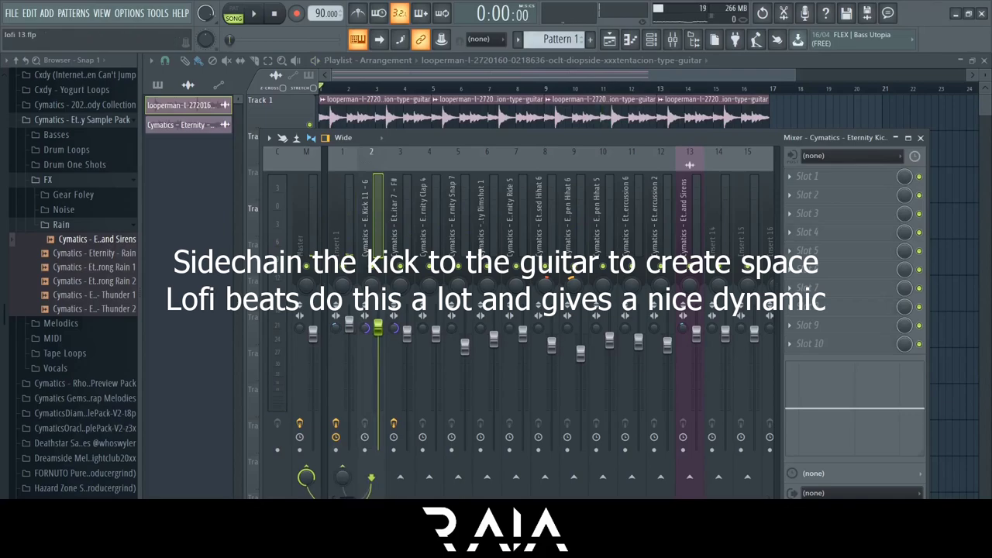
Move OTT down to slot 2 on Insert 1 and add Fruity Limiter in slot 1.
left_click(343, 217)
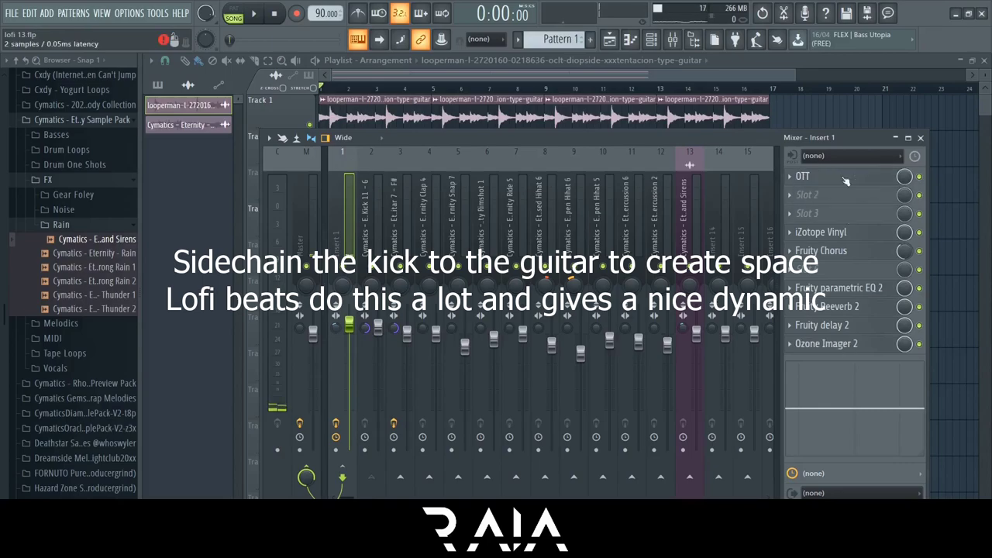
left_click_drag(846, 181, 846, 200)
left_click(829, 183)
mouse_move(807, 192)
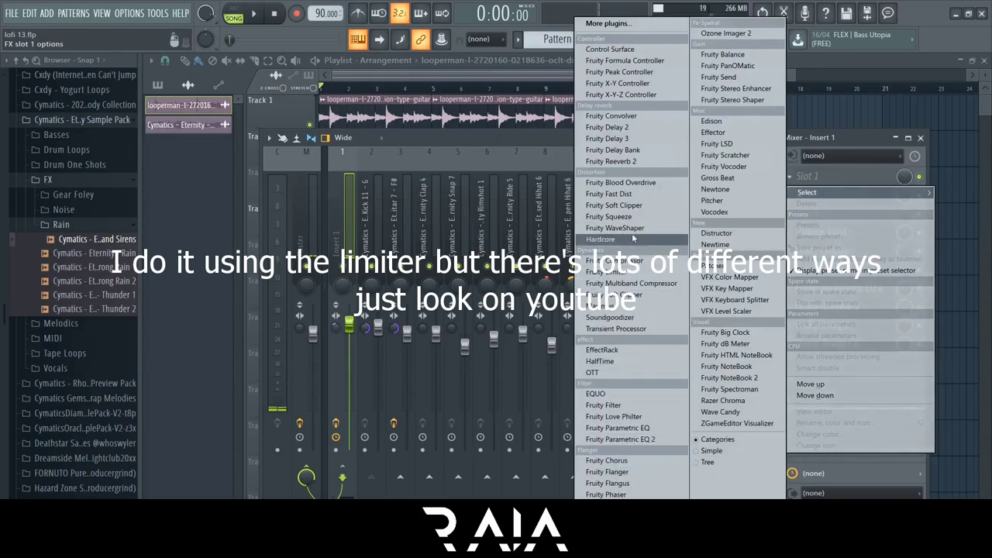
left_click(657, 273)
left_click_drag(415, 215, 582, 222)
Set Fruity Limiter to COMP mode with sidechain input 1, lower the threshold to about -21.5 dB, and raise the knee and ratio.
left_click(500, 389)
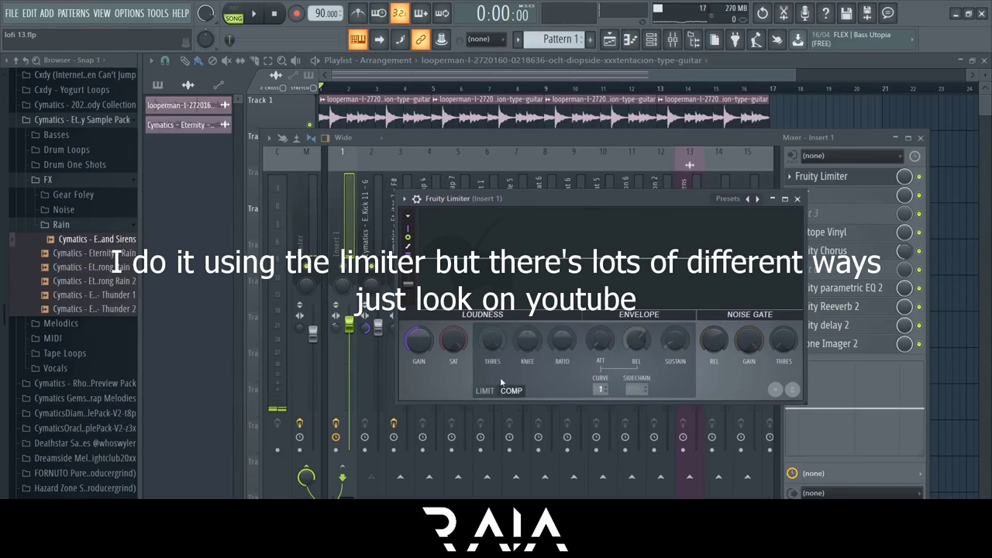
left_click(637, 389)
left_click(664, 403)
key("space")
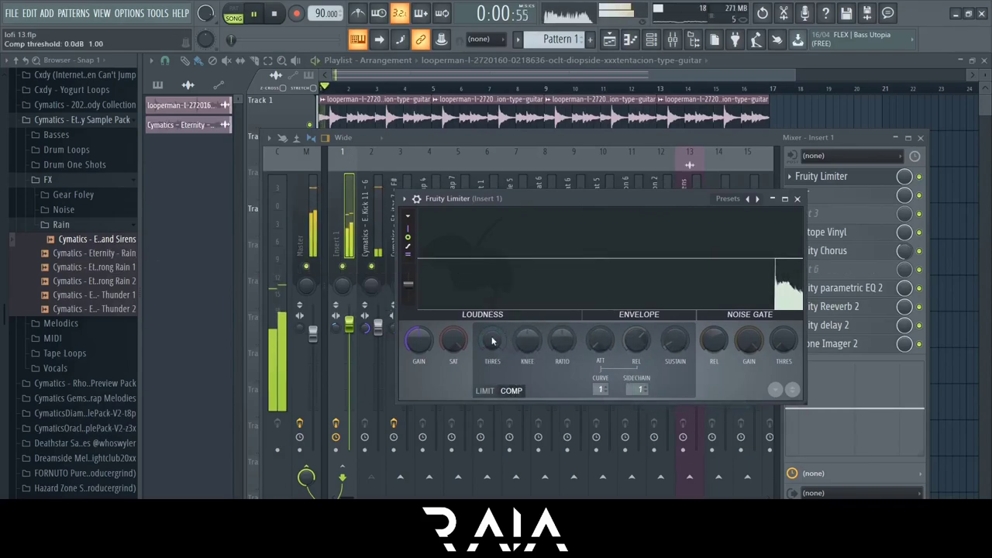
left_click_drag(492, 341, 492, 378)
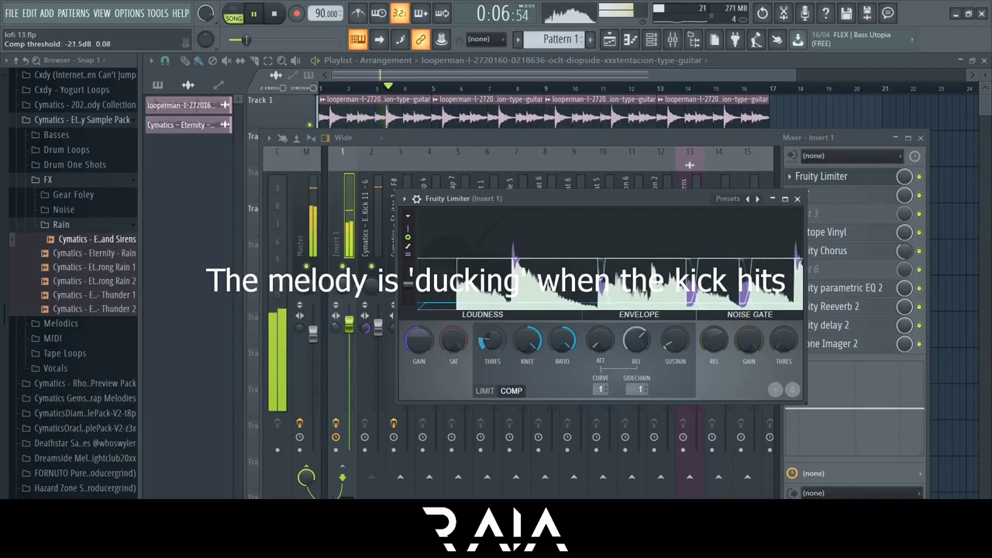
Stop playback and duplicate all the guitar, Pattern 1 and rain clips in the playlist directly after bar 16.
scroll(502, 340, "up", 3)
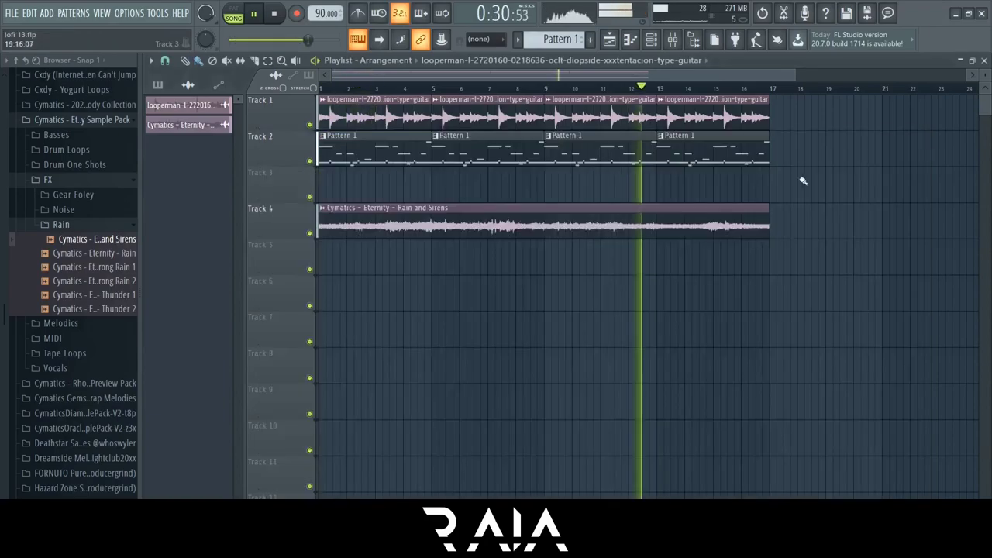
scroll(740, 182, "down", 3)
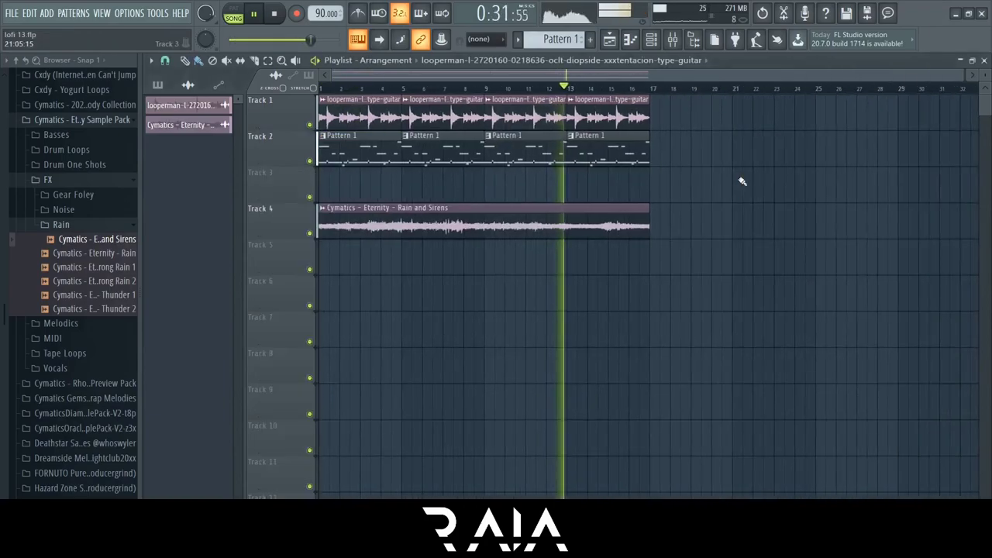
key("space")
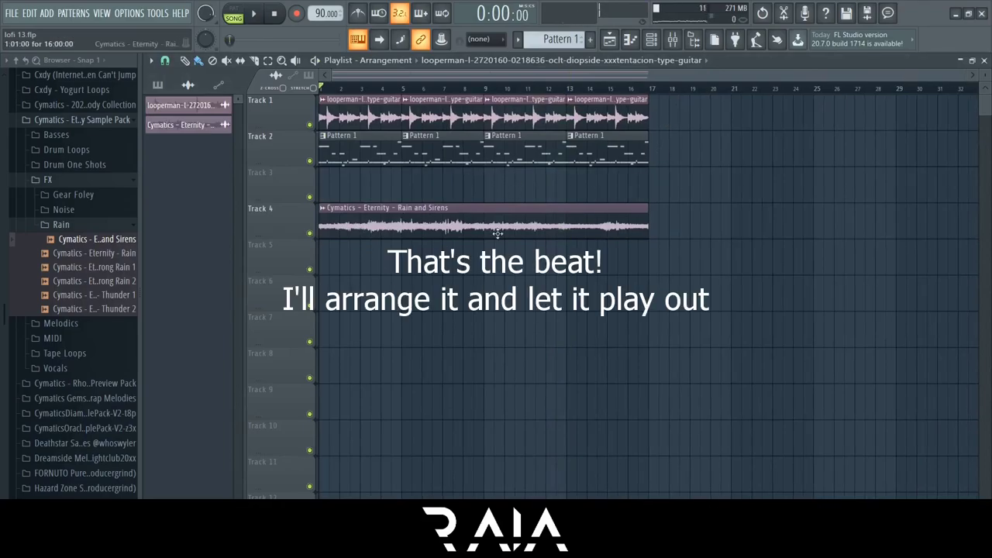
key("ctrl+a")
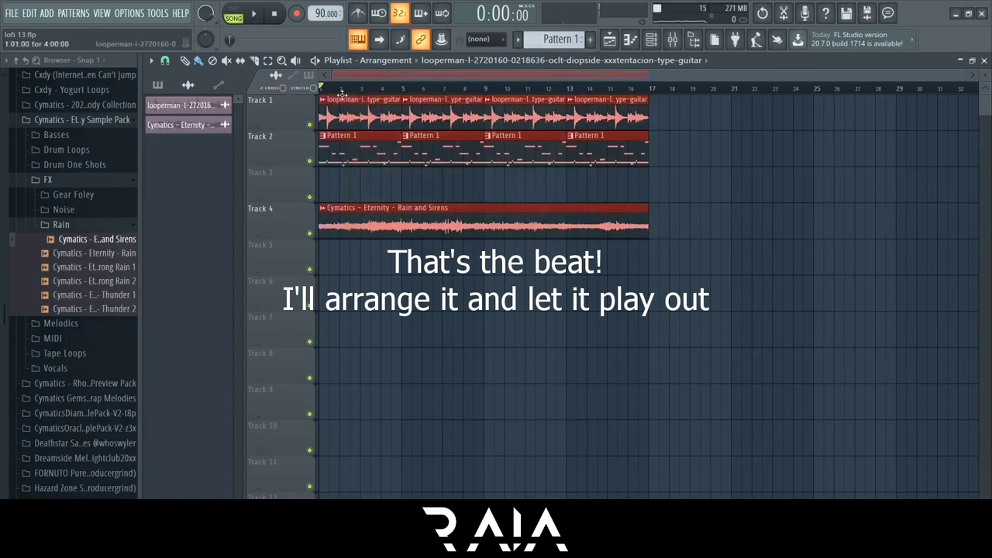
key("ctrl+b")
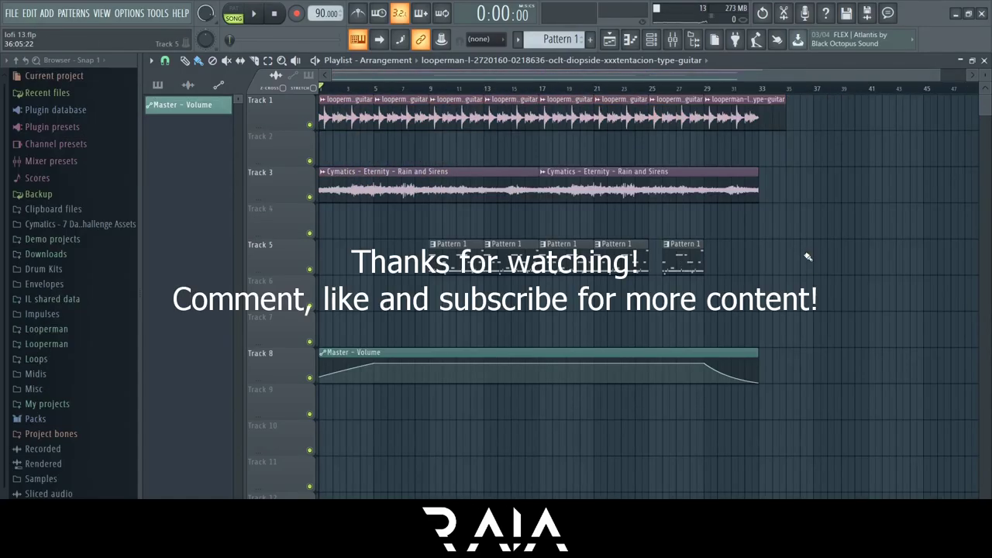